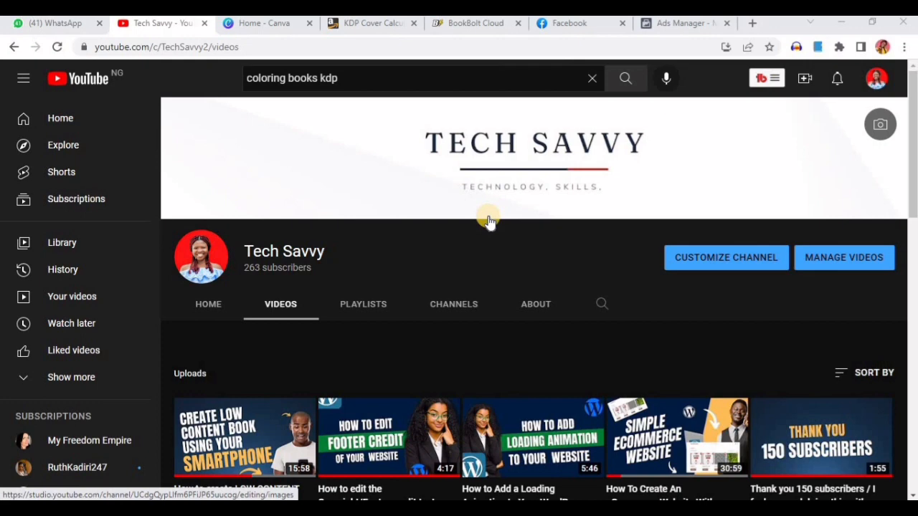
- Switch to BookBolt Cloud and set the bestseller search category to Coloring Book
left_click(467, 26)
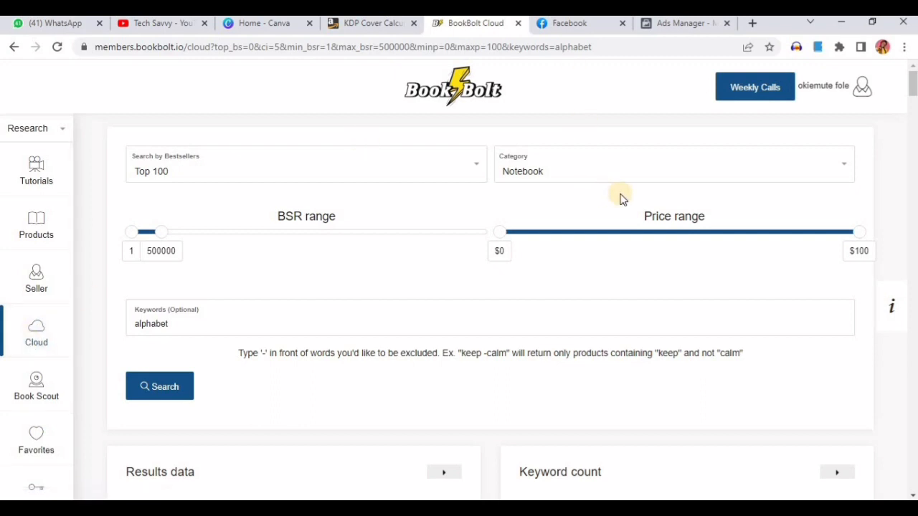
left_click(614, 166)
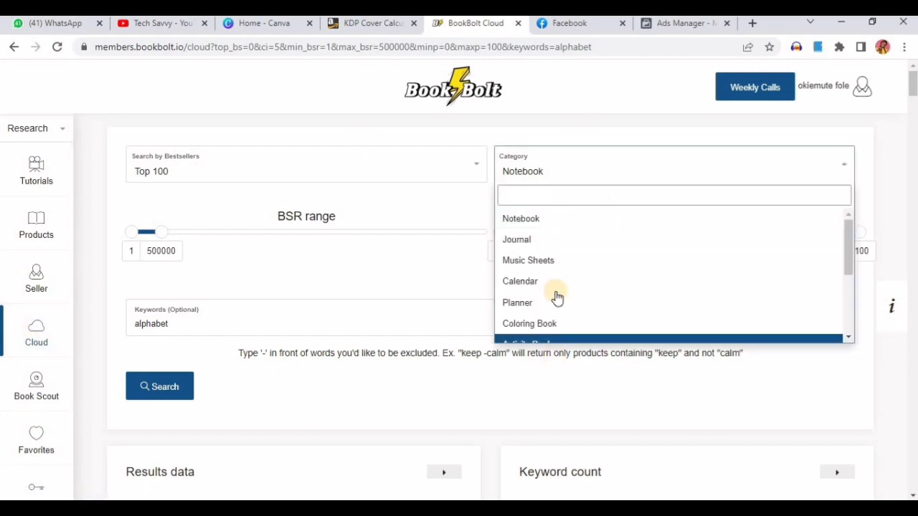
scroll(547, 258, "down", 1)
scroll(588, 316, "down", 2)
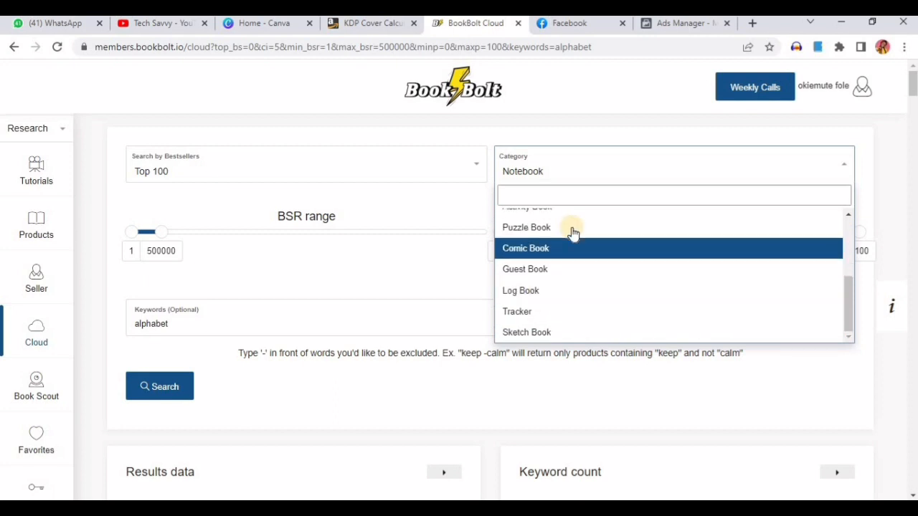
scroll(574, 275, "up", 2)
scroll(570, 280, "down", 2)
scroll(555, 291, "up", 2)
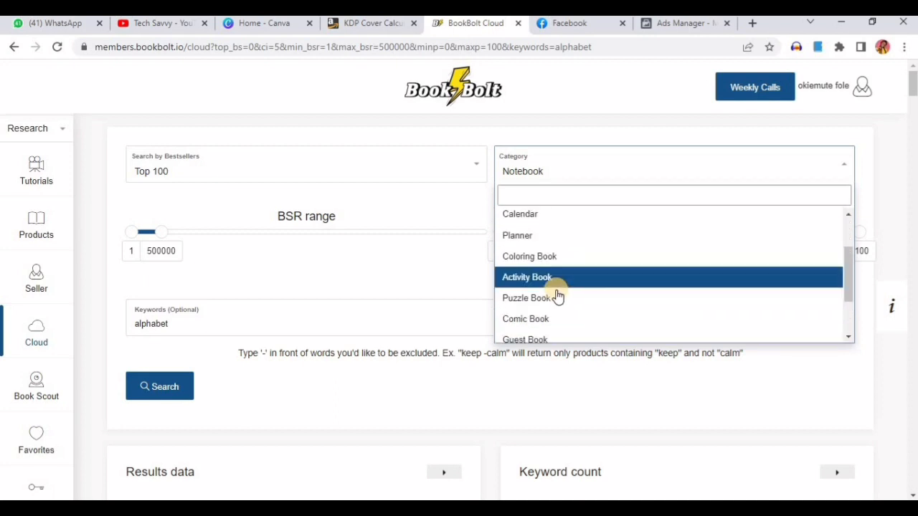
left_click(553, 258)
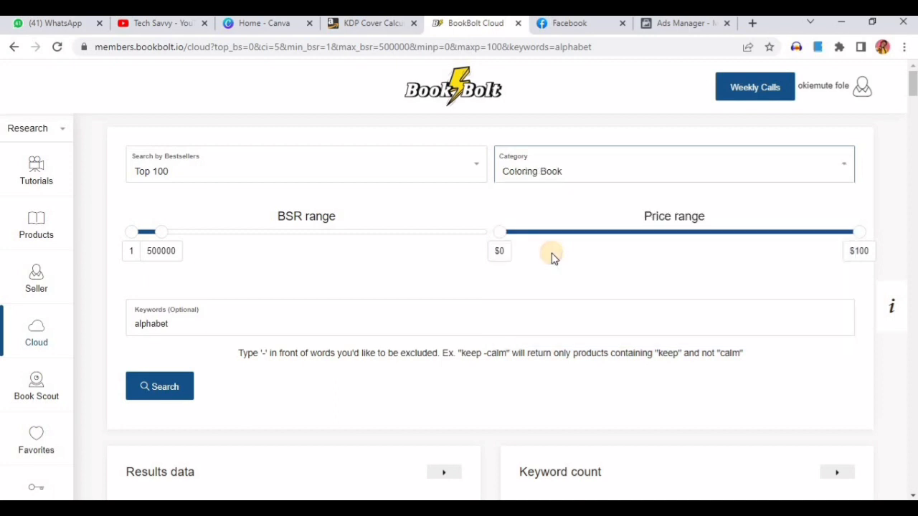
- Clear the keyword filter and search the top 100 coloring book bestsellers
left_click(192, 332)
key("ctrl+a")
key("BackSpace")
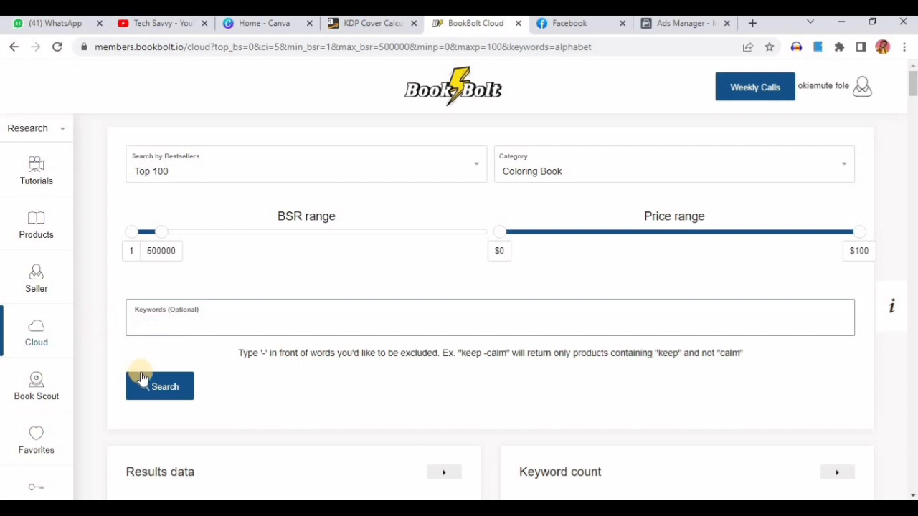
left_click(159, 385)
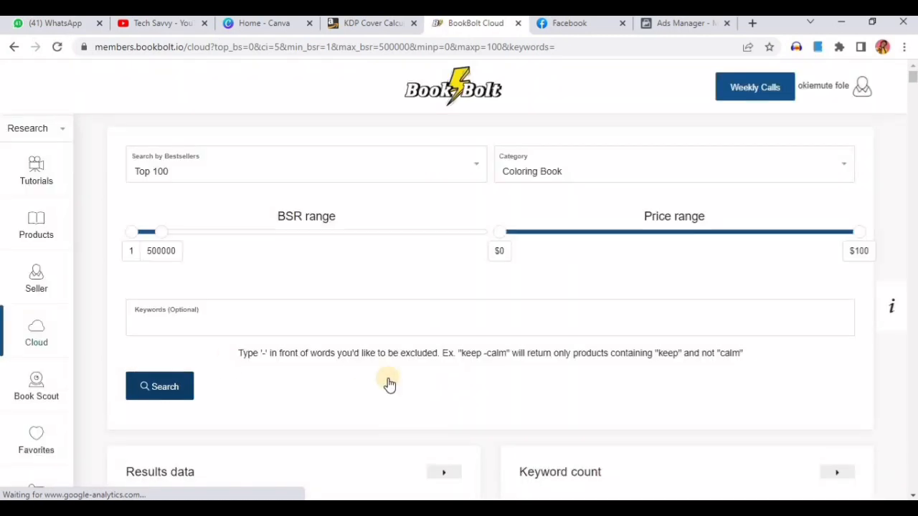
- Examine the bestselling coloring books' covers, titles, ratings, prices, BSR and estimated monthly sales
scroll(389, 383, "down", 5)
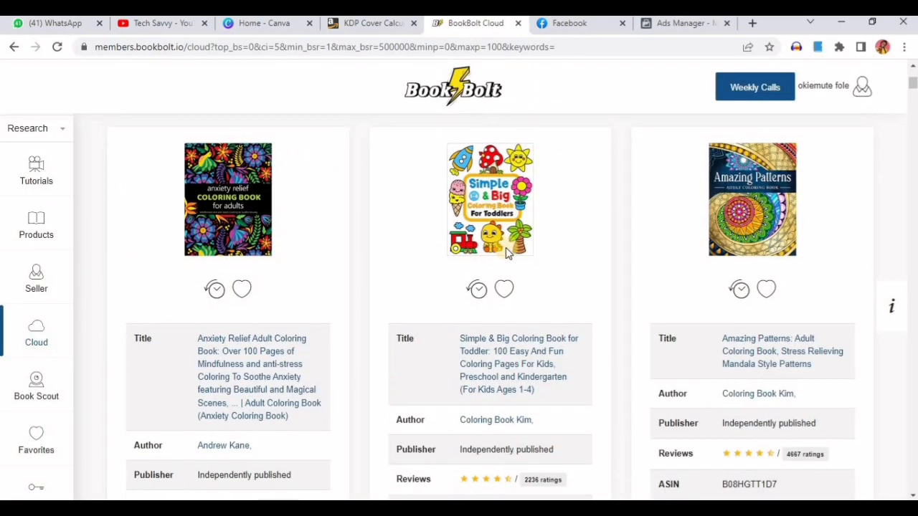
scroll(421, 385, "down", 1)
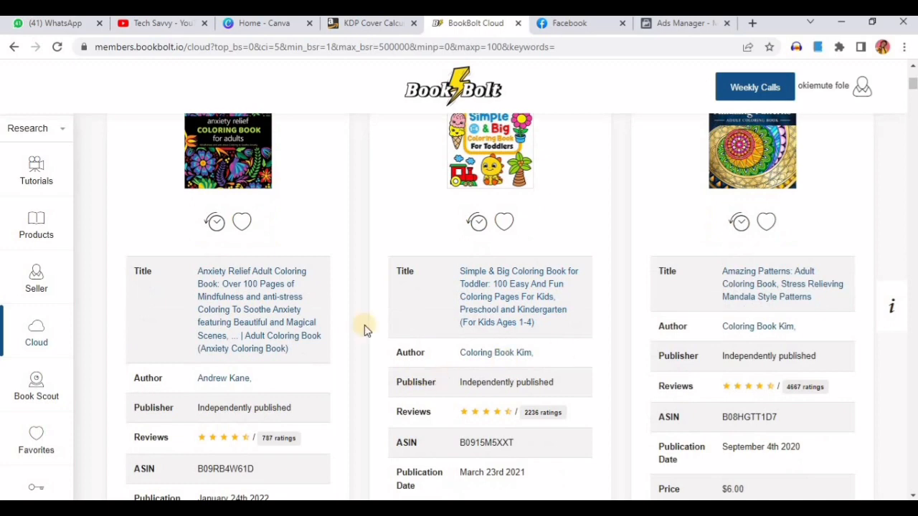
scroll(229, 323, "down", 2)
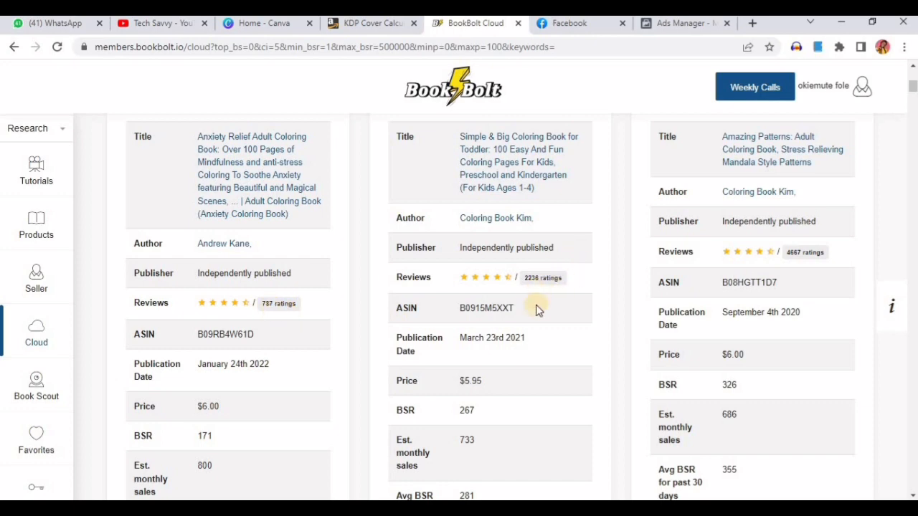
scroll(545, 298, "down", 8)
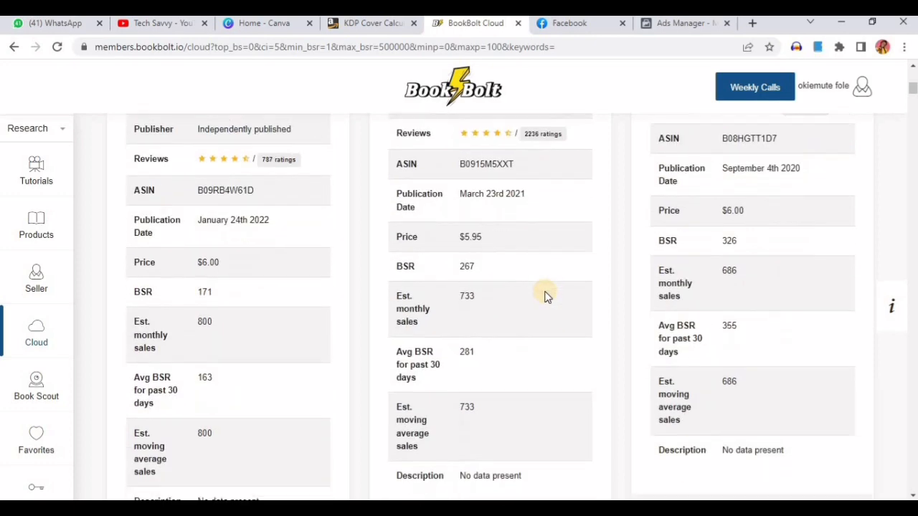
scroll(542, 303, "up", 4)
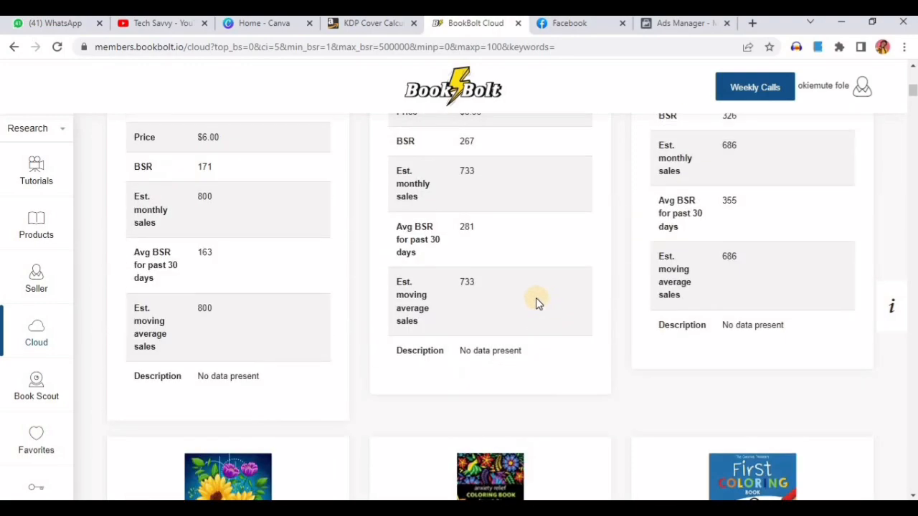
scroll(536, 297, "down", 8)
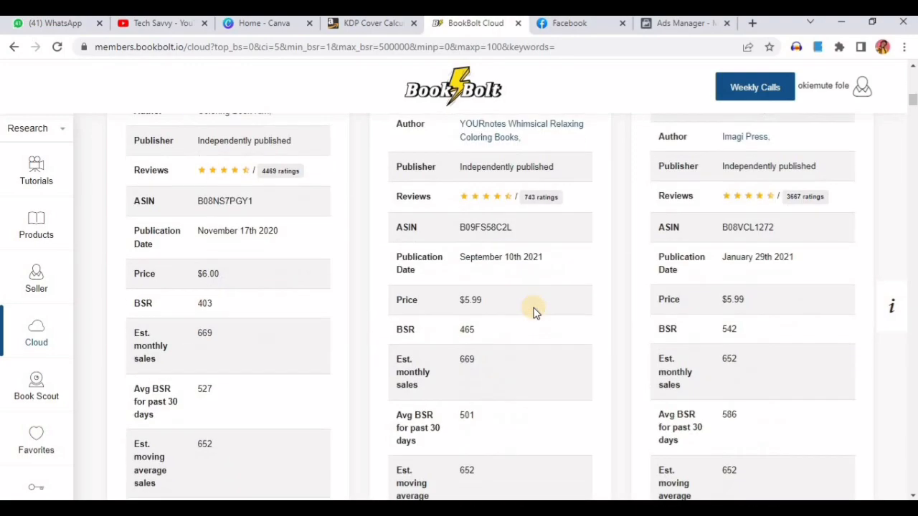
scroll(532, 312, "up", 4)
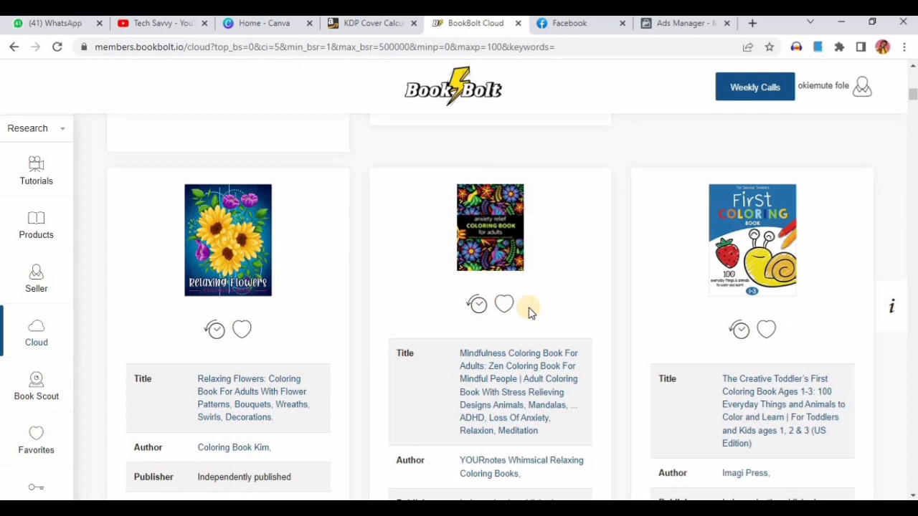
scroll(528, 312, "up", 8)
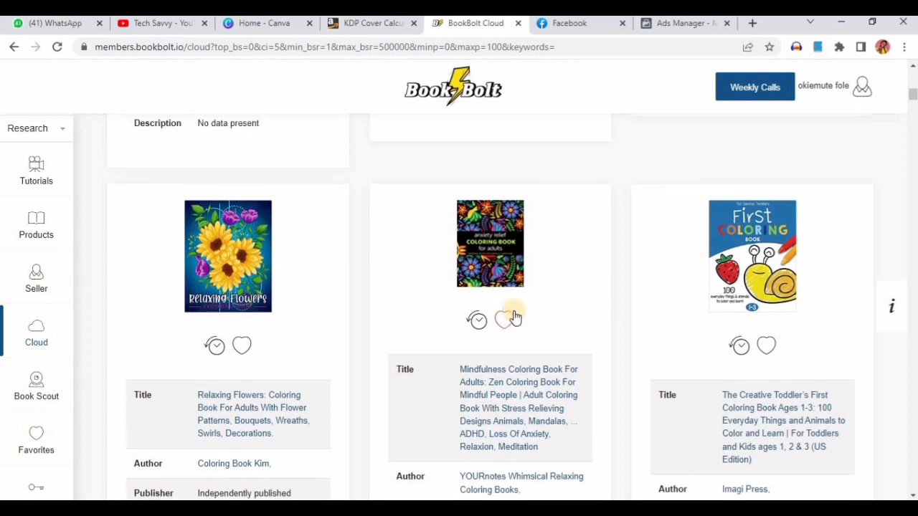
scroll(513, 316, "up", 10)
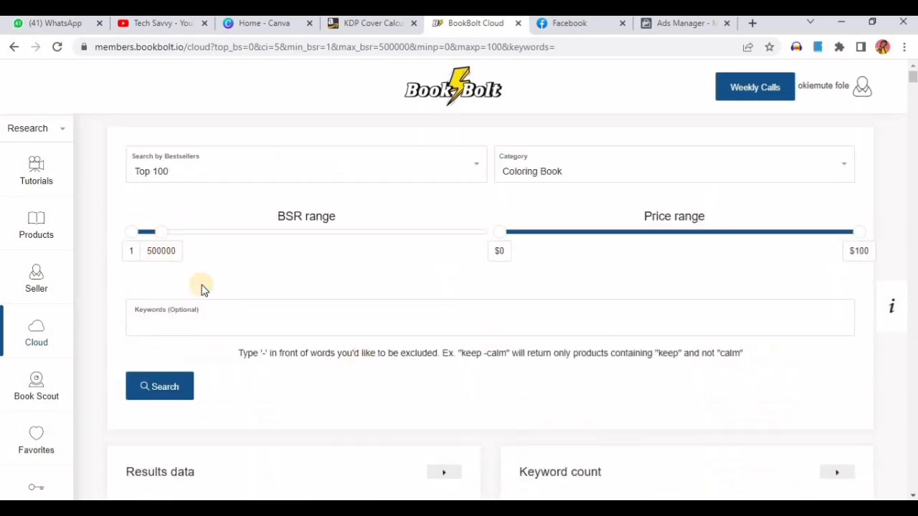
- Search the coloring book bestsellers with the keyword "alphabet"
left_click(205, 311)
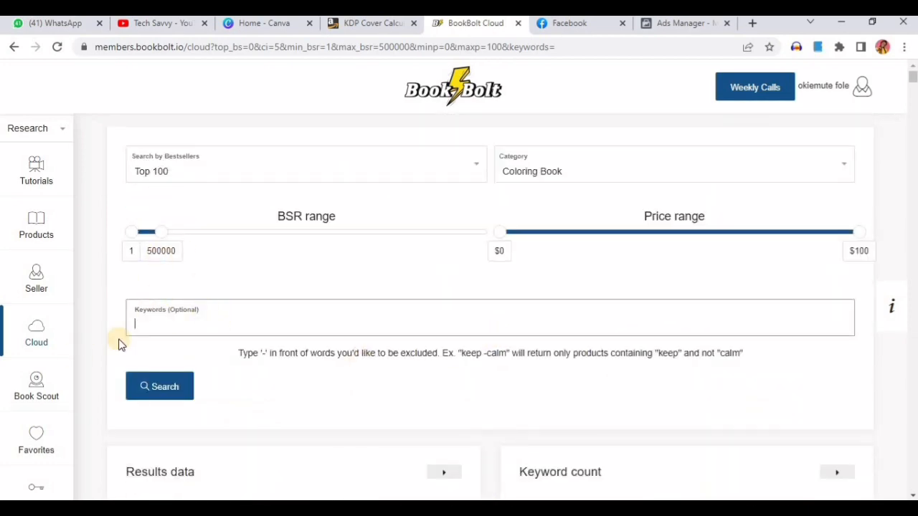
left_click(152, 318)
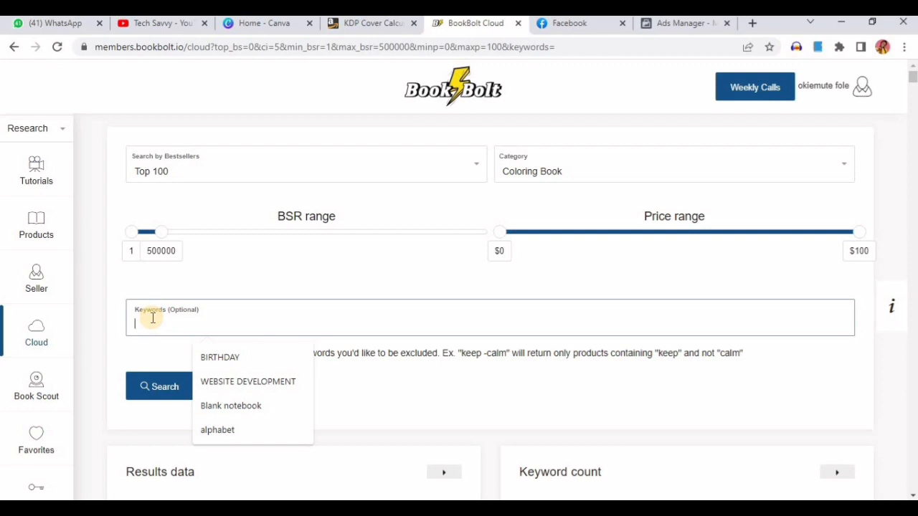
type("alphabet")
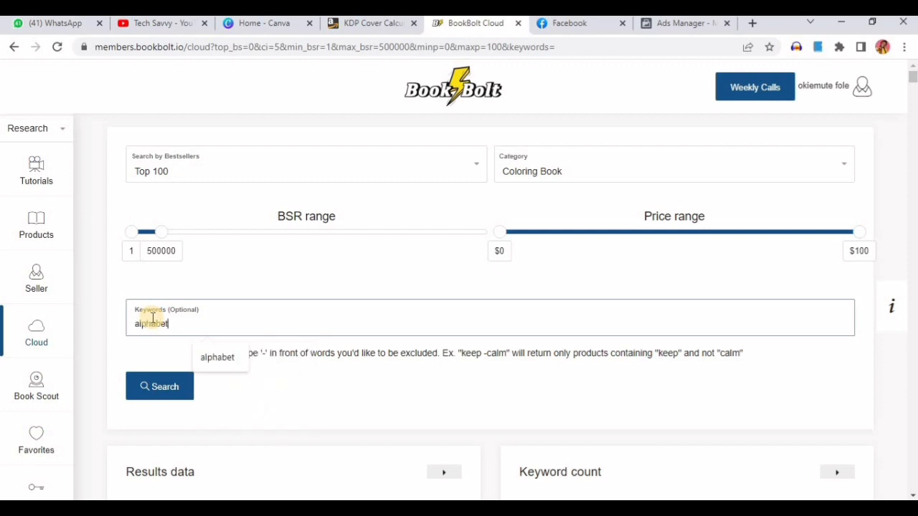
key("Return")
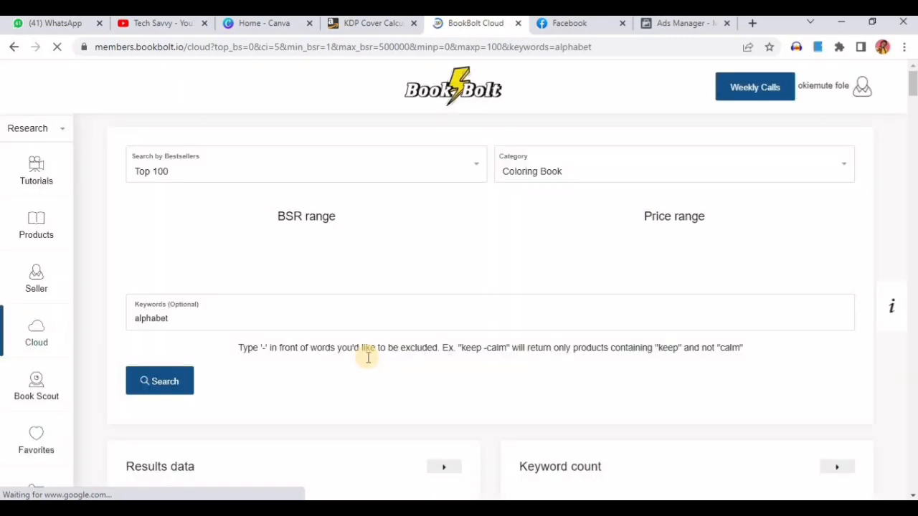
- Browse the alphabet coloring book results, comparing their covers, titles and sales data
scroll(365, 360, "down", 4)
scroll(576, 242, "down", 3)
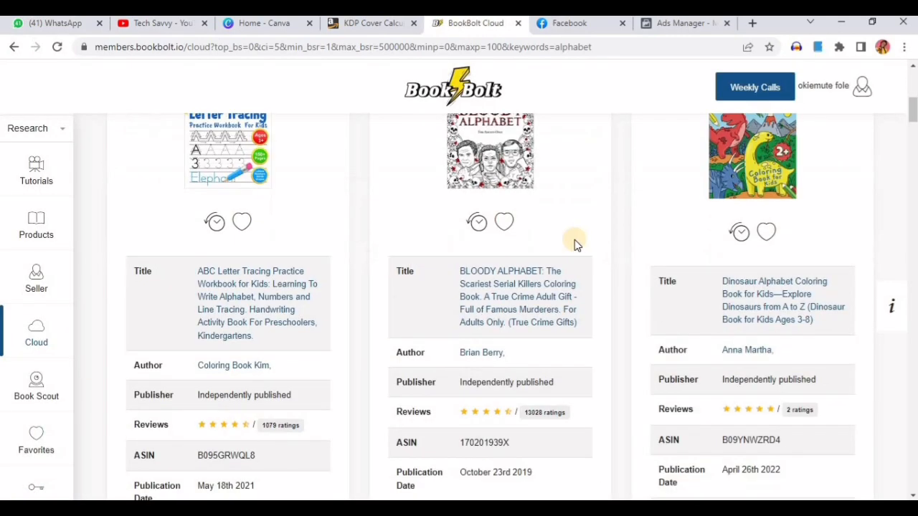
scroll(631, 267, "down", 12)
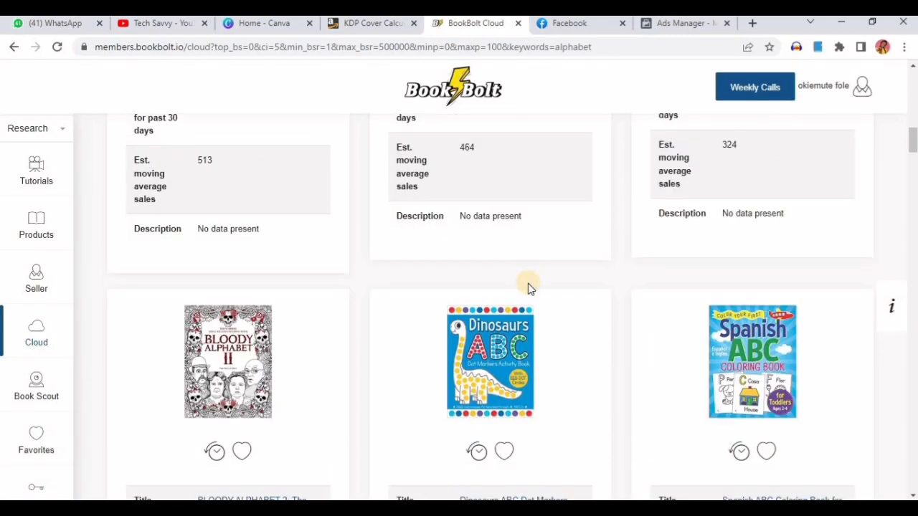
scroll(644, 252, "up", 2)
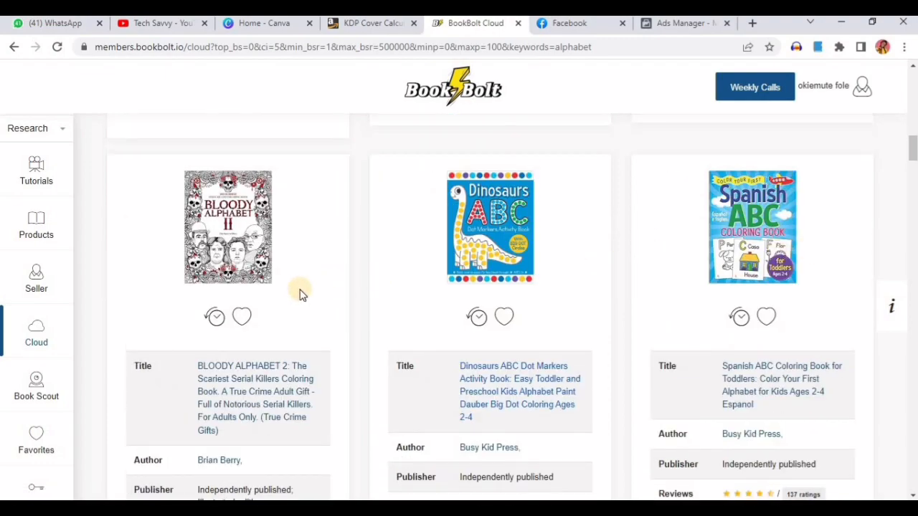
scroll(242, 230, "down", 1)
scroll(553, 303, "down", 12)
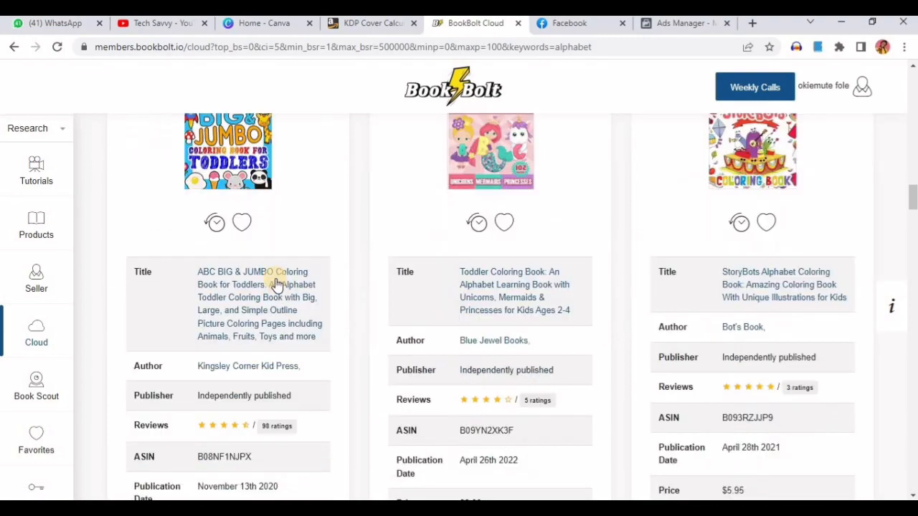
scroll(527, 237, "up", 5)
scroll(527, 238, "up", 10)
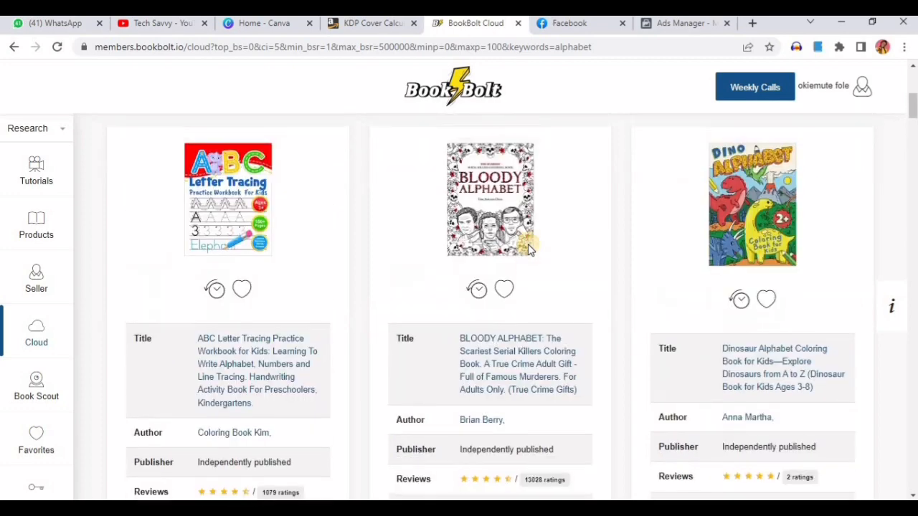
- Replace the keyword with "animals" and search the coloring book bestsellers again
double_click(191, 333)
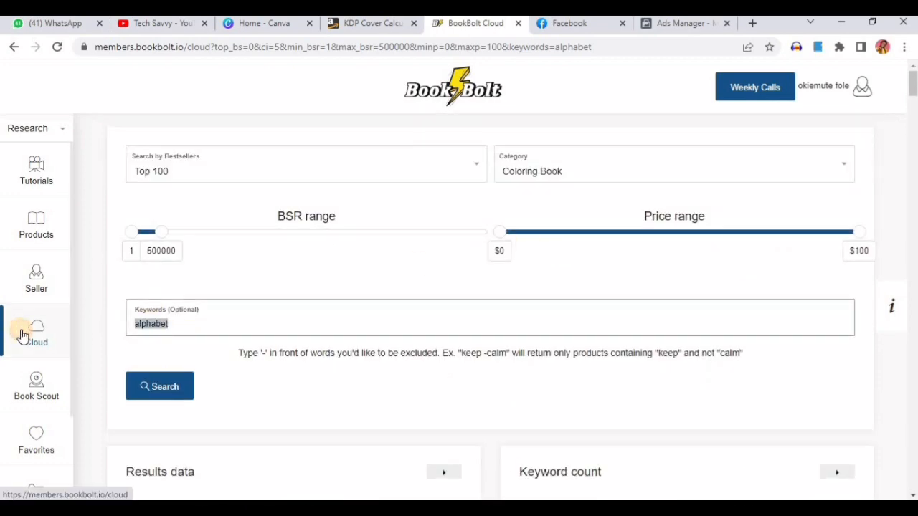
type("alphab")
key("BackSpace")
key("BackSpace")
key("BackSpace")
key("BackSpace")
key("BackSpace")
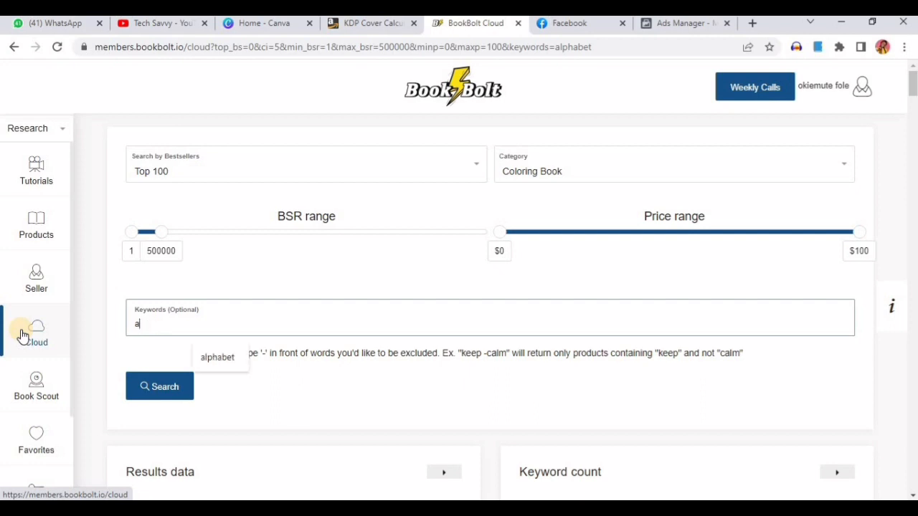
type("nimals")
key("Return")
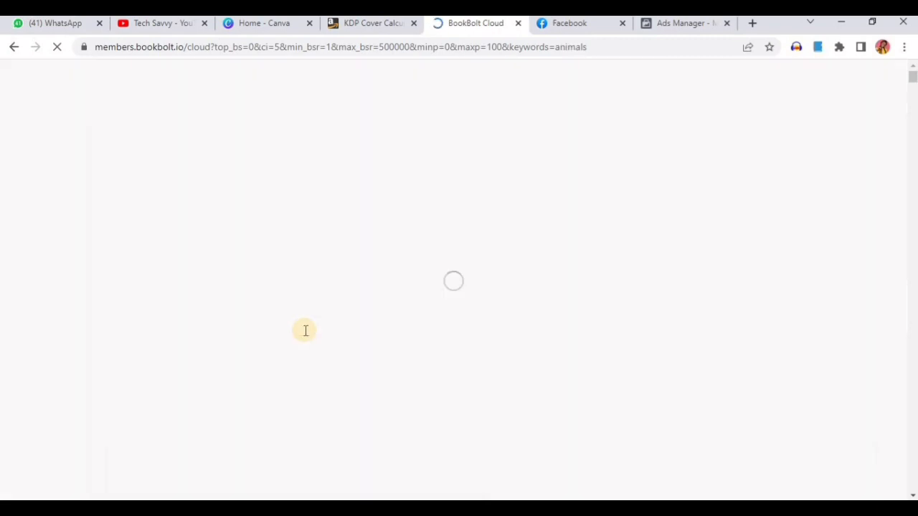
- Examine the animal coloring book results for cover designs, prices, BSR and estimated monthly sales
scroll(305, 331, "down", 5)
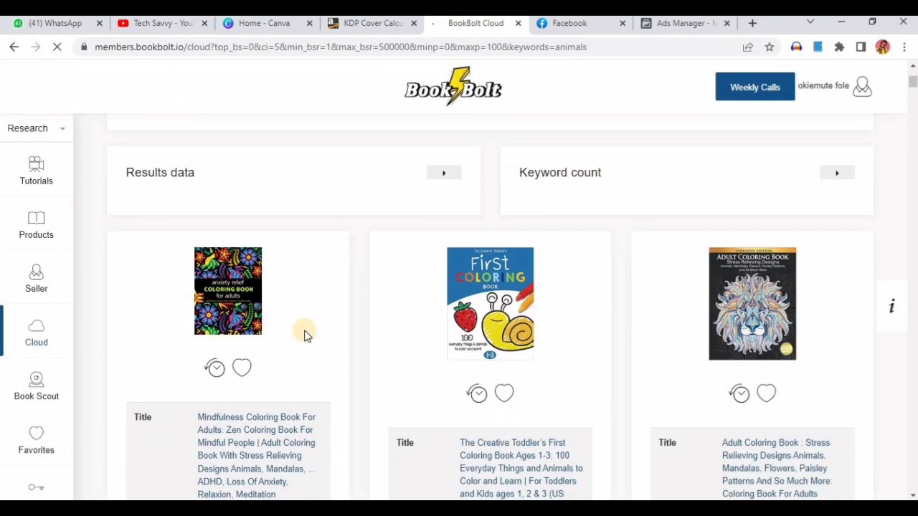
scroll(304, 334, "down", 3)
scroll(779, 327, "up", 3)
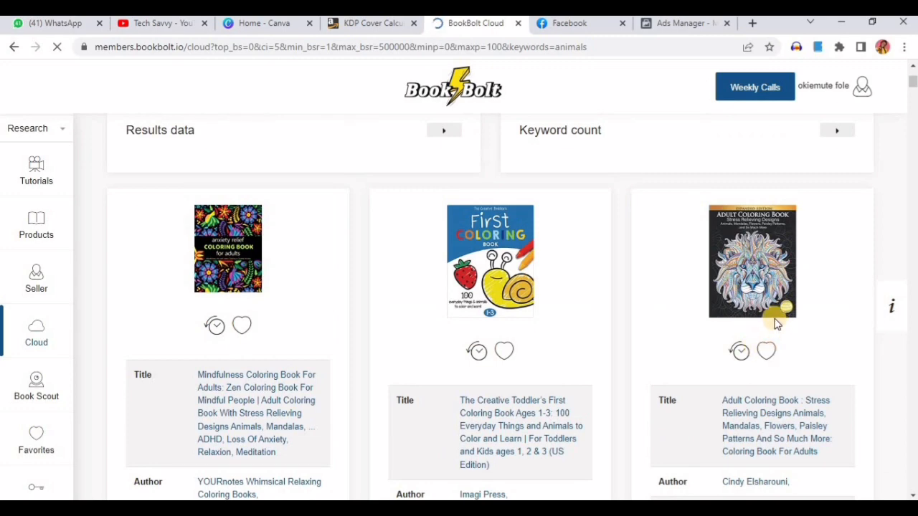
scroll(609, 332, "down", 7)
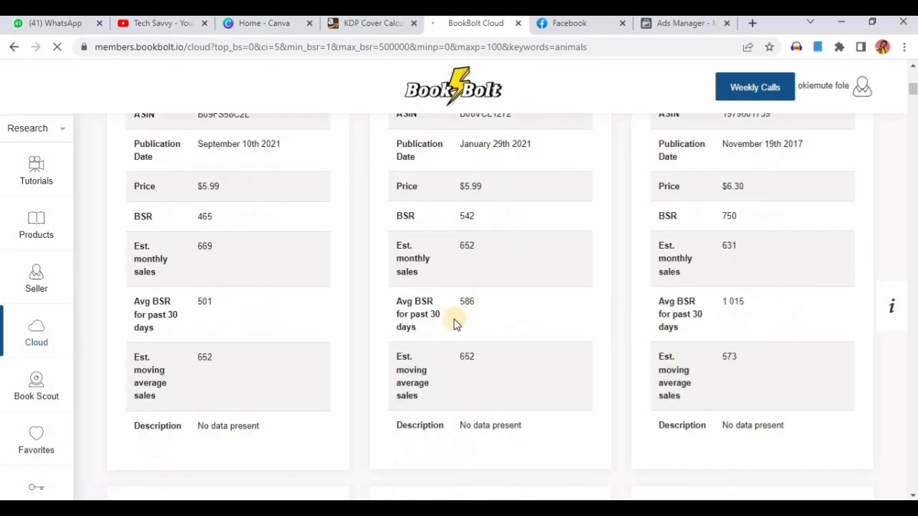
scroll(445, 328, "down", 3)
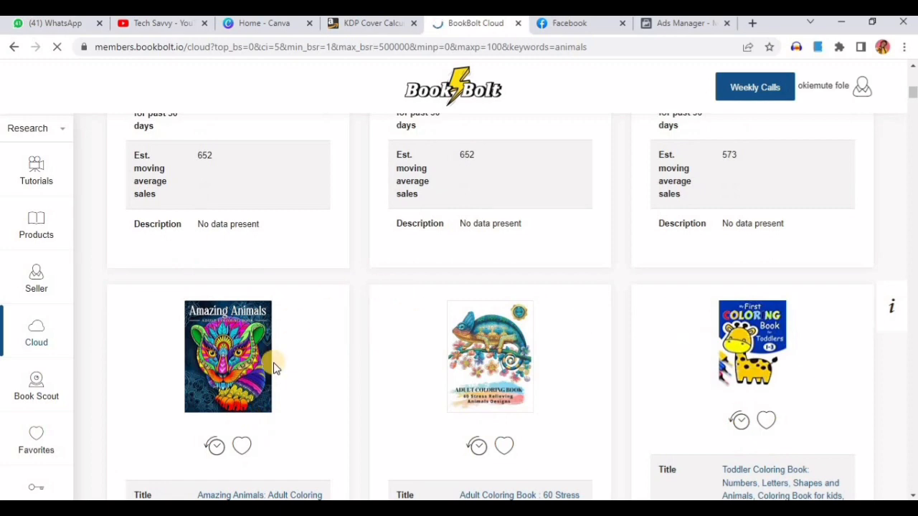
scroll(599, 354, "down", 5)
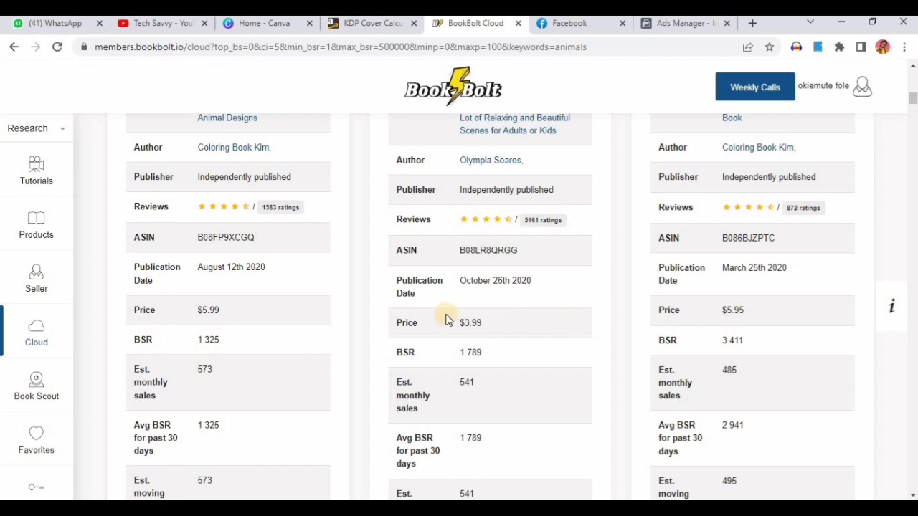
scroll(446, 317, "down", 5)
scroll(446, 317, "up", 2)
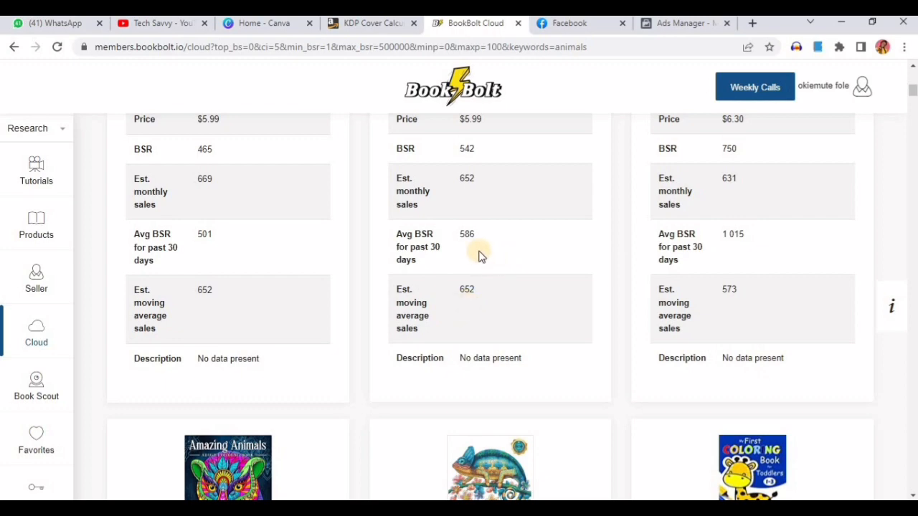
scroll(480, 252, "up", 5)
scroll(480, 251, "up", 5)
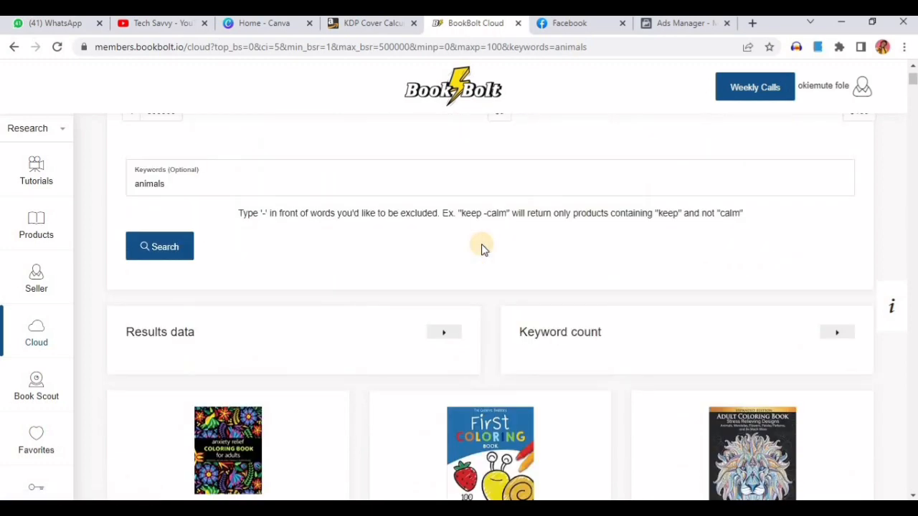
- Switch to the KDP cover calculator and choose Paperback binding with a Black & white interior
left_click(365, 27)
scroll(717, 266, "up", 3)
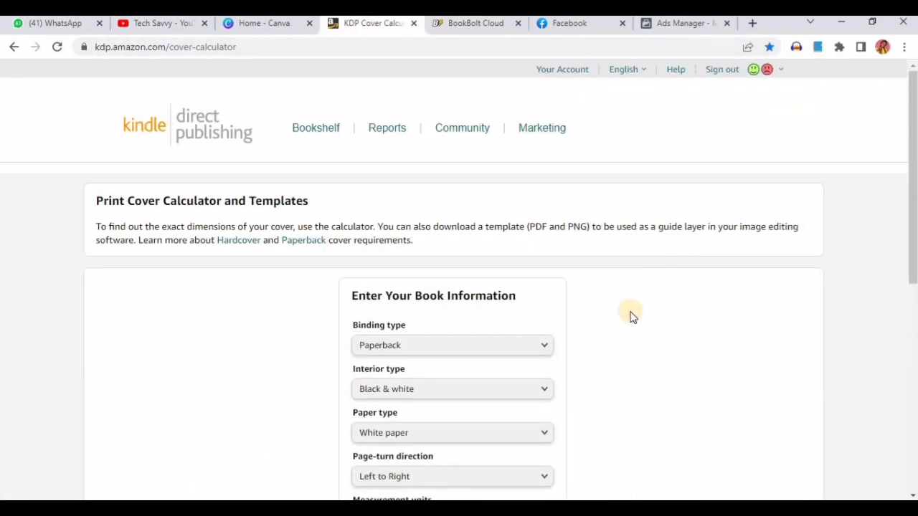
scroll(631, 313, "down", 2)
left_click(471, 205)
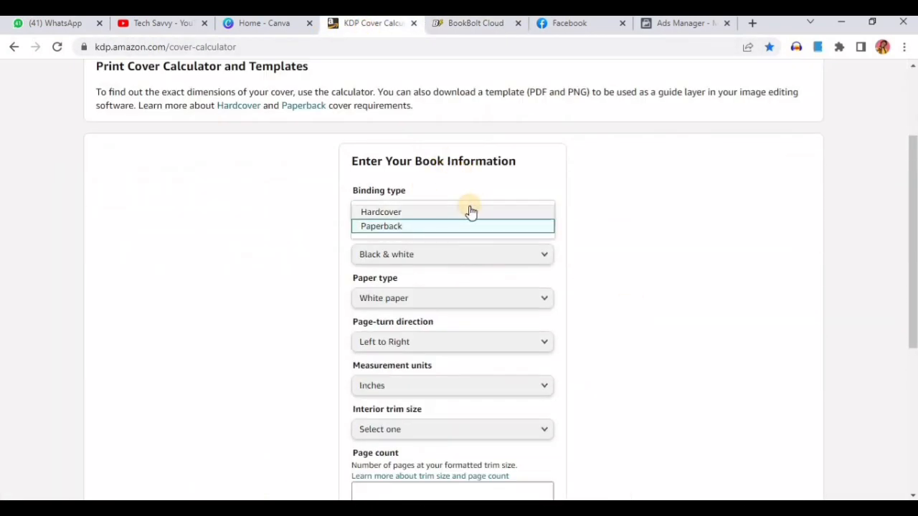
left_click(406, 228)
left_click(448, 260)
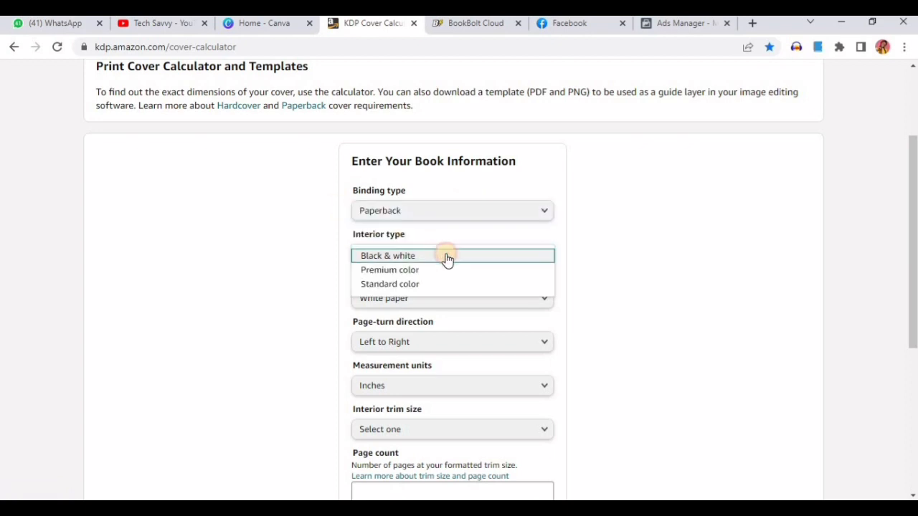
left_click(422, 256)
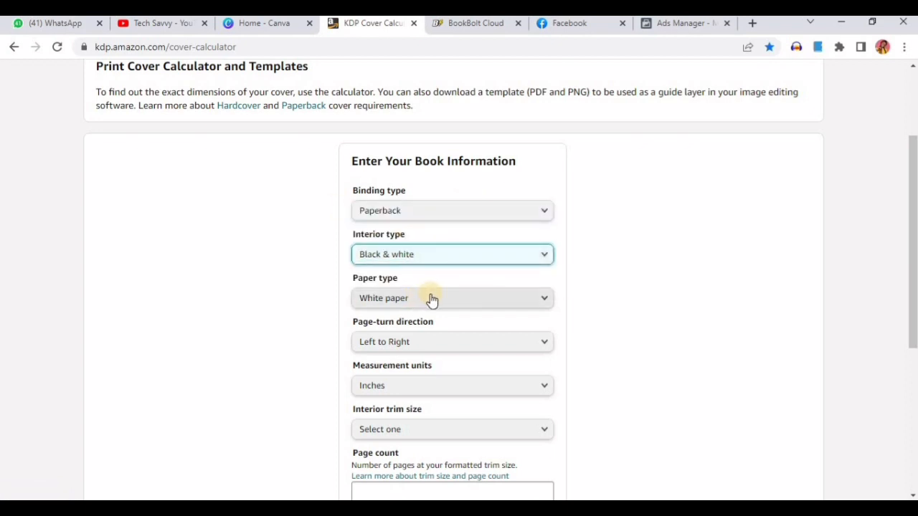
- Keep Inches as the measurement unit and choose an interior trim size of 8.5 x 11 in
scroll(431, 299, "down", 1)
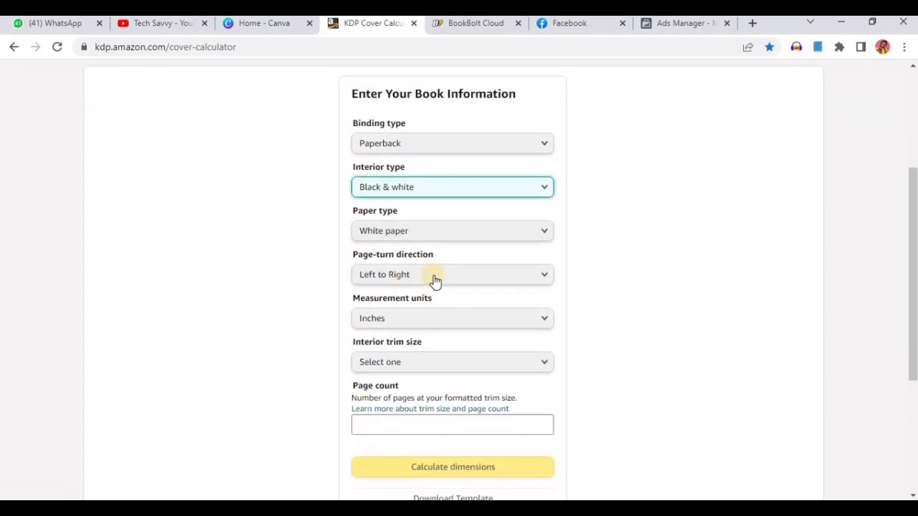
left_click(459, 324)
scroll(631, 240, "down", 2)
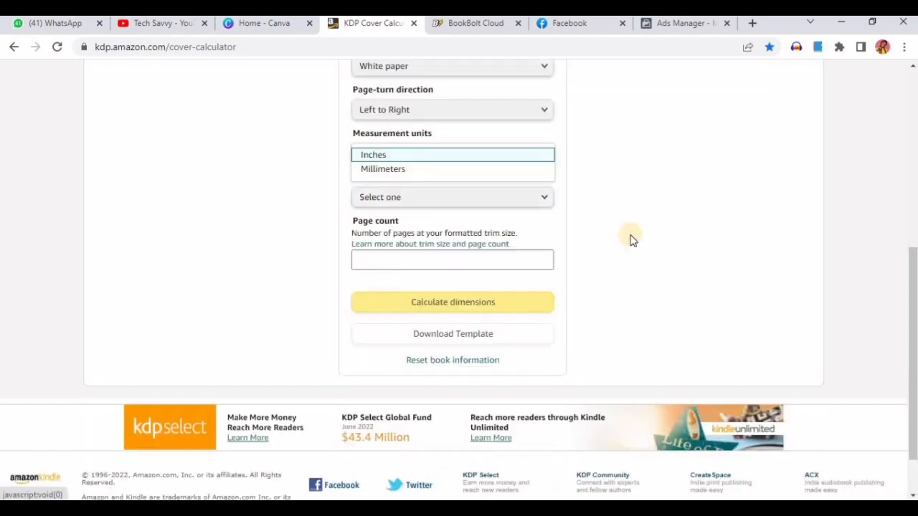
scroll(631, 240, "down", 1)
left_click(456, 167)
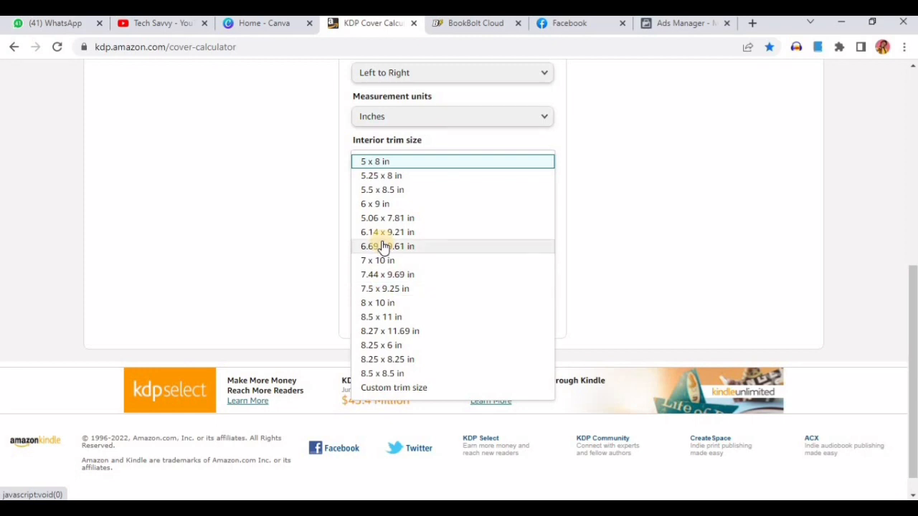
left_click(396, 317)
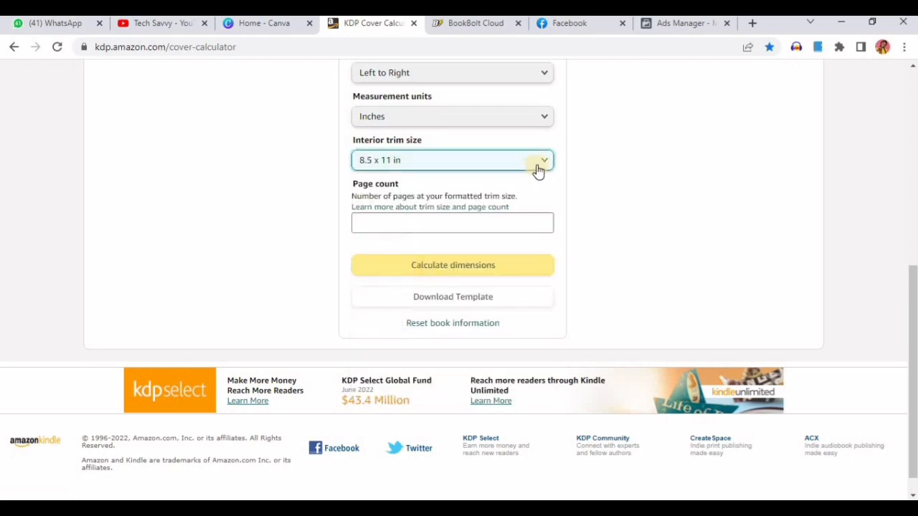
- Calculate the cover dimensions for a page count of 50 and download the cover template
left_click(437, 224)
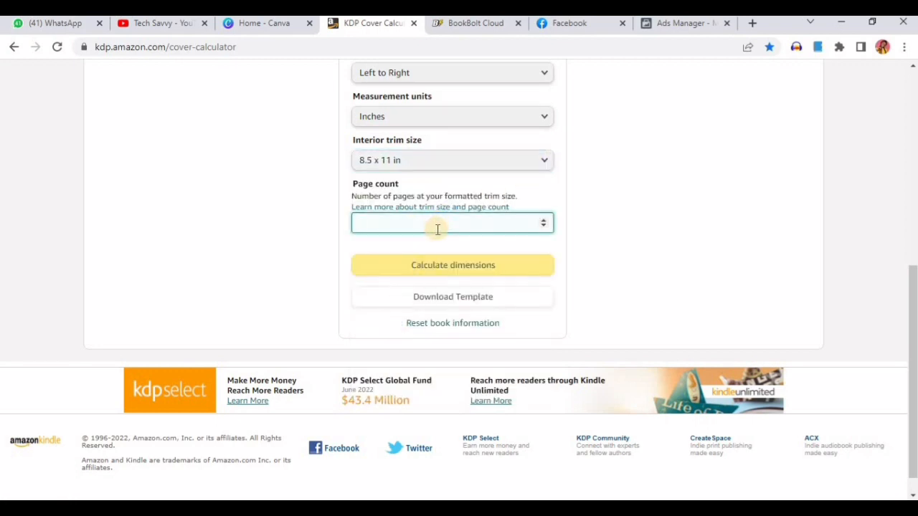
left_click(672, 213)
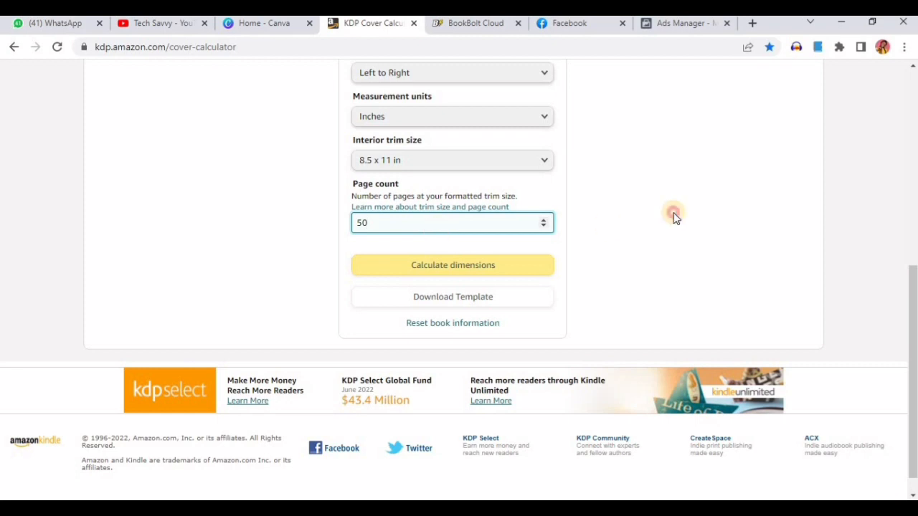
triple_click(492, 264)
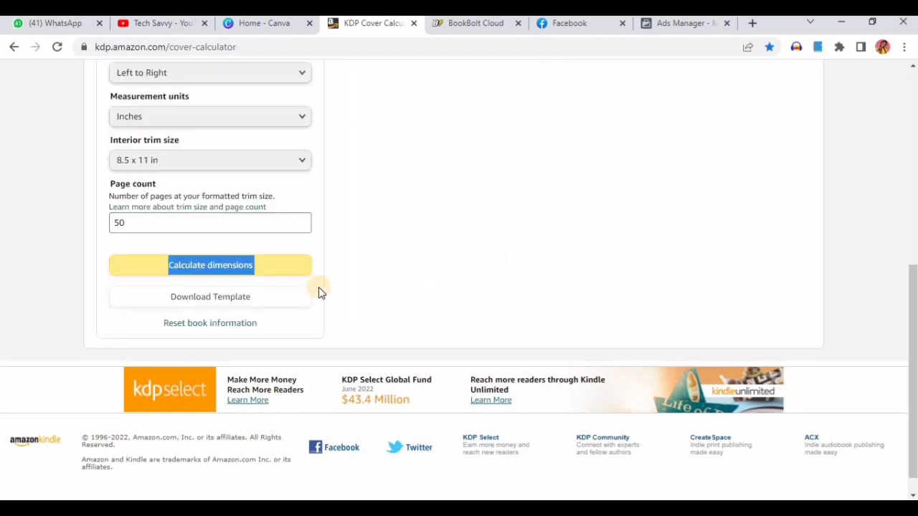
left_click(371, 266)
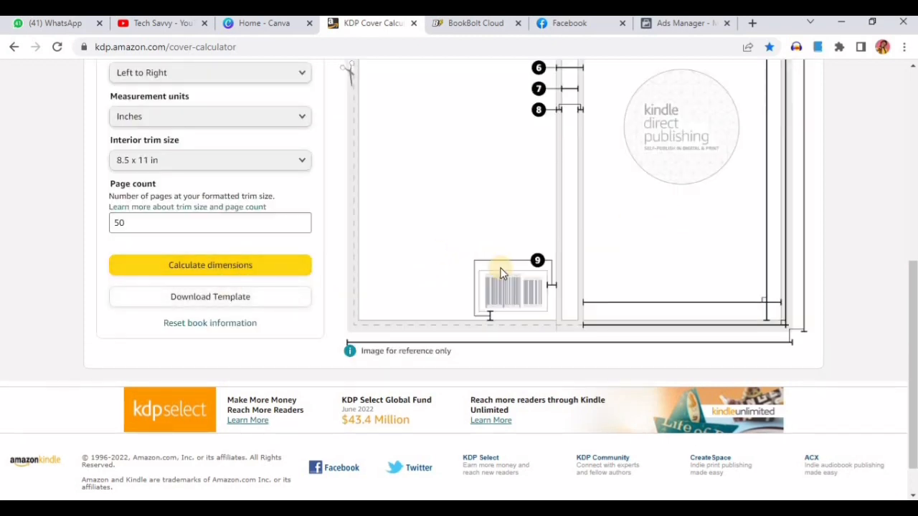
scroll(421, 242, "up", 4)
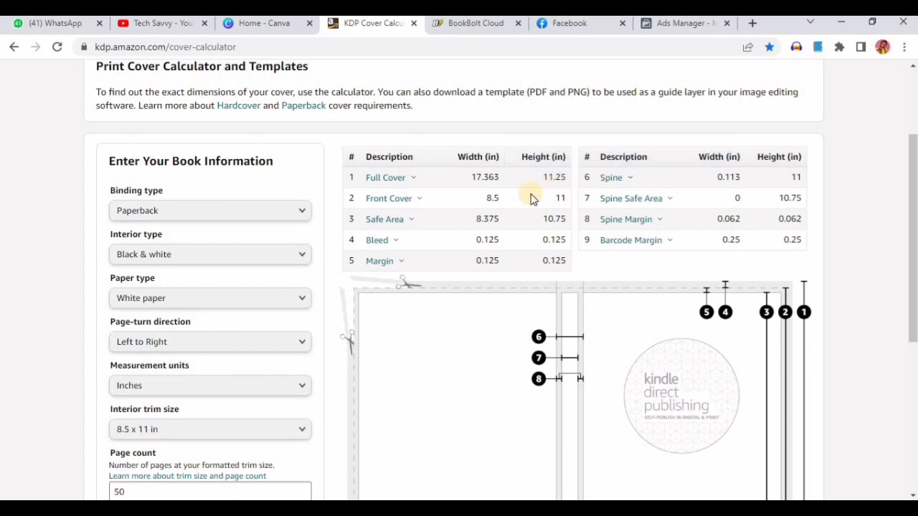
scroll(522, 219, "down", 3)
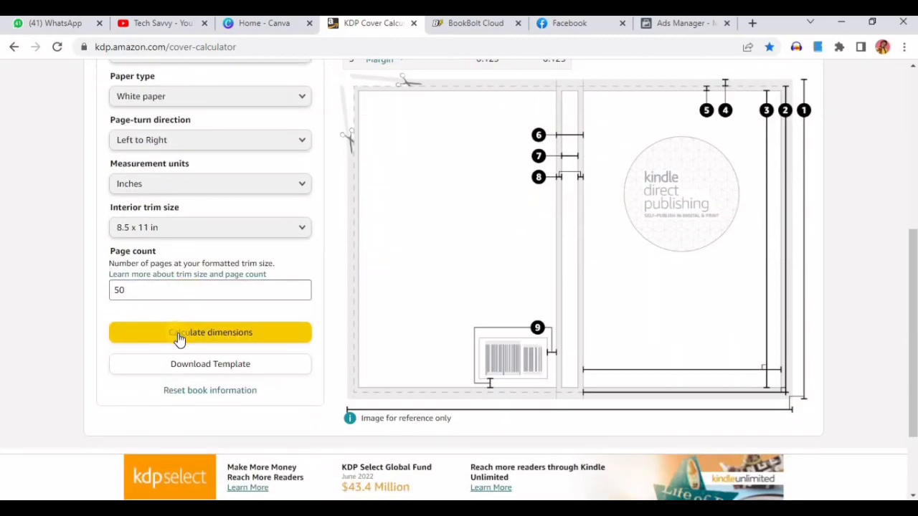
left_click(205, 367)
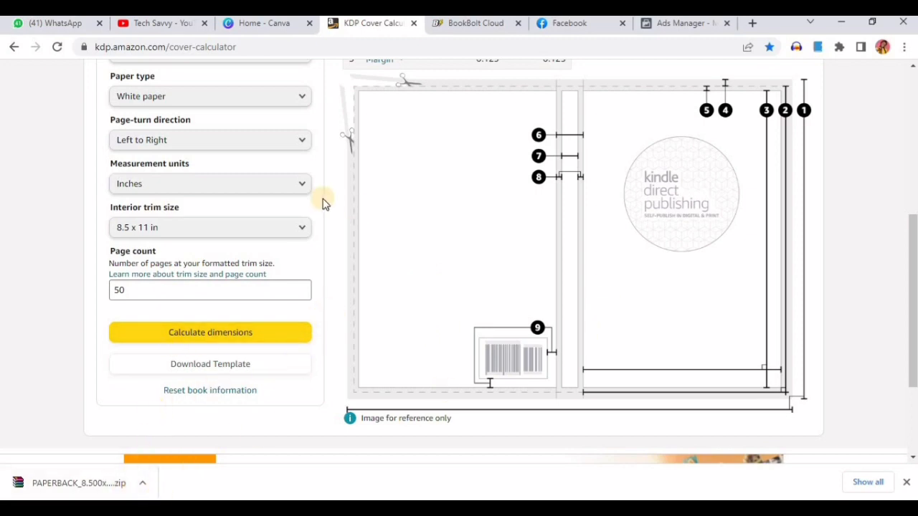
- Copy the full cover width from the calculator and enter 17.363 as the width of a new custom-size design in Canva
scroll(494, 202, "up", 4)
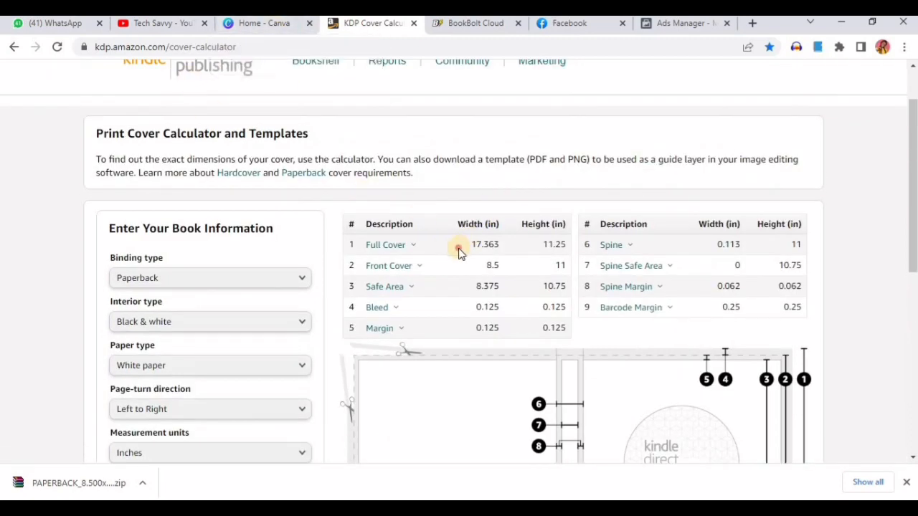
left_click_drag(460, 253, 504, 252)
right_click(486, 244)
left_click(508, 251)
left_click(266, 24)
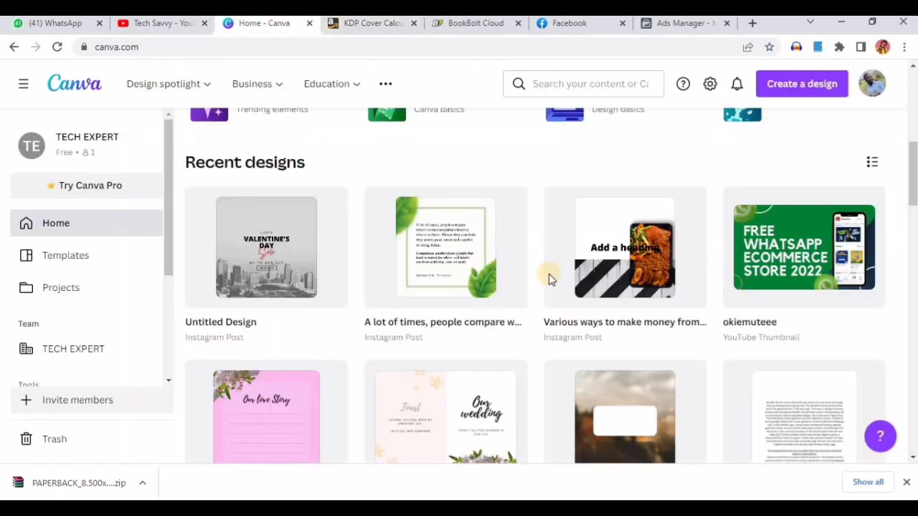
left_click(792, 88)
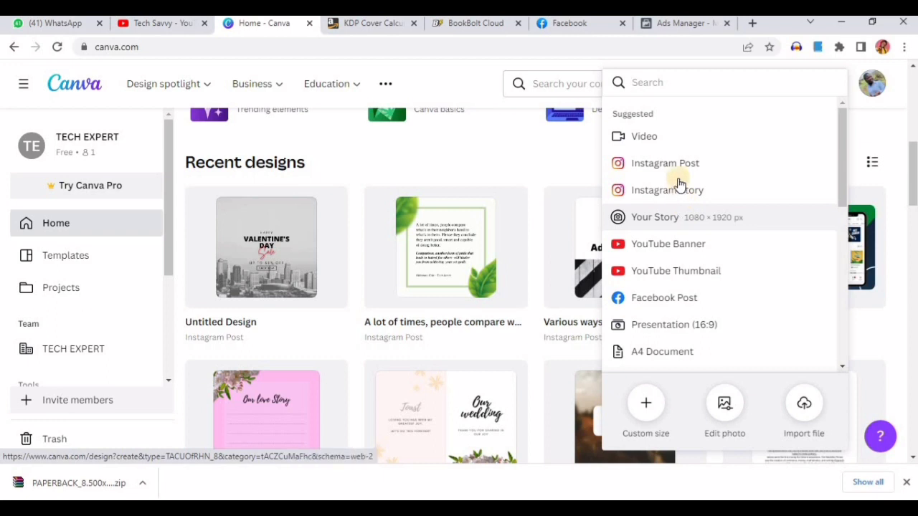
left_click(646, 405)
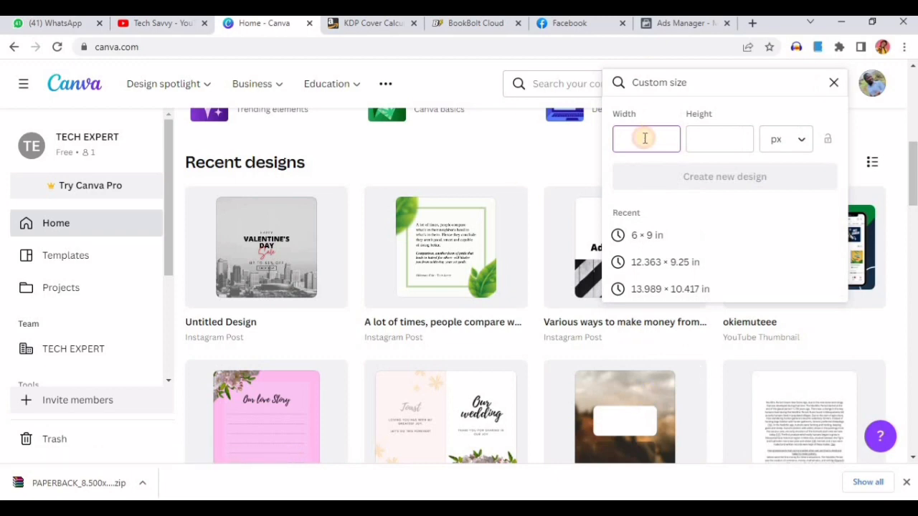
key("ctrl+v")
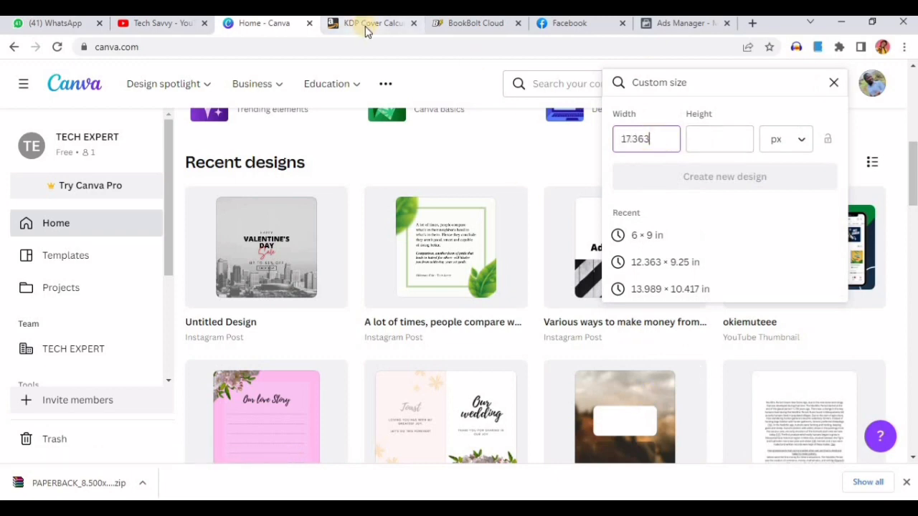
- Copy the full cover height from the KDP calculator, then set Canva's custom size unit to inches and the height to 11.25
left_click(391, 26)
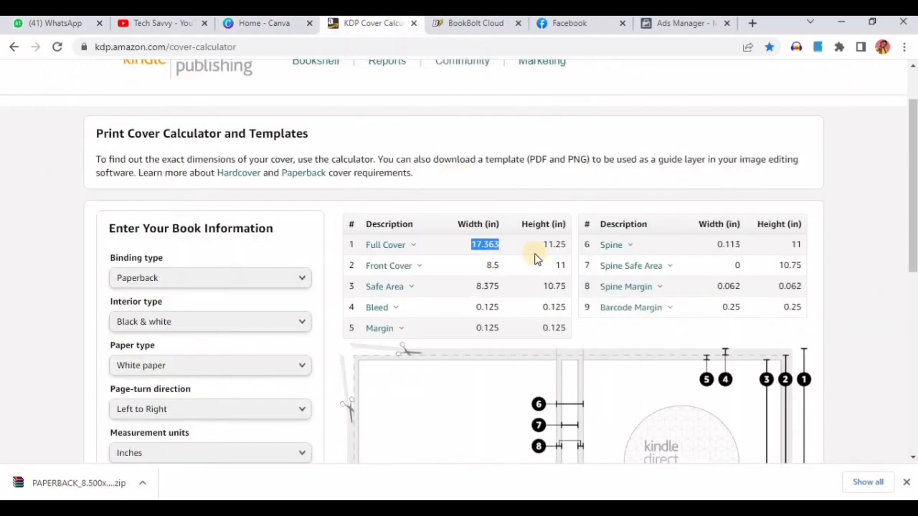
left_click_drag(545, 245, 572, 248)
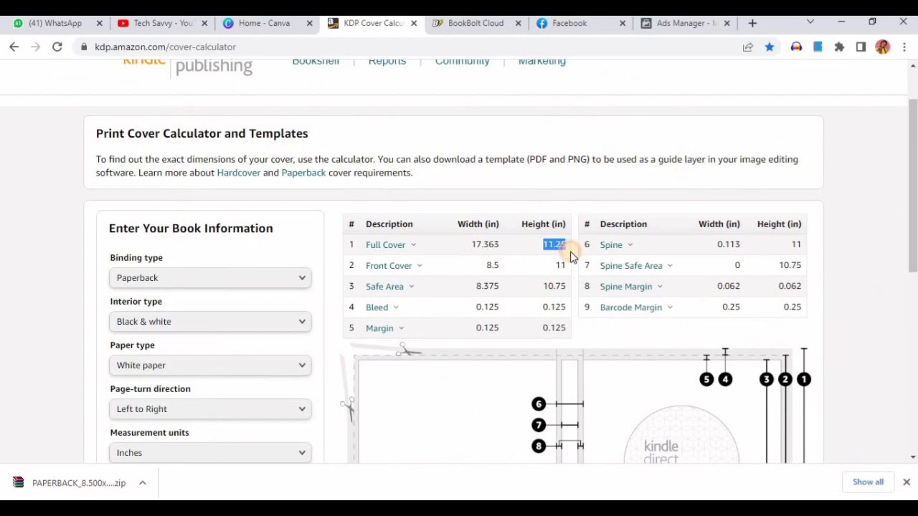
left_click(252, 24)
left_click(699, 139)
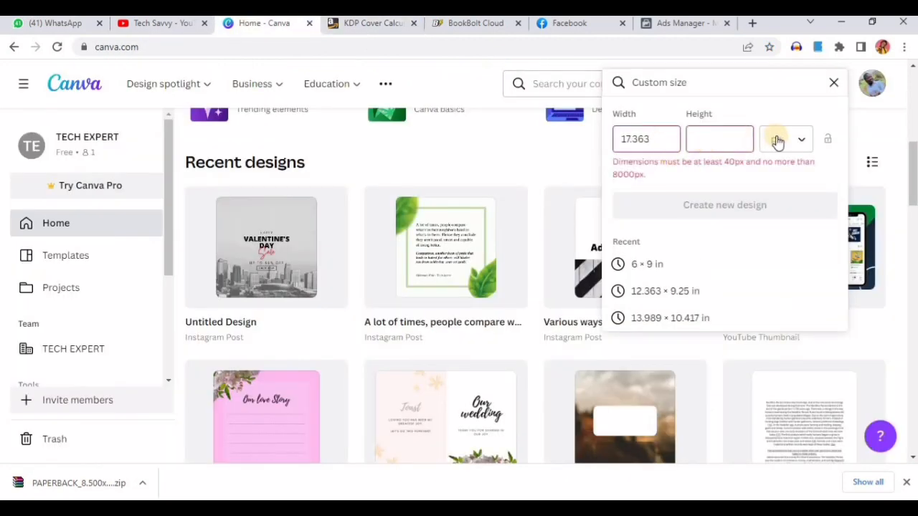
left_click(800, 139)
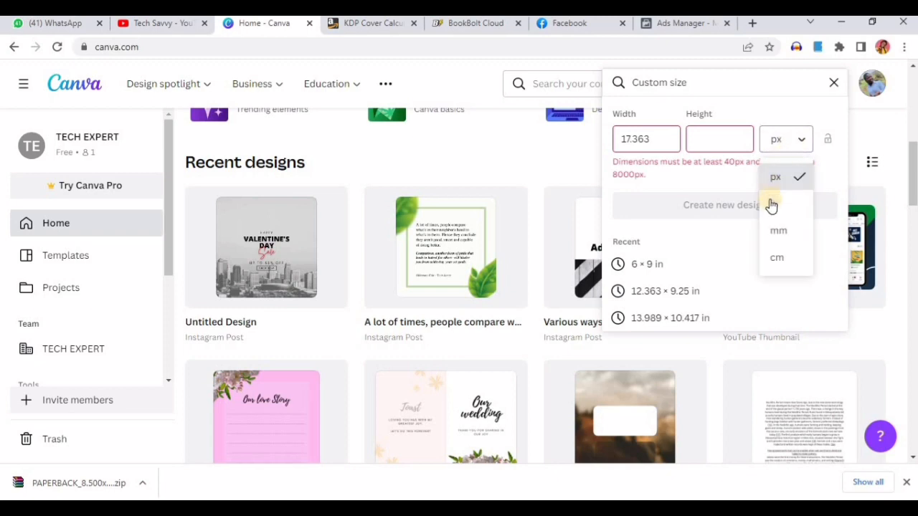
left_click(771, 206)
left_click(711, 139)
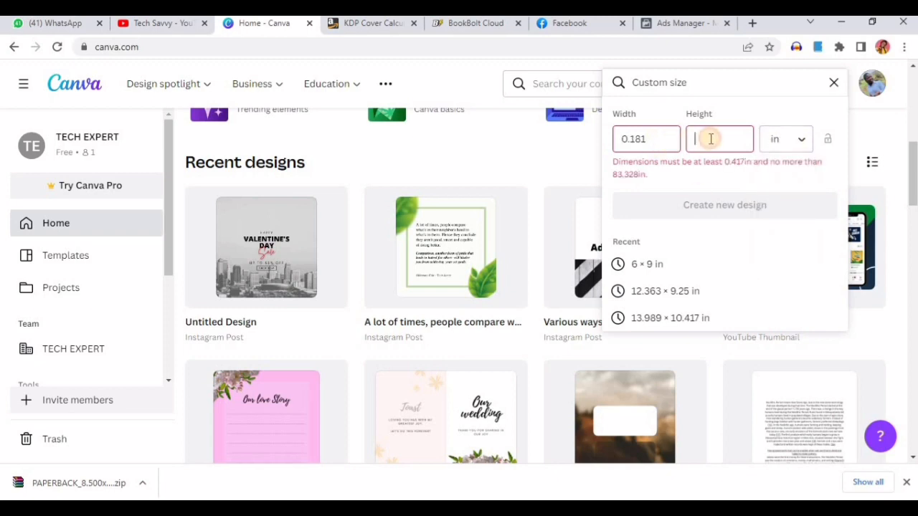
- Copy the full cover width from the KDP calculator again, set Canva's custom width to 17.363 in and create the new design
left_click(371, 23)
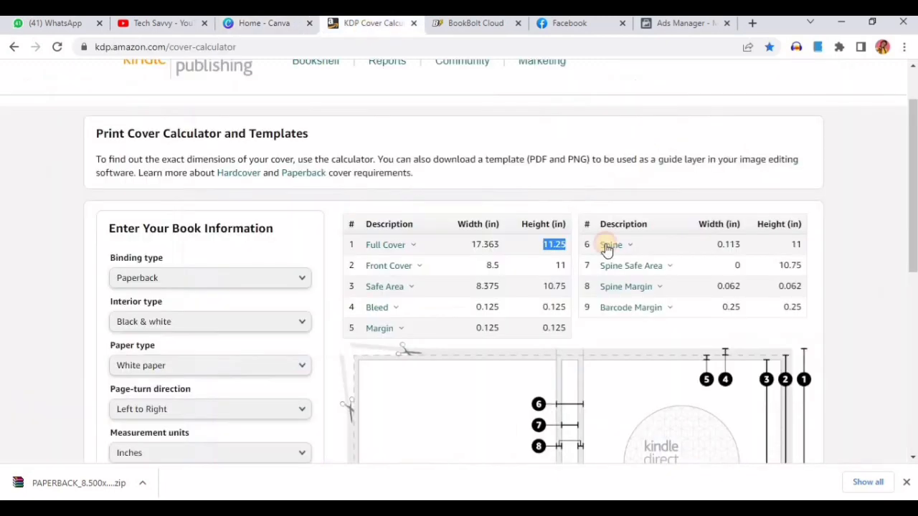
left_click_drag(460, 249, 467, 246)
left_click(493, 244)
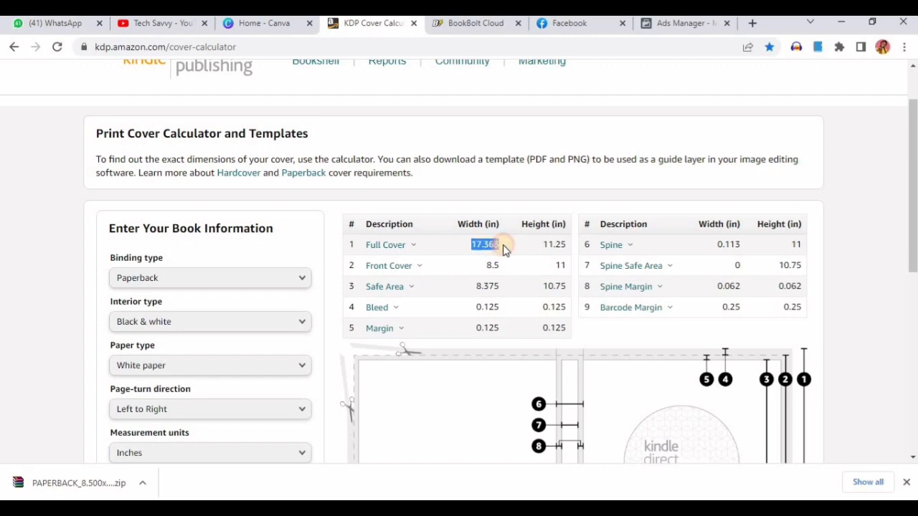
left_click(250, 23)
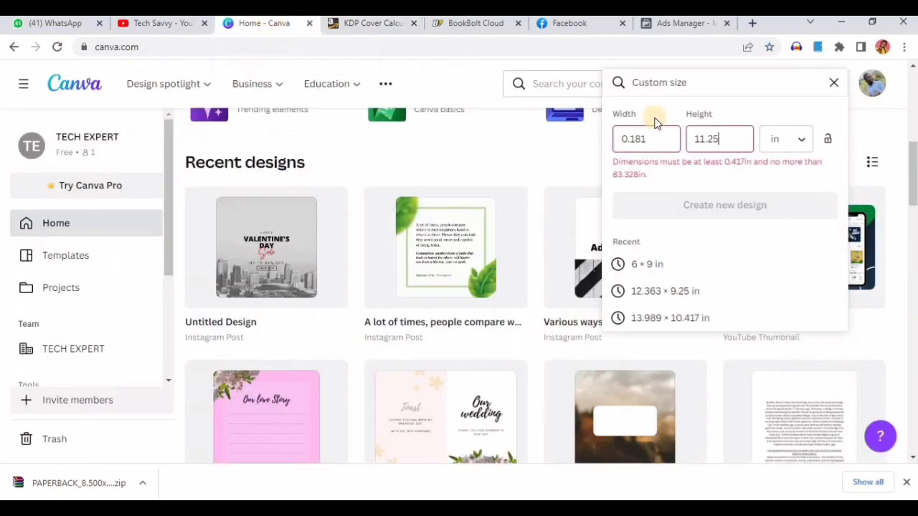
left_click(637, 139)
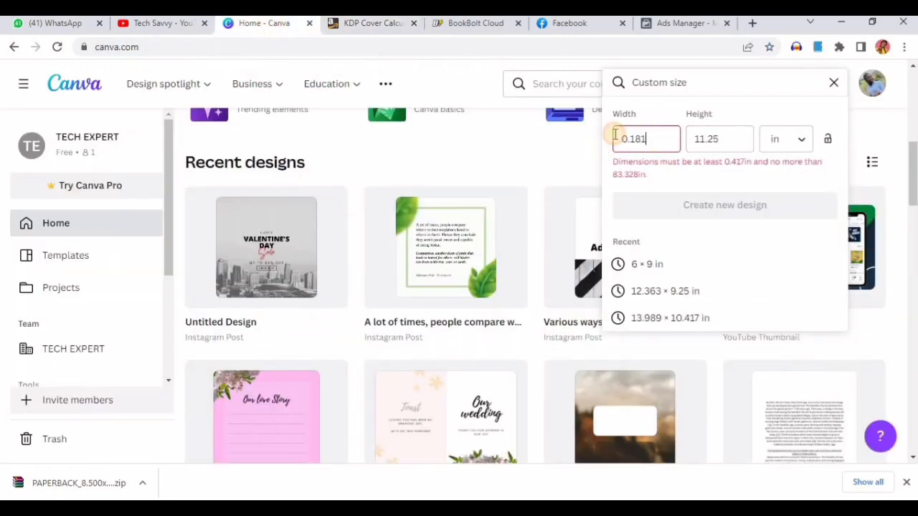
key("ctrl+v")
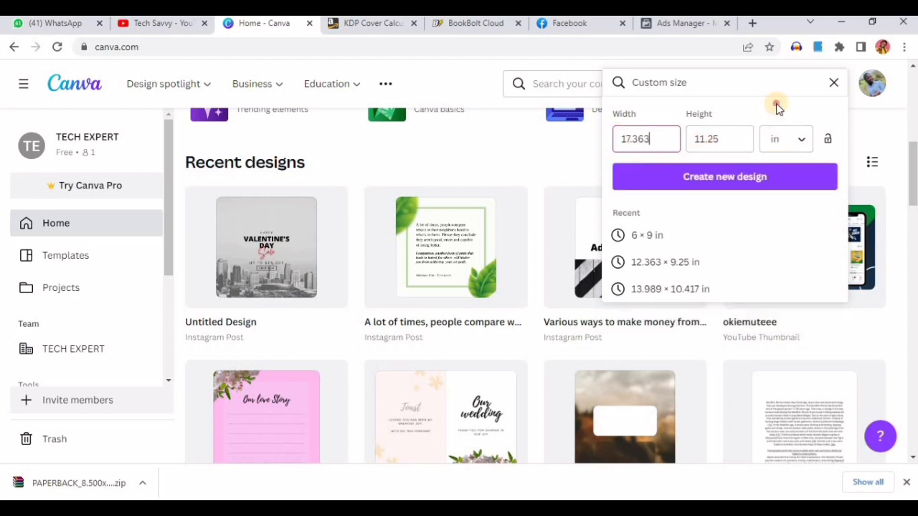
left_click(704, 180)
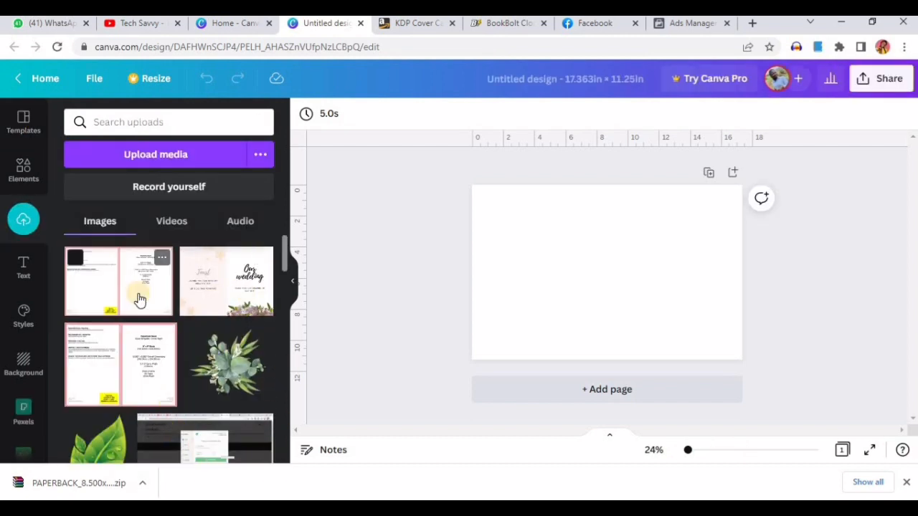
- Place the uploaded 8.5 x 11 paperback cover template on the blank page and enlarge it to fill the whole canvas
left_click(111, 285)
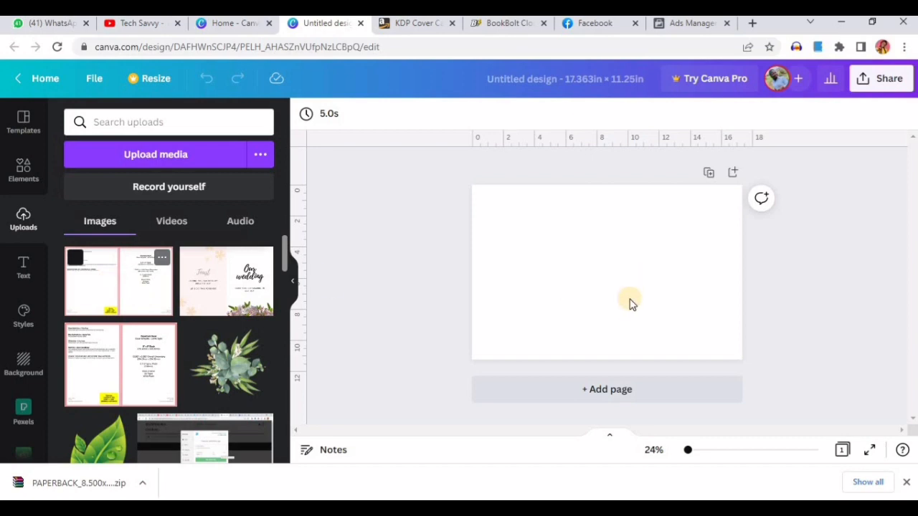
left_click_drag(649, 287, 621, 271)
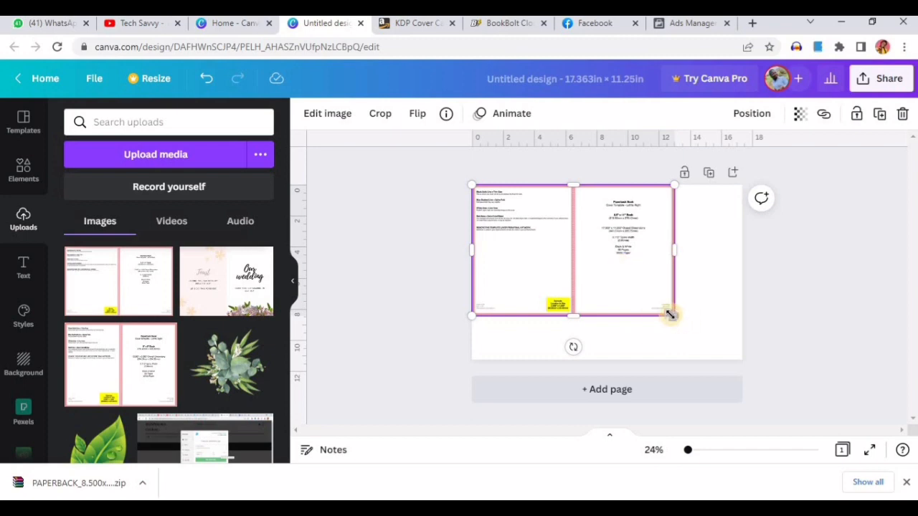
left_click_drag(675, 321, 733, 368)
left_click(801, 314)
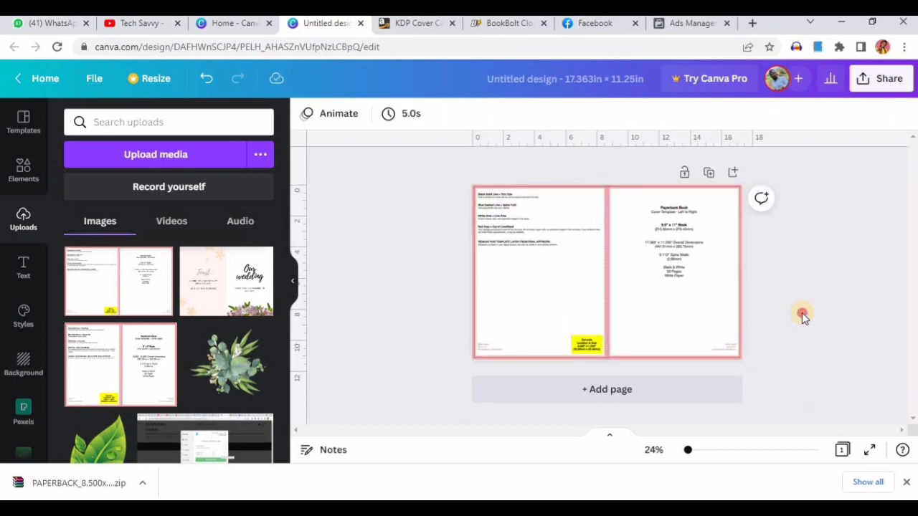
left_click(629, 314)
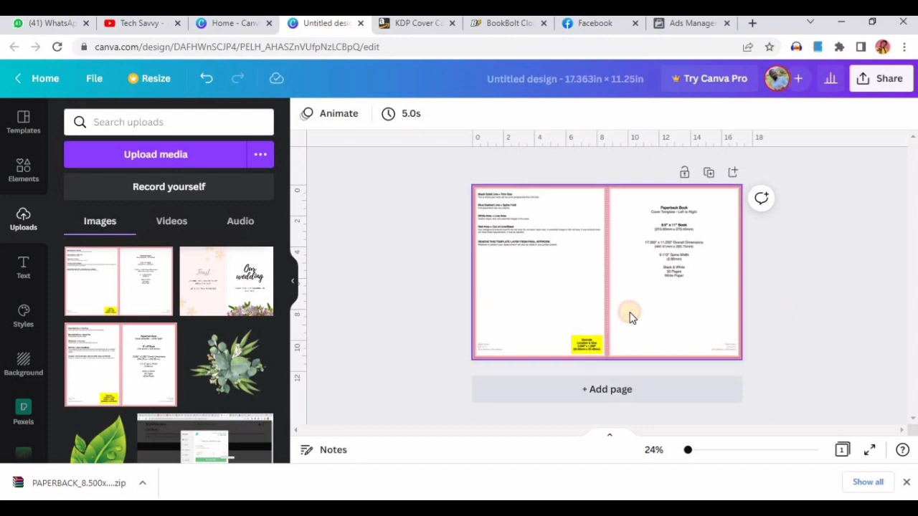
- Lock the full-page paperback cover template in place on the canvas
left_click(856, 113)
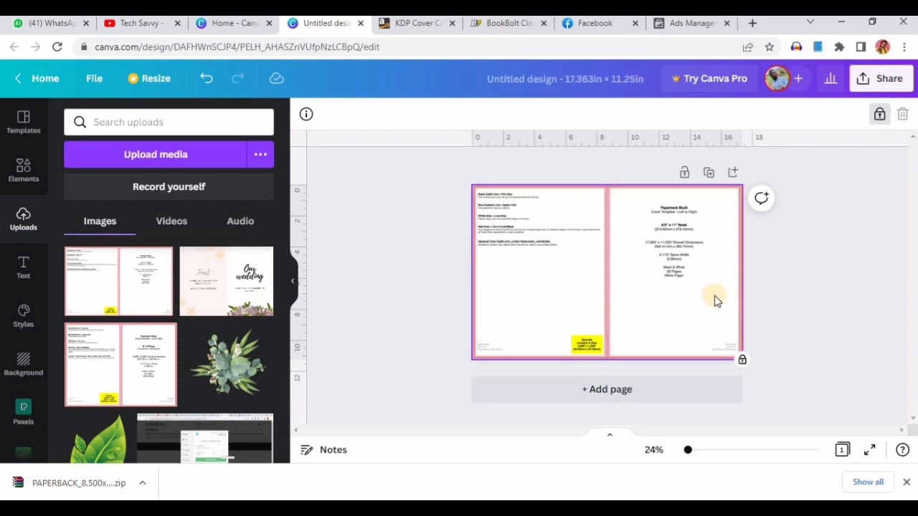
left_click(801, 299)
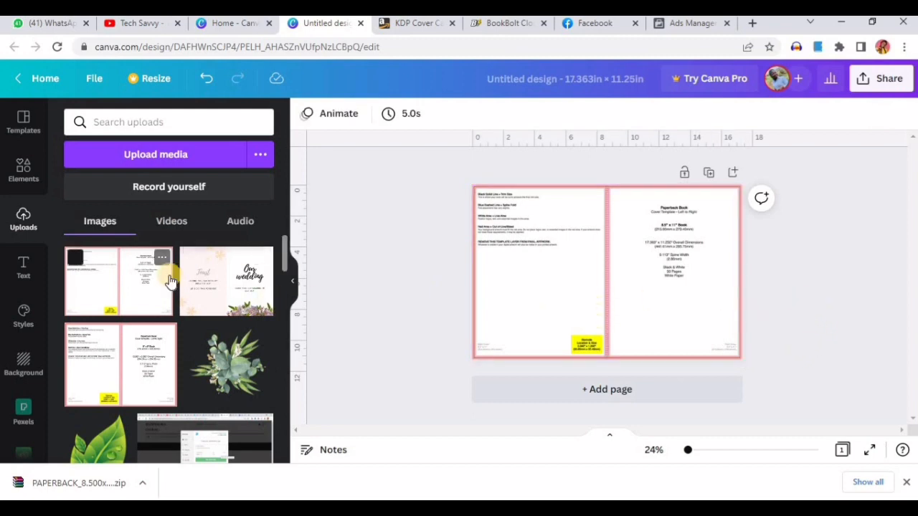
- Search the elements library for "black and white background" and look through the results for a cover pattern
left_click(14, 174)
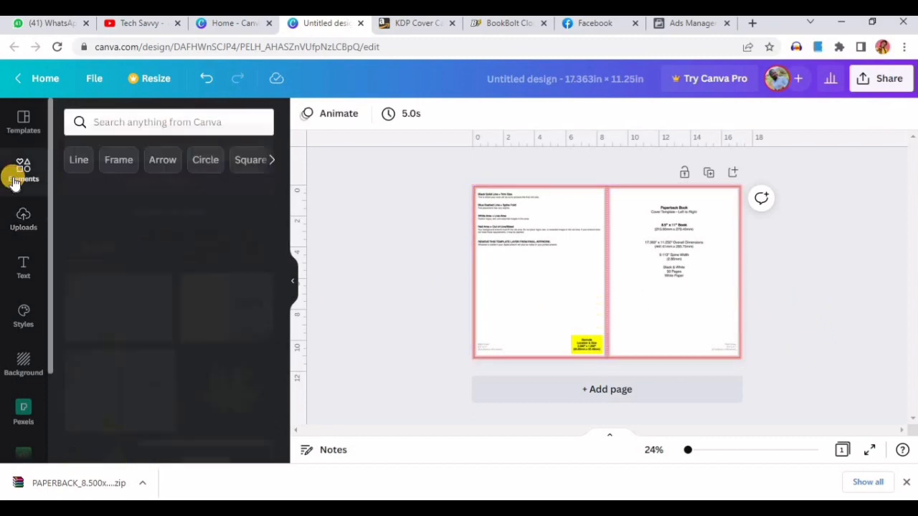
left_click(159, 120)
type("bl")
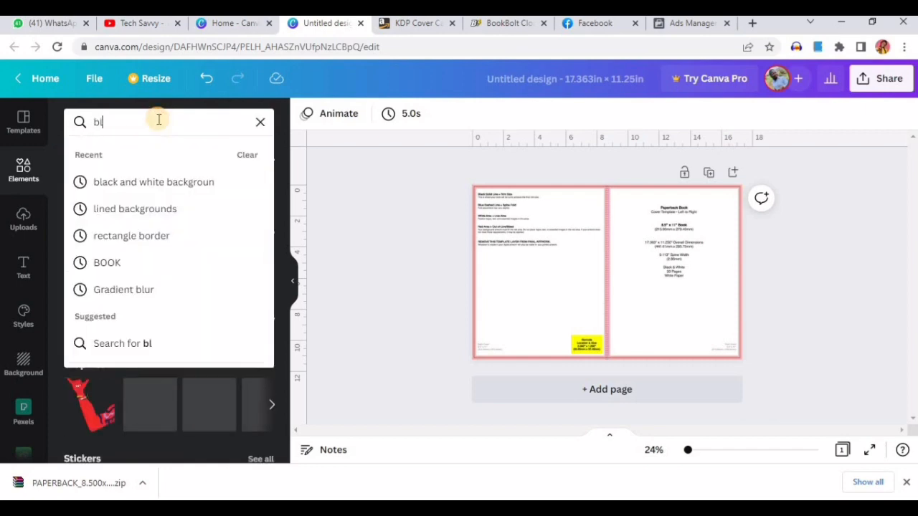
type("ack and white")
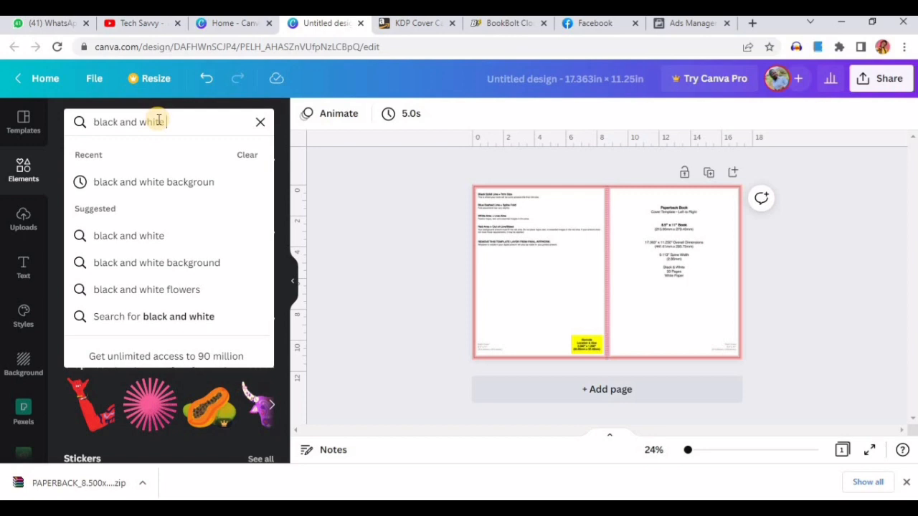
type(" background")
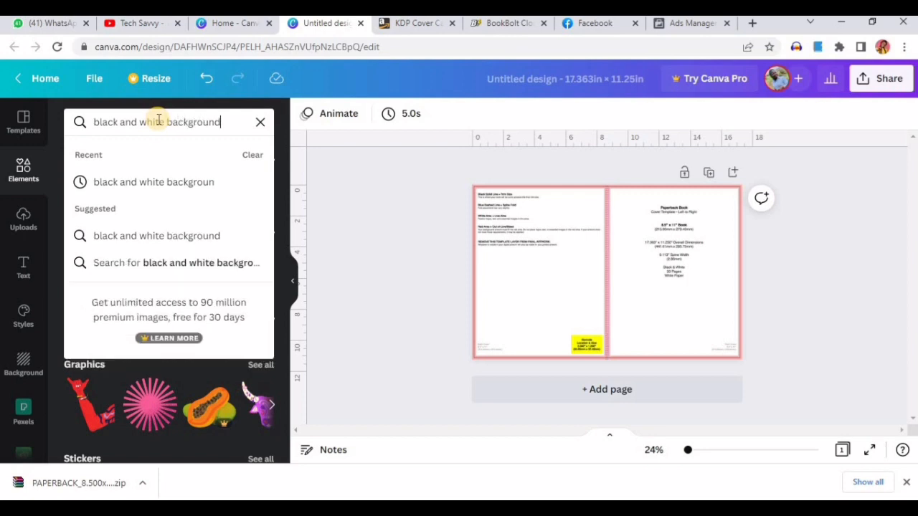
key("Return")
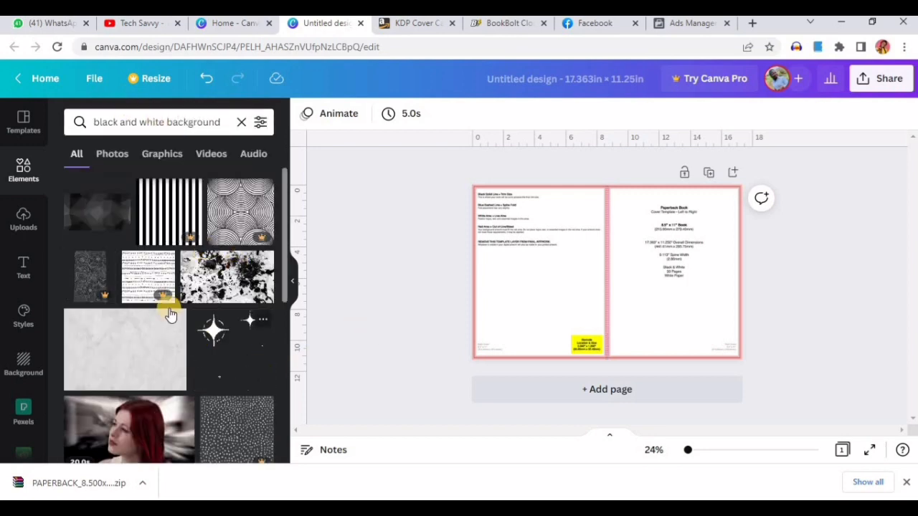
scroll(131, 270, "down", 5)
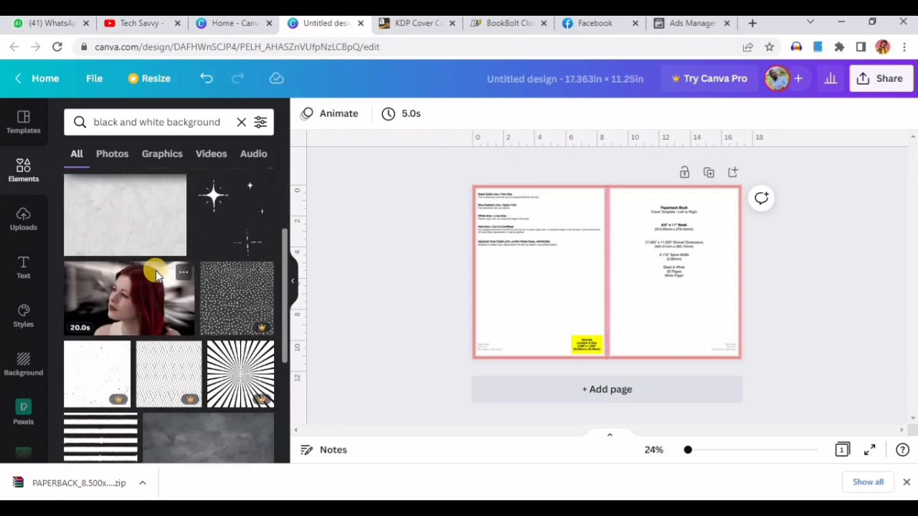
scroll(246, 299, "down", 3)
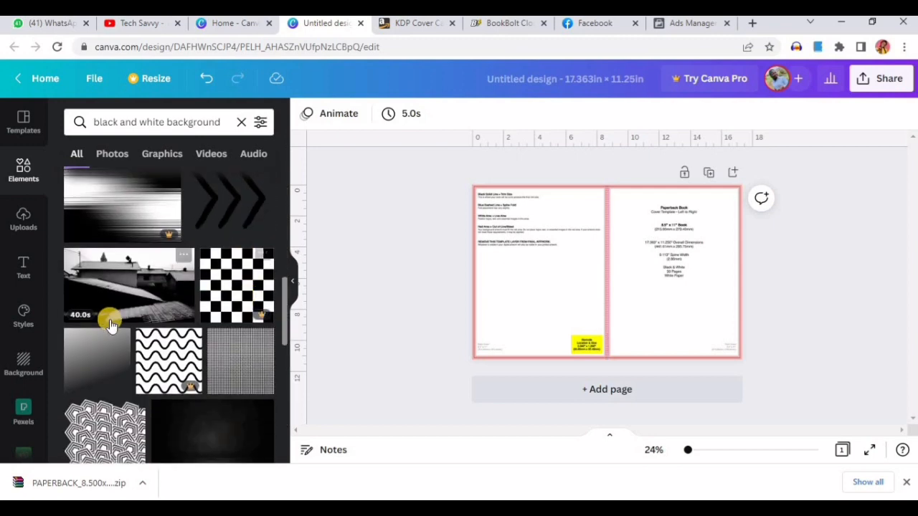
scroll(113, 318, "down", 2)
scroll(170, 302, "down", 4)
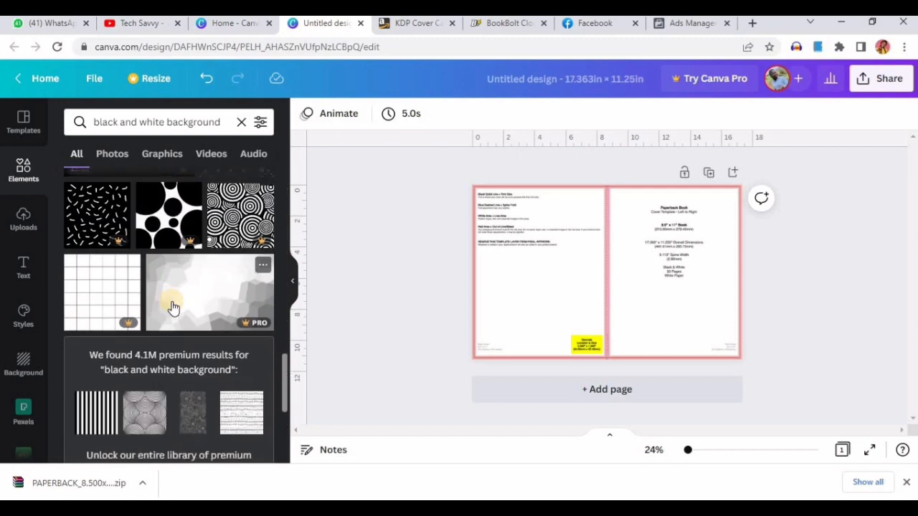
scroll(172, 307, "down", 8)
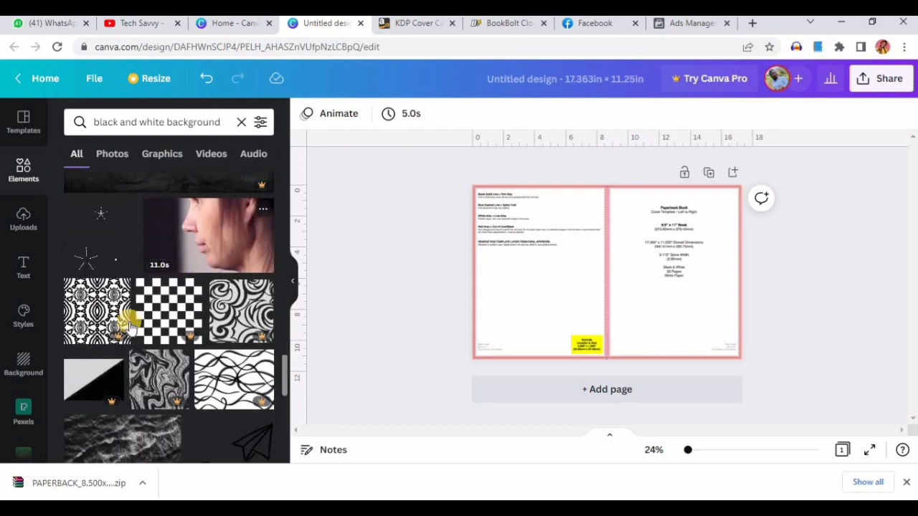
- Search Pexels for "black and white backround" and browse the free images for a cover pattern
left_click(12, 414)
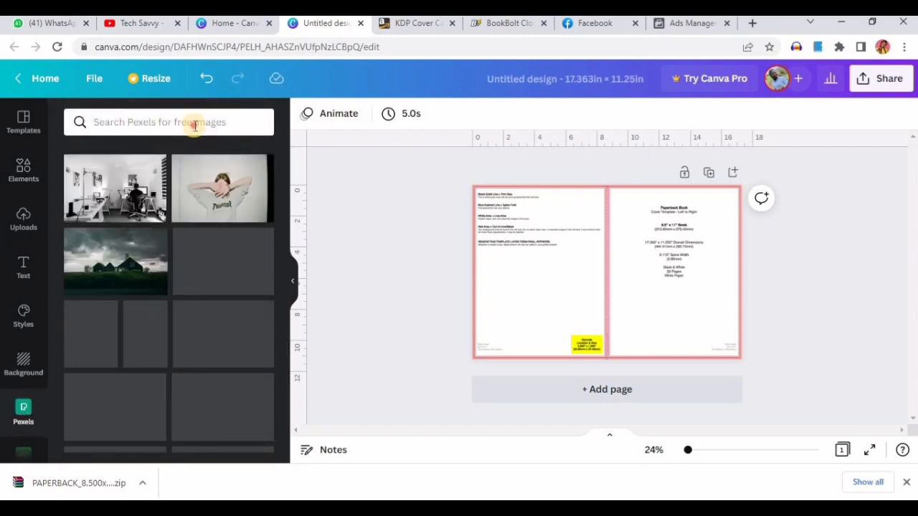
left_click(195, 126)
type("black and white backround")
key("Return")
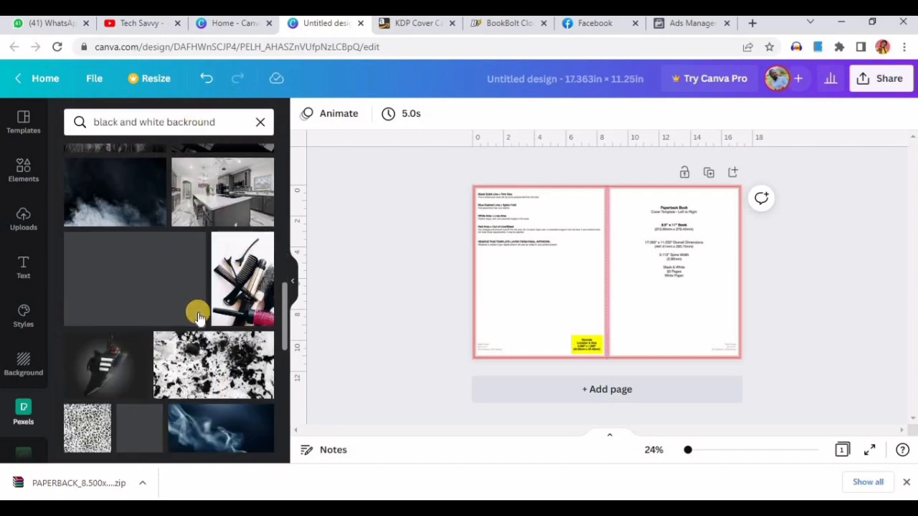
scroll(197, 314, "down", 5)
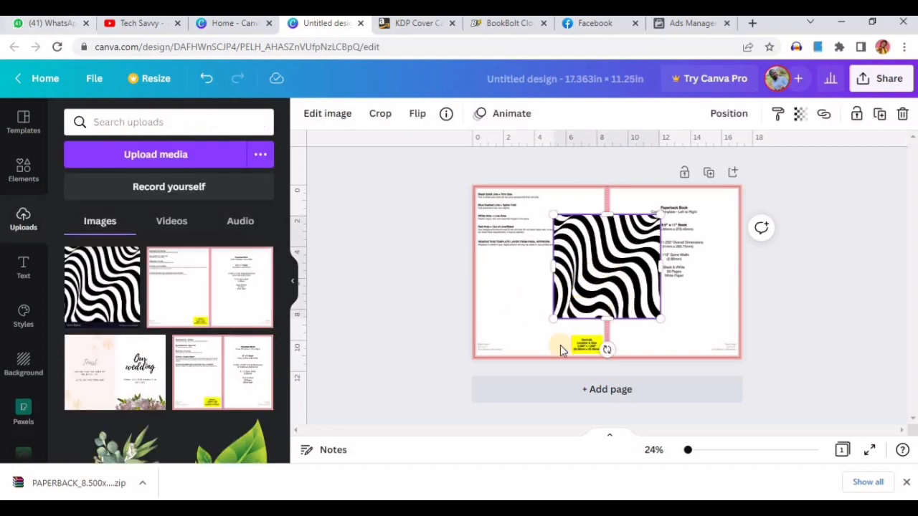
- Move the wavy black-and-white pattern to the back cover, enlarge it to full page height and crop it at the spine
left_click_drag(584, 286, 504, 257)
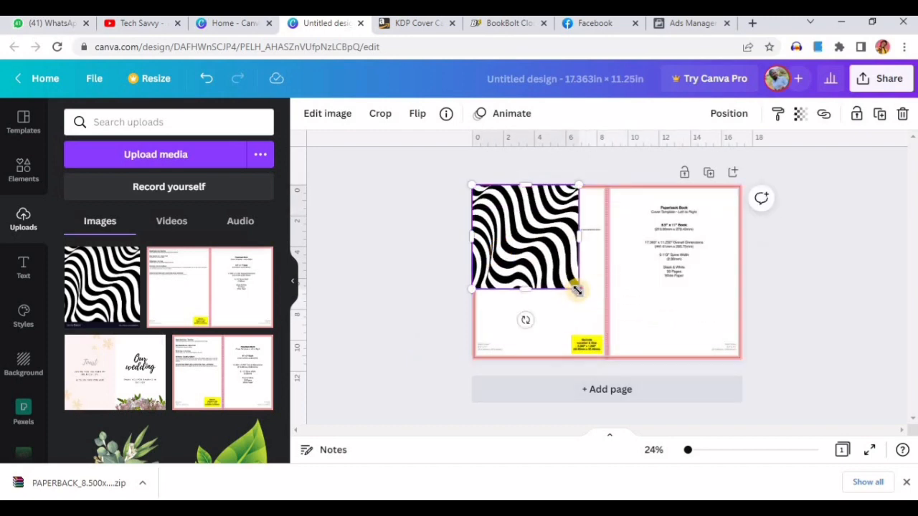
left_click_drag(578, 289, 649, 359)
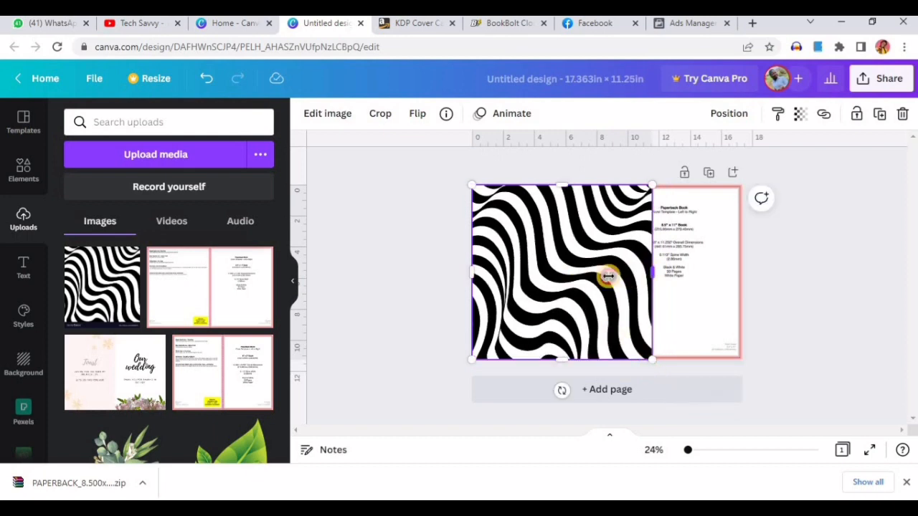
left_click_drag(608, 276, 576, 285)
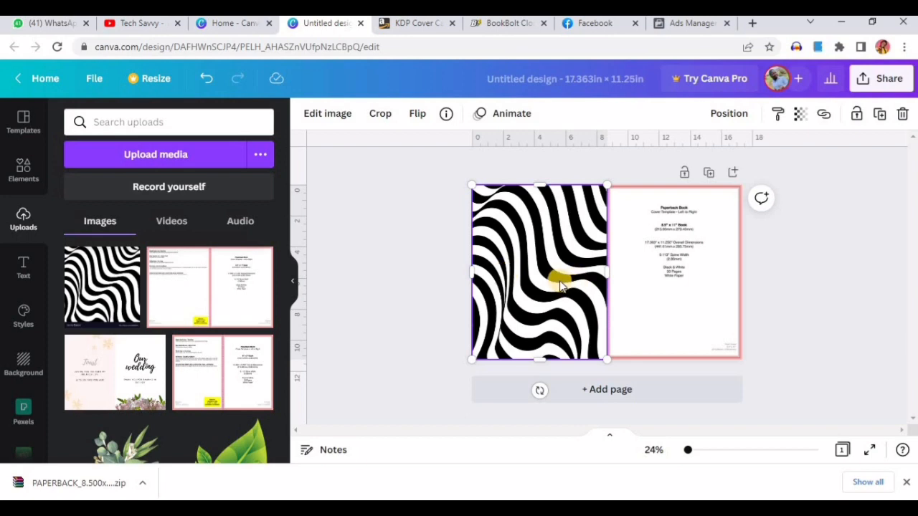
- Duplicate the wavy back cover pattern and align the copy so it fills the front cover
key("ctrl+v")
left_click_drag(717, 266, 695, 266)
left_click(807, 267)
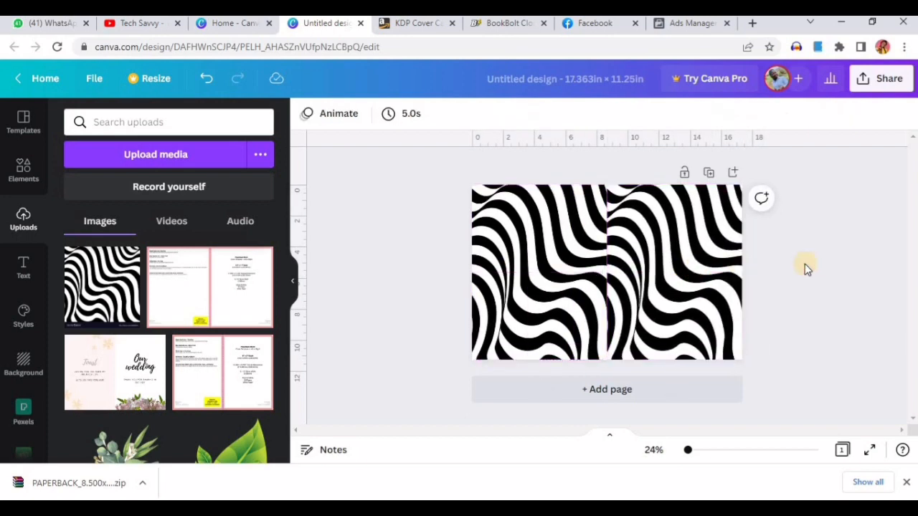
left_click(692, 266)
left_click(781, 304)
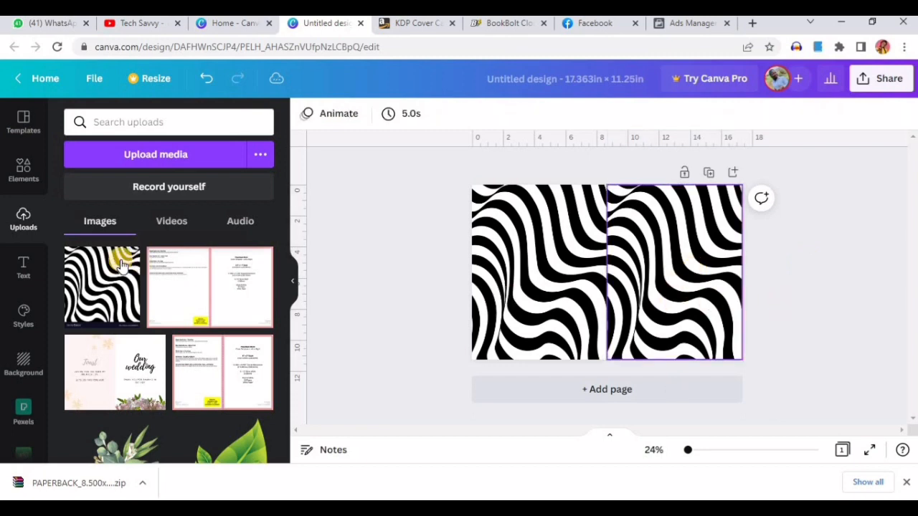
- Add a heading over the front cover and set its font to Montserrat Extra-Bold
left_click(25, 264)
left_click(136, 182)
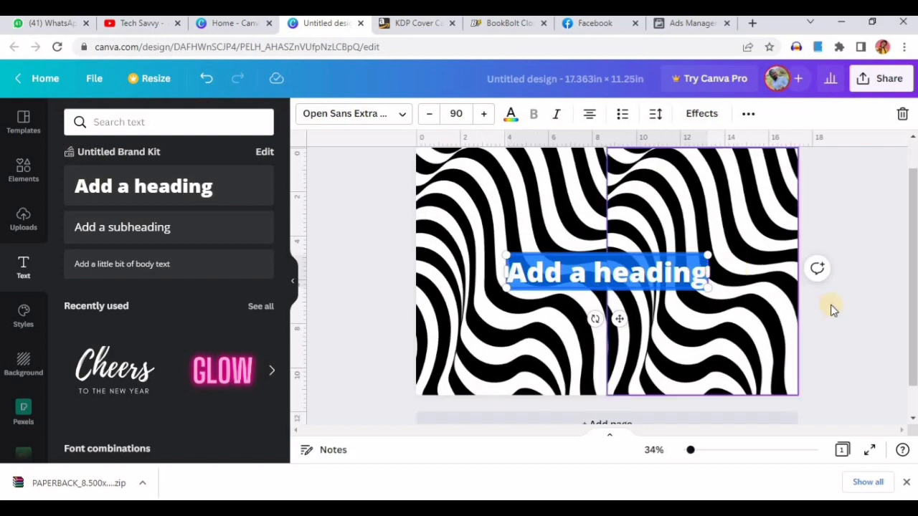
left_click(661, 426)
left_click(634, 301)
left_click_drag(634, 301, 718, 268)
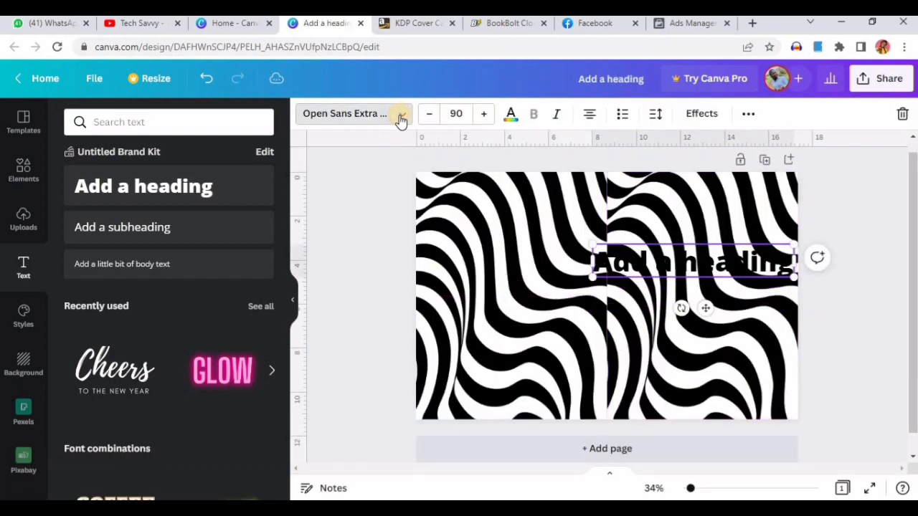
left_click(400, 119)
left_click(177, 219)
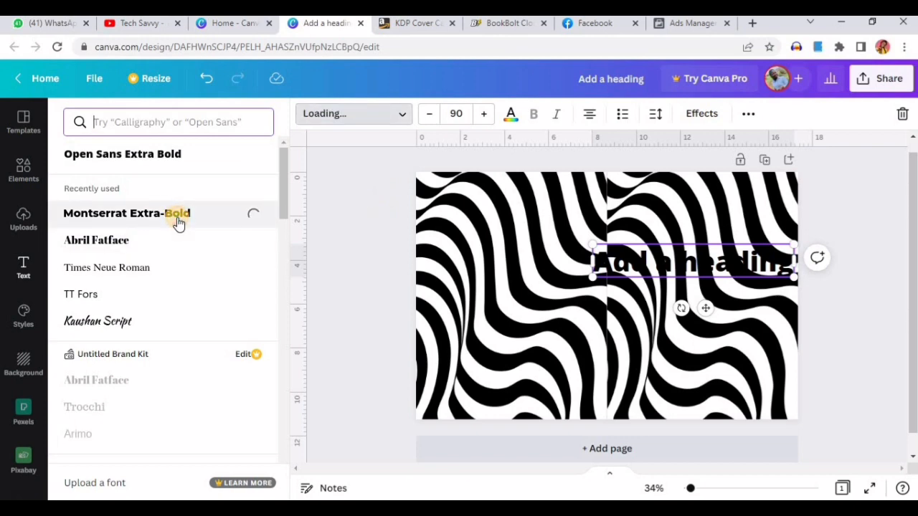
- Replace the placeholder heading text with "MY COLORING BOOK"
left_click(703, 259)
double_click(705, 258)
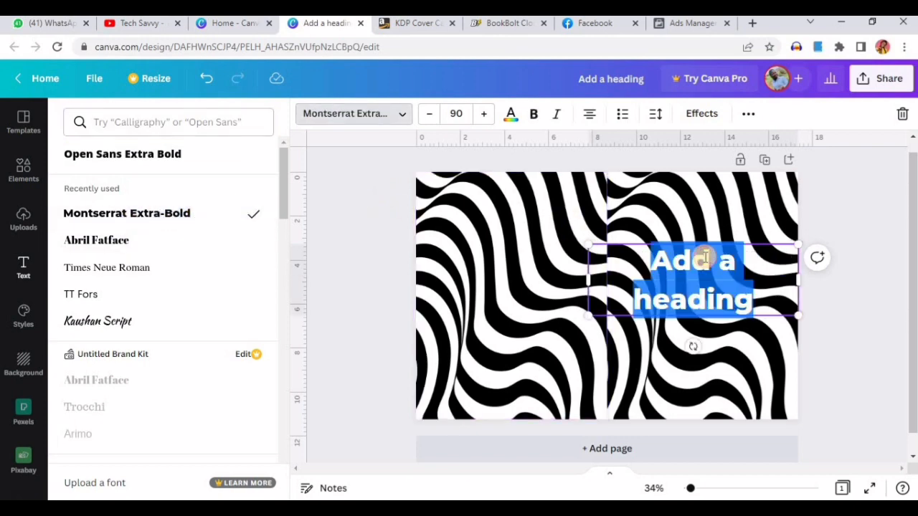
key("BackSpace")
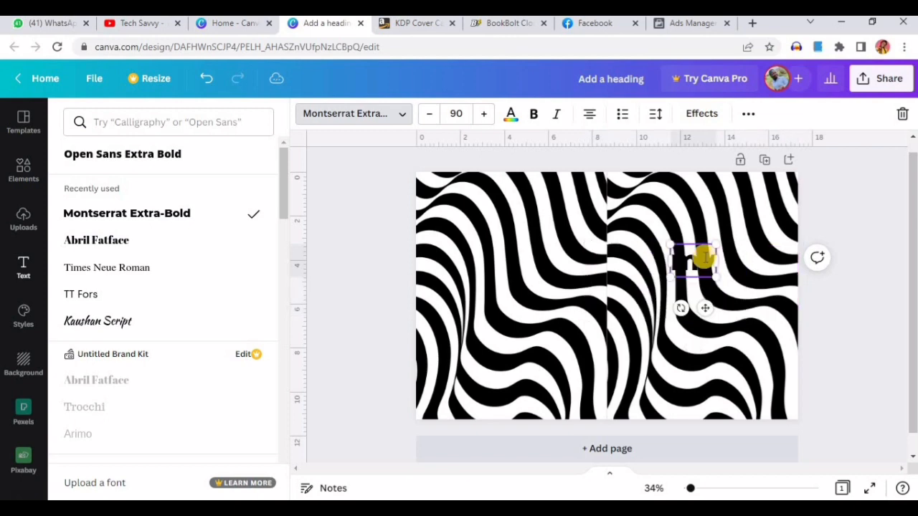
type("MY")
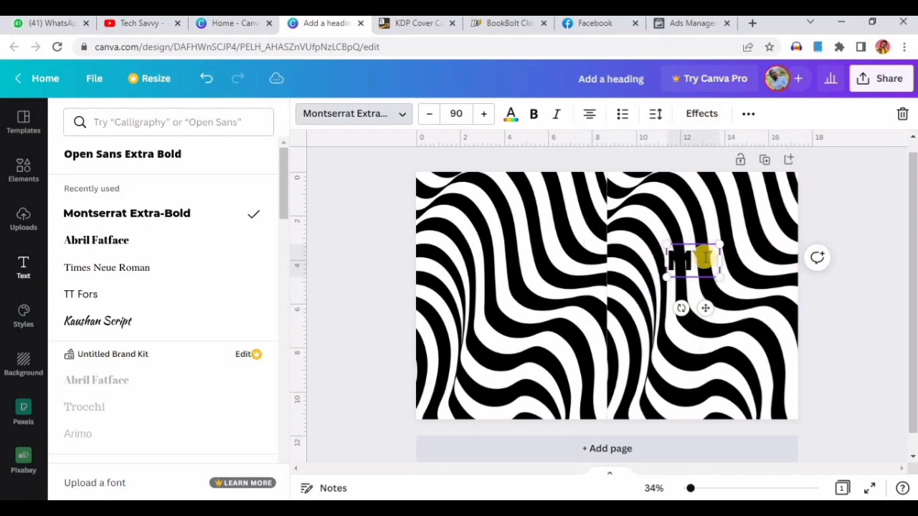
type(" BOO")
type("BOOK")
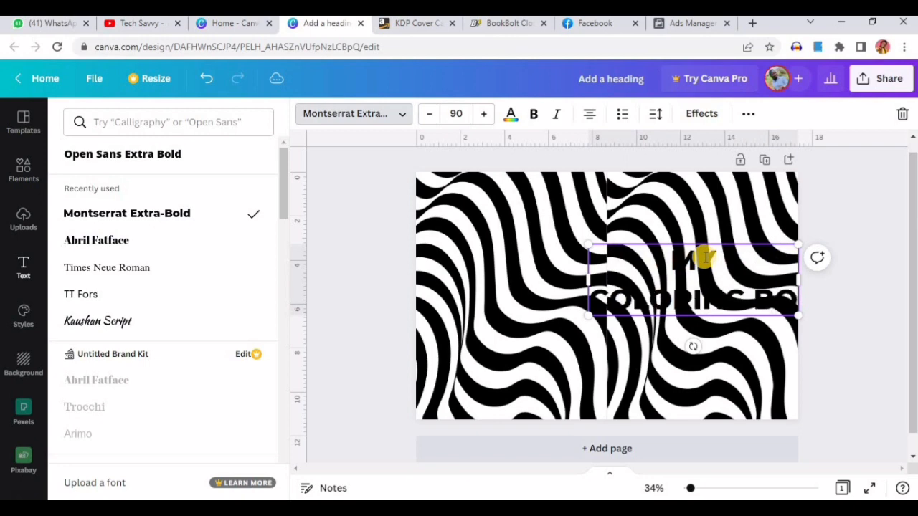
left_click(824, 320)
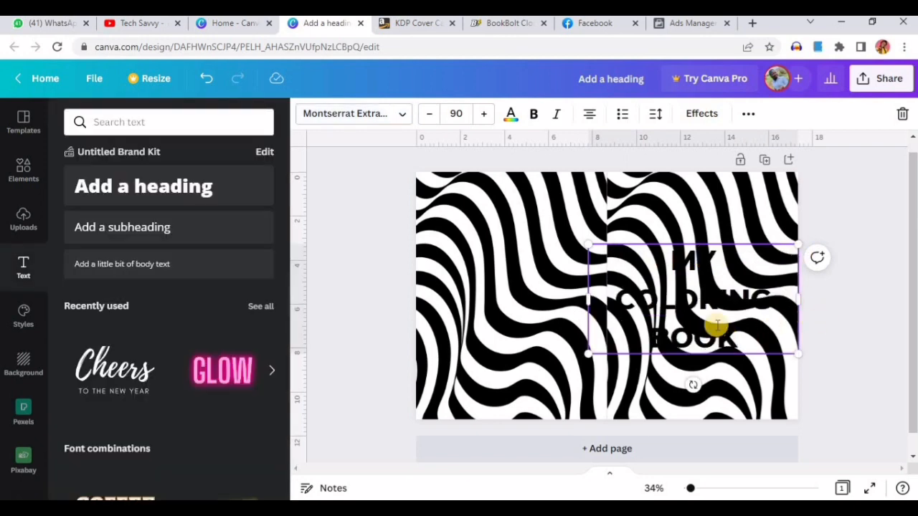
- Make the title bold and scale its text box down to font size 72.1
left_click(511, 116)
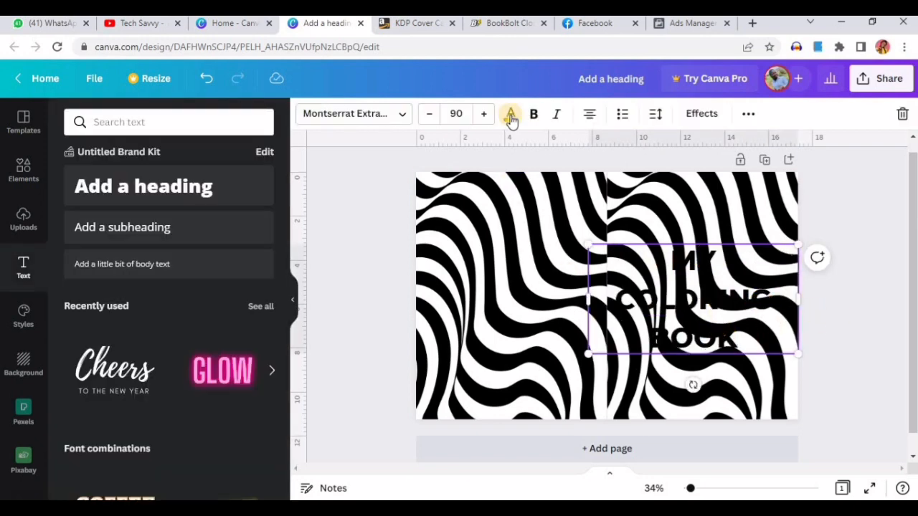
left_click(542, 116)
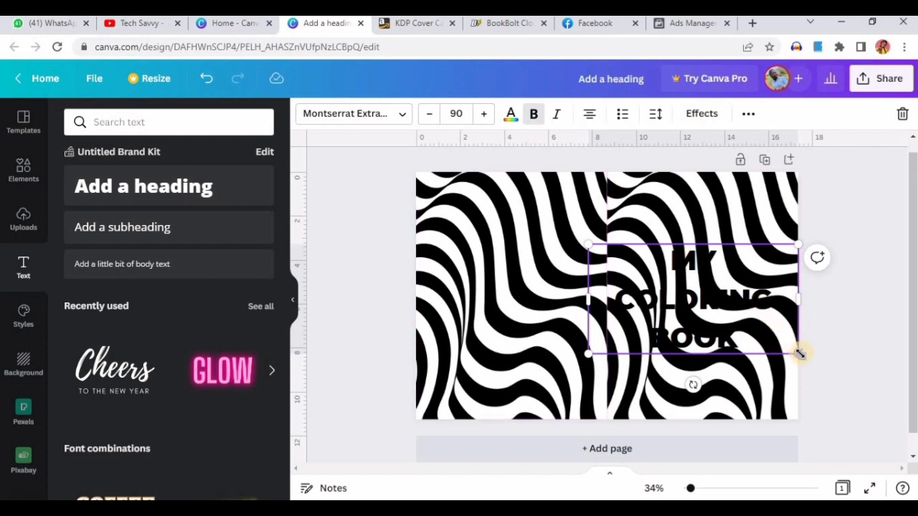
left_click_drag(800, 354, 757, 332)
- Reduce the title's line spacing to 1.17
left_click(655, 115)
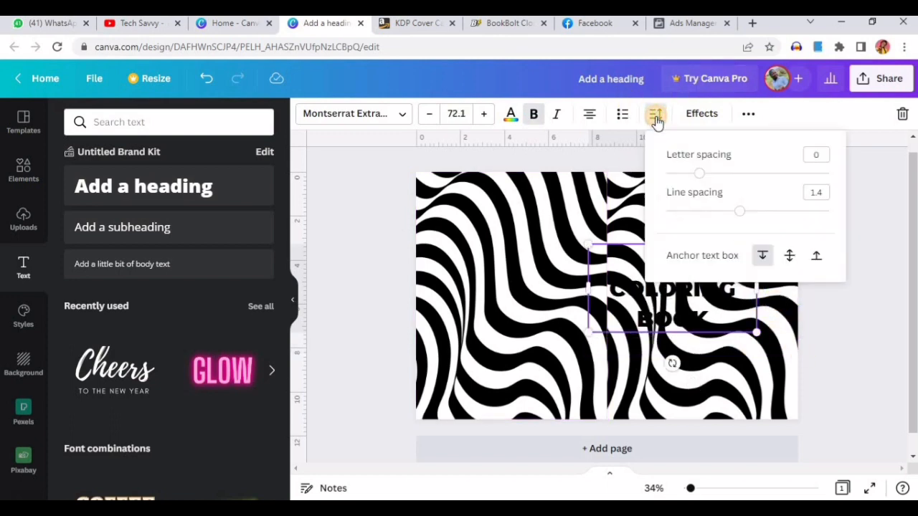
left_click(739, 214)
left_click_drag(732, 218, 722, 218)
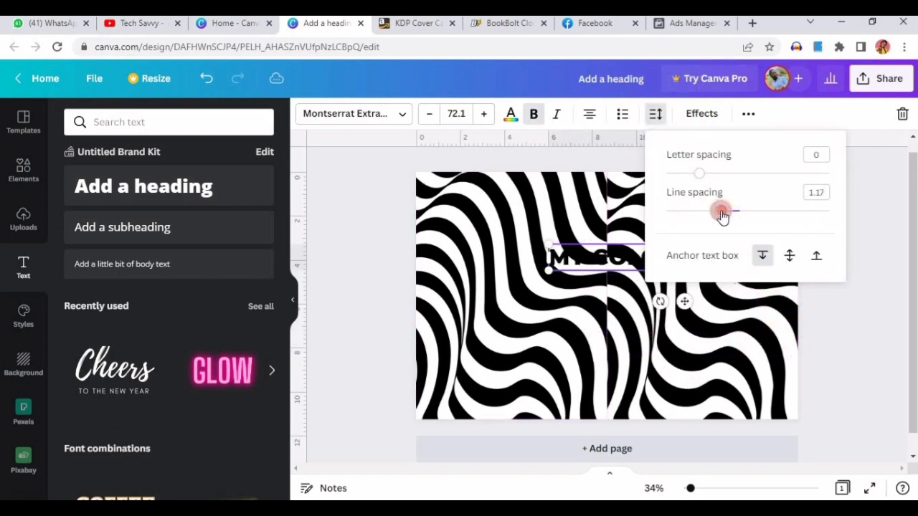
left_click(816, 347)
- Narrow the title's text box so the words wrap onto three lines, and center it on the front cover
left_click_drag(798, 256, 715, 265)
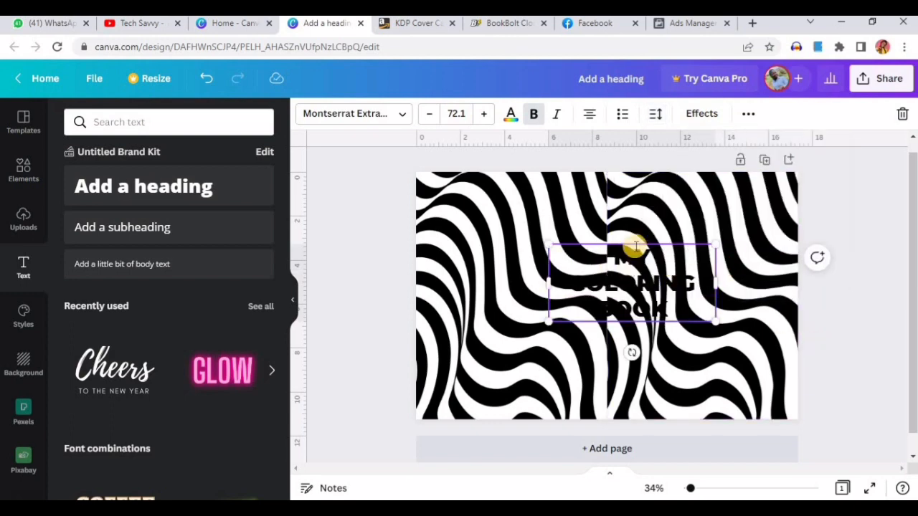
left_click_drag(643, 243, 714, 239)
left_click_drag(785, 279, 768, 281)
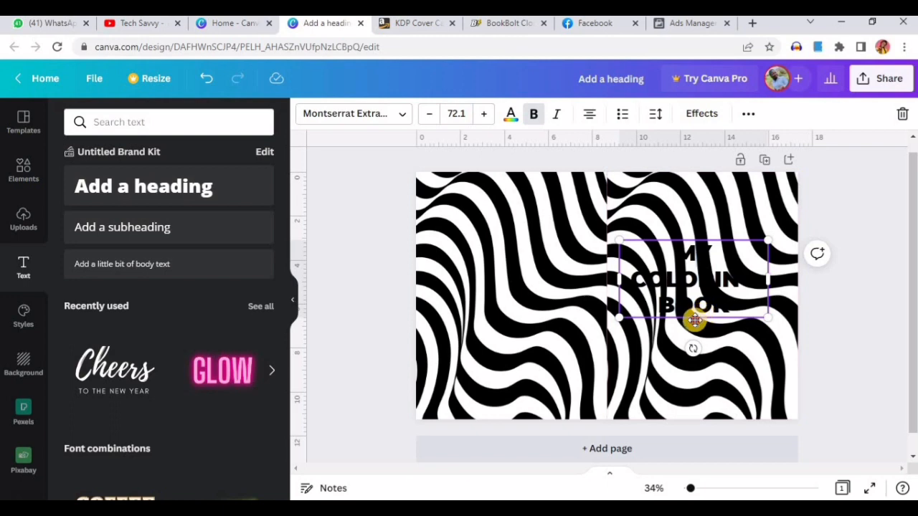
left_click_drag(694, 321, 706, 322)
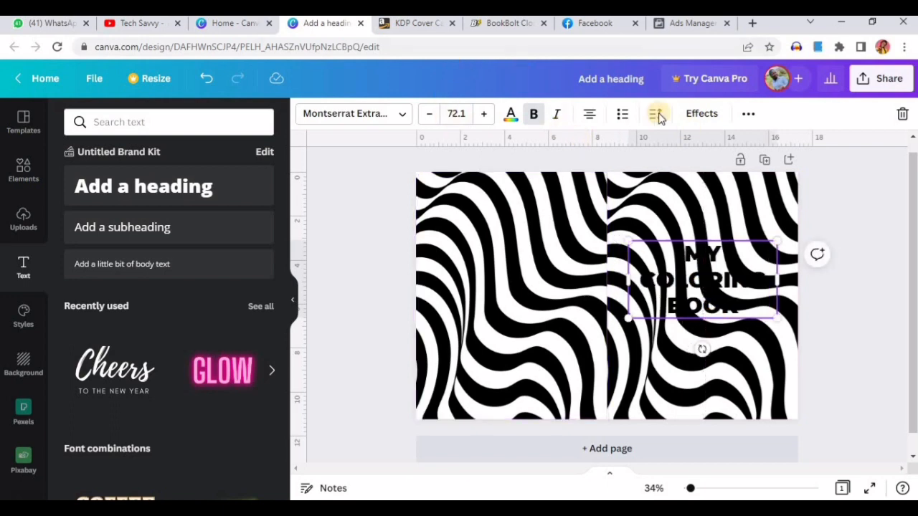
- Change the "MY COLORING BOOK" title's text color to white
left_click(511, 116)
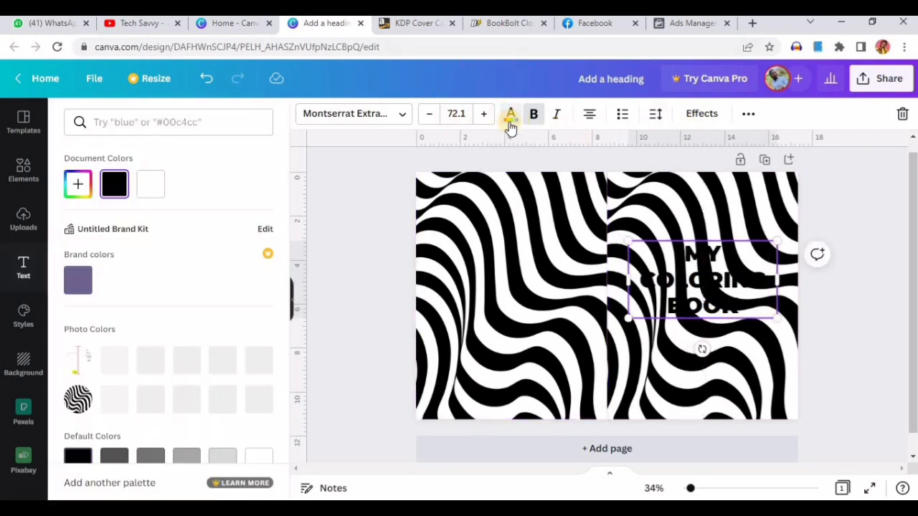
left_click(159, 187)
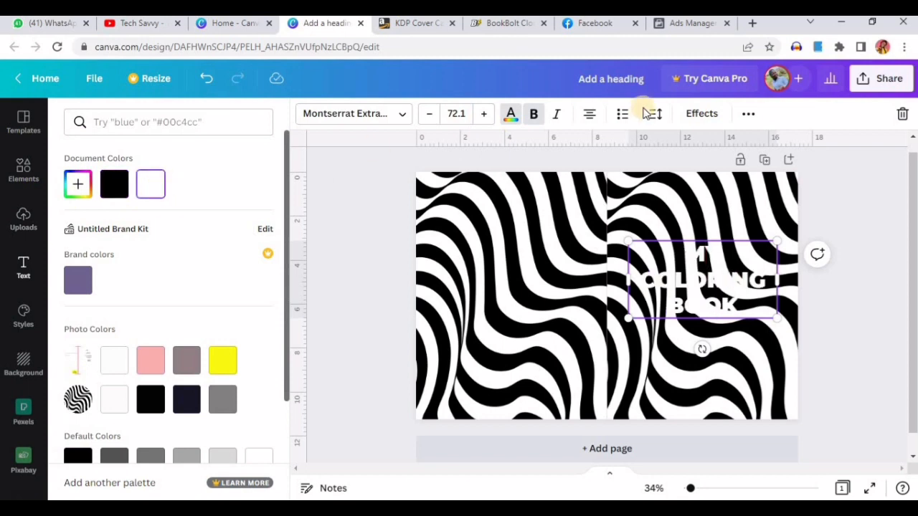
- Try the Hollow text effect on the title with a thickness of 77
left_click(697, 115)
left_click(109, 301)
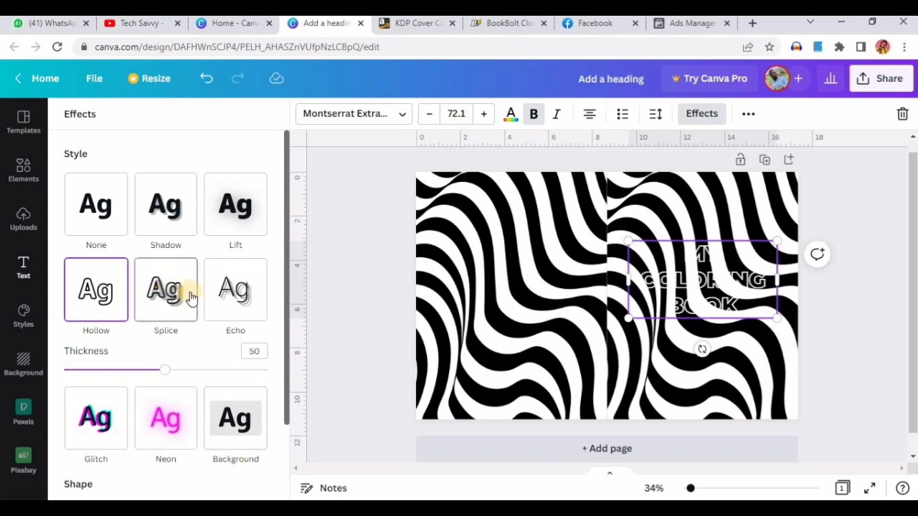
scroll(184, 294, "down", 2)
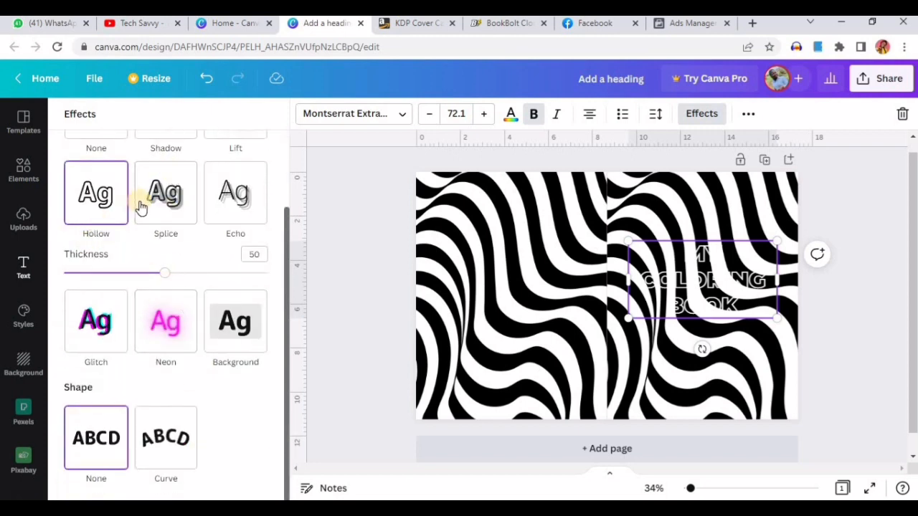
left_click_drag(167, 277, 213, 286)
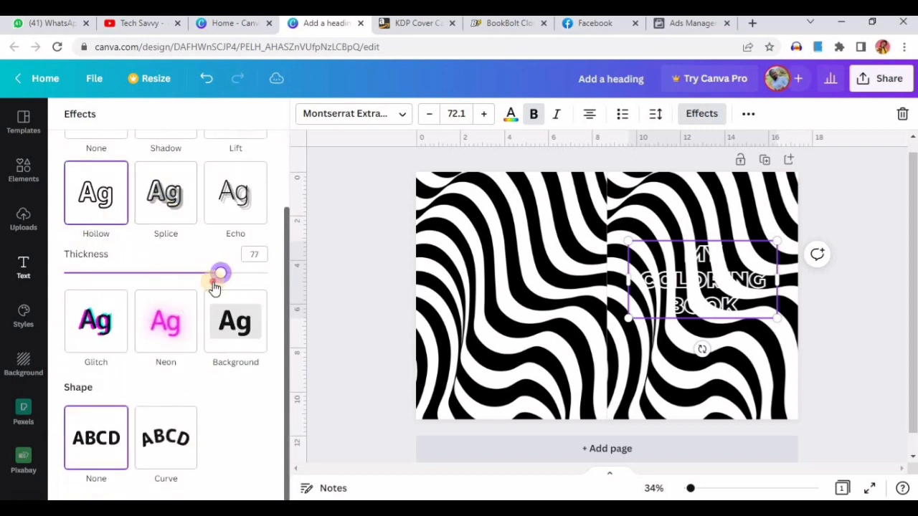
- Apply the Splice text effect to the title and set the effect color to white
left_click(163, 191)
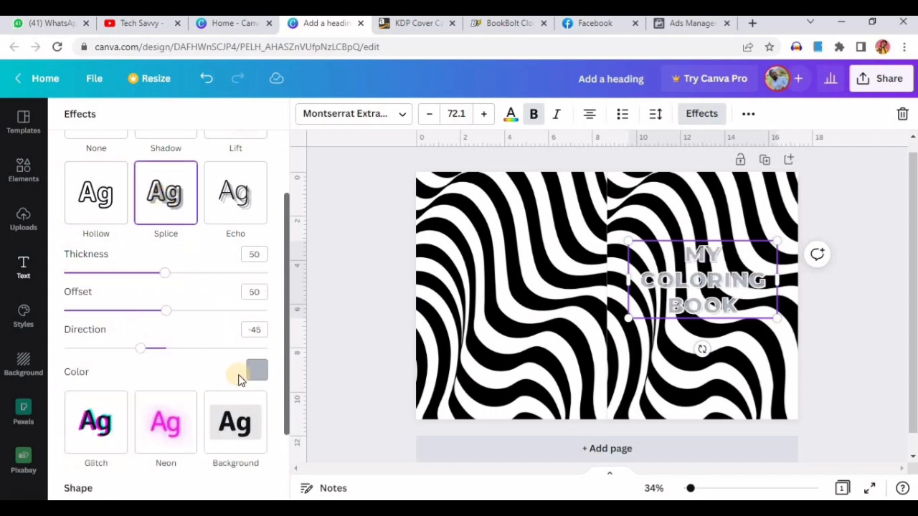
left_click(256, 369)
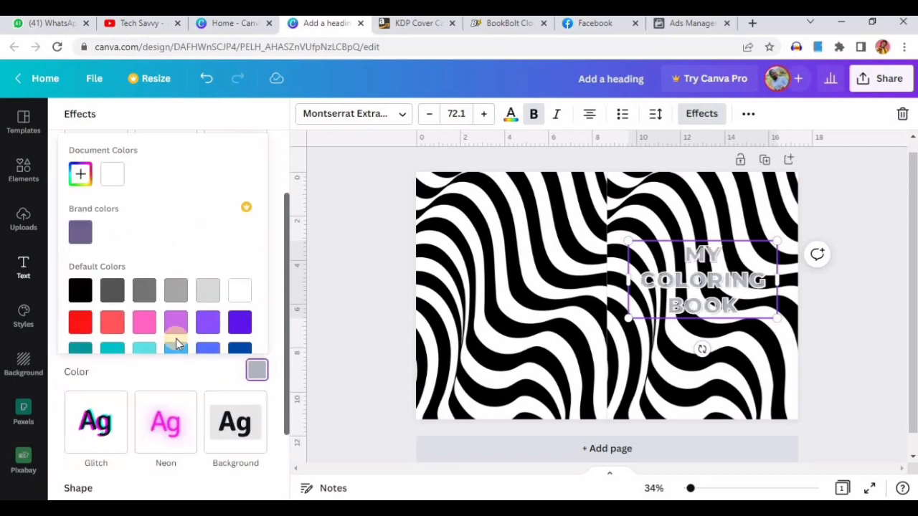
left_click(243, 294)
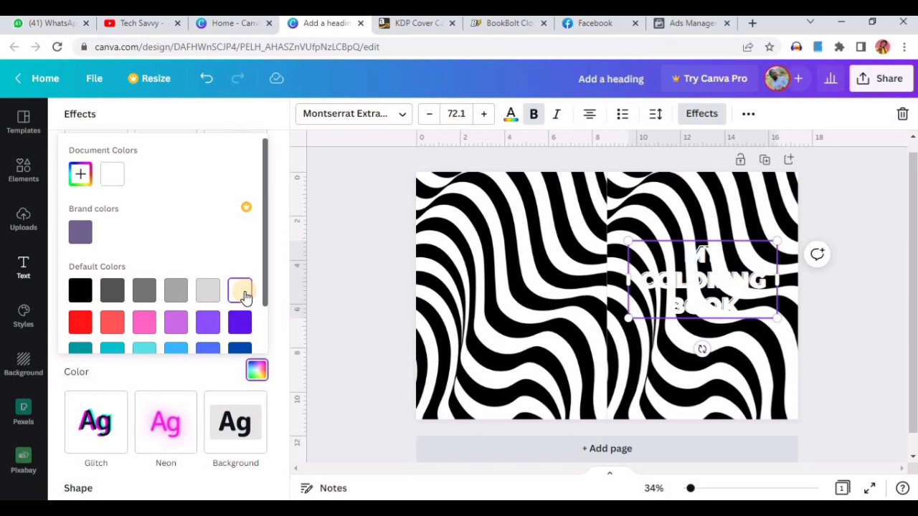
left_click(830, 319)
left_click(878, 310)
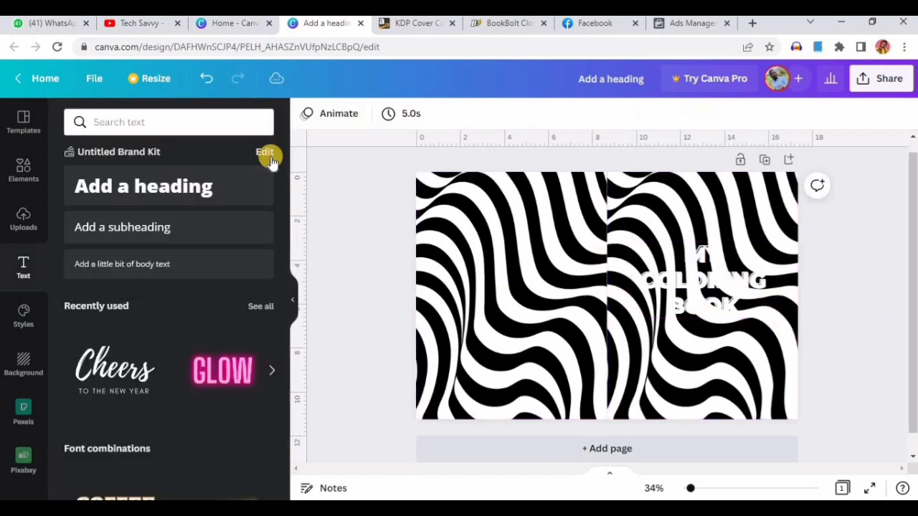
- Add a square shape and stretch it into a rectangle behind the title on the front cover
left_click(16, 180)
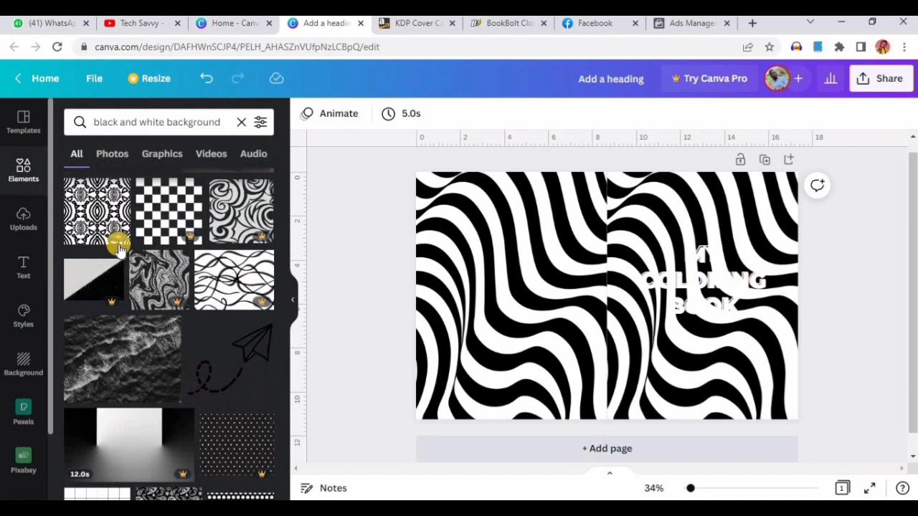
left_click(241, 120)
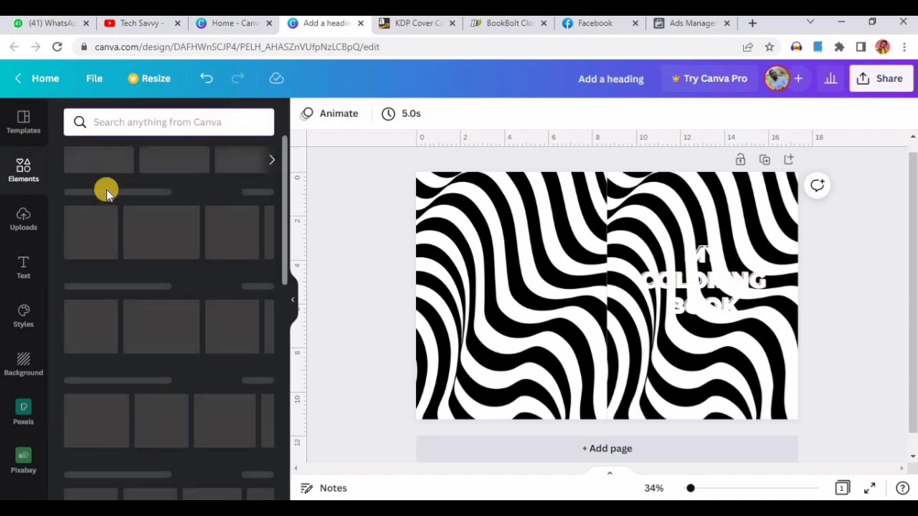
left_click(82, 315)
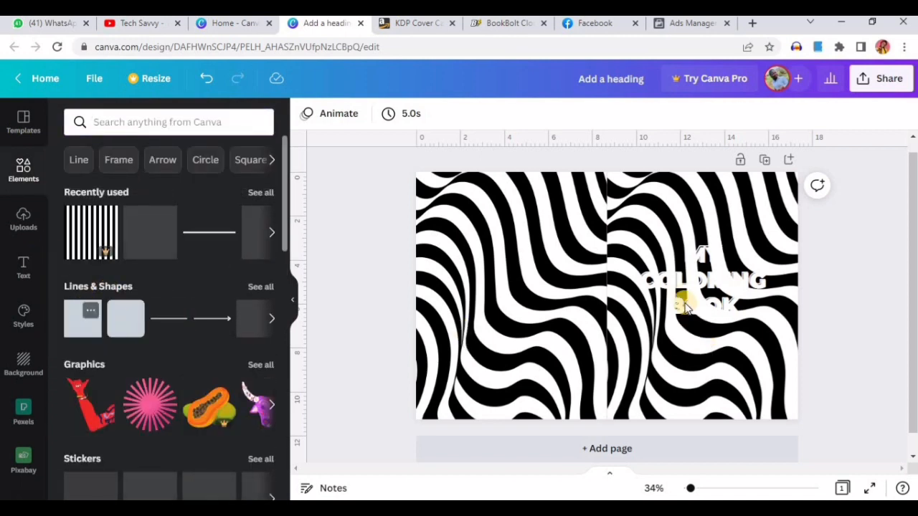
left_click_drag(647, 293, 755, 296)
left_click_drag(620, 309, 658, 292)
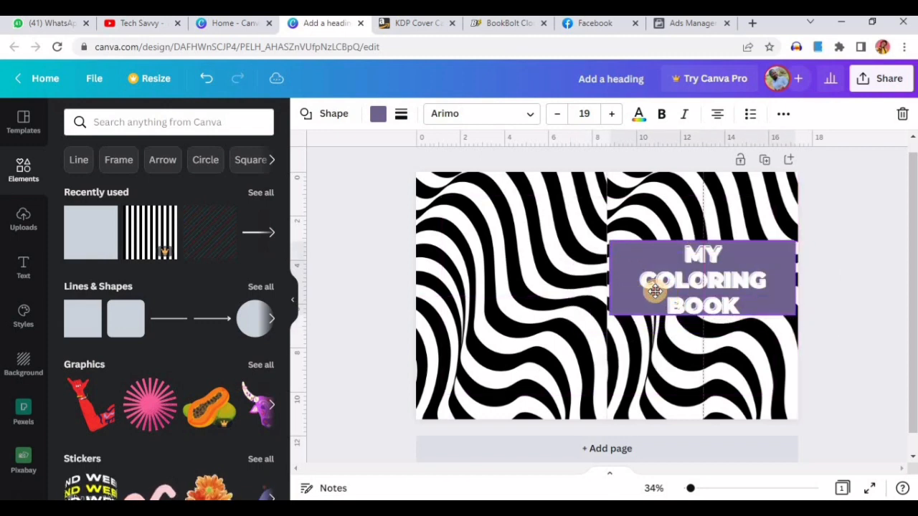
- Narrow the rectangle behind the title to about 6.7 by 3.4 and fill it with black
left_click_drag(793, 278, 782, 279)
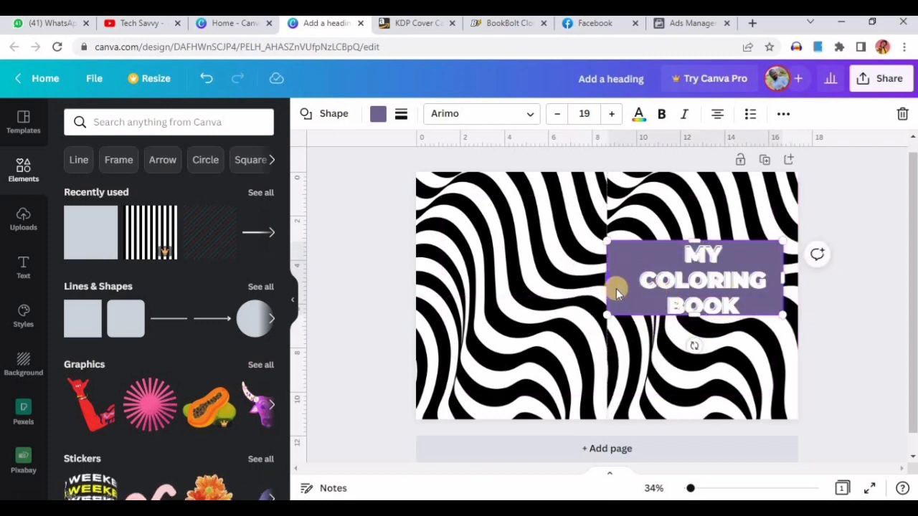
mouse_move(628, 290)
left_mouse_down()
mouse_move(614, 267)
mouse_move(624, 277)
left_mouse_up()
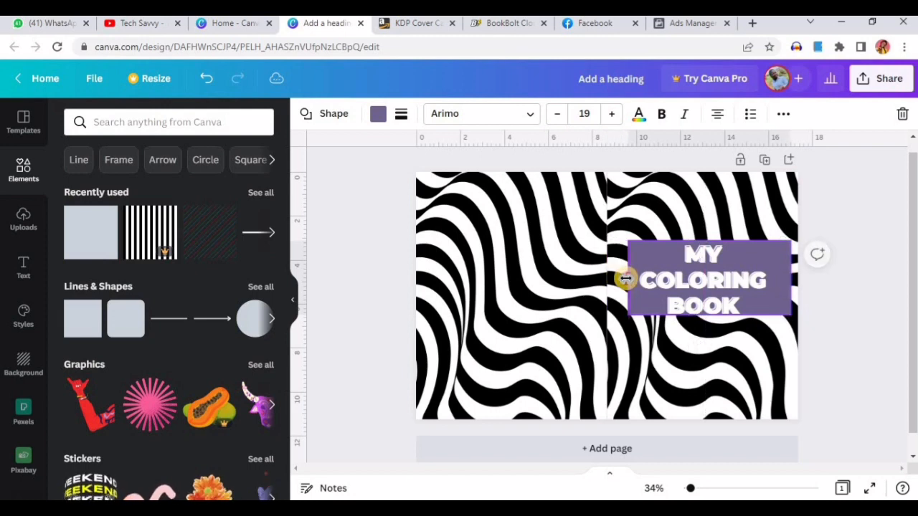
left_click_drag(786, 279, 778, 280)
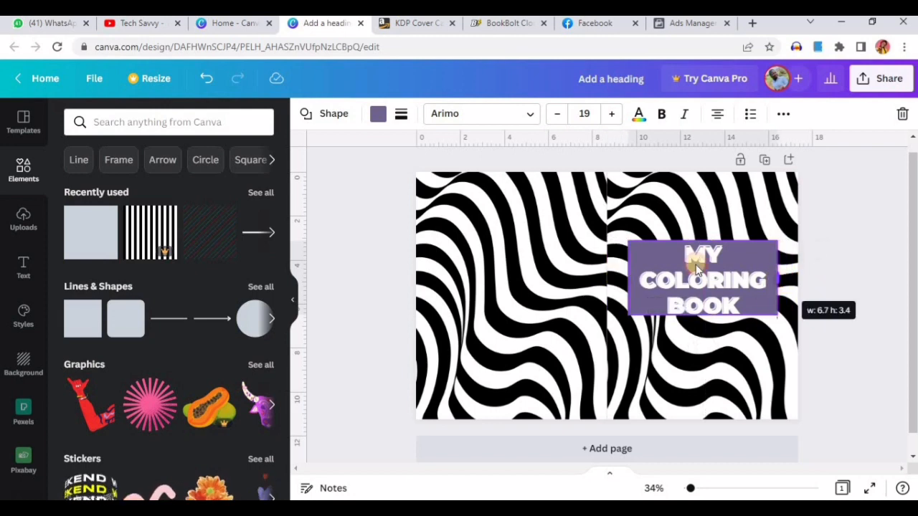
left_click(377, 116)
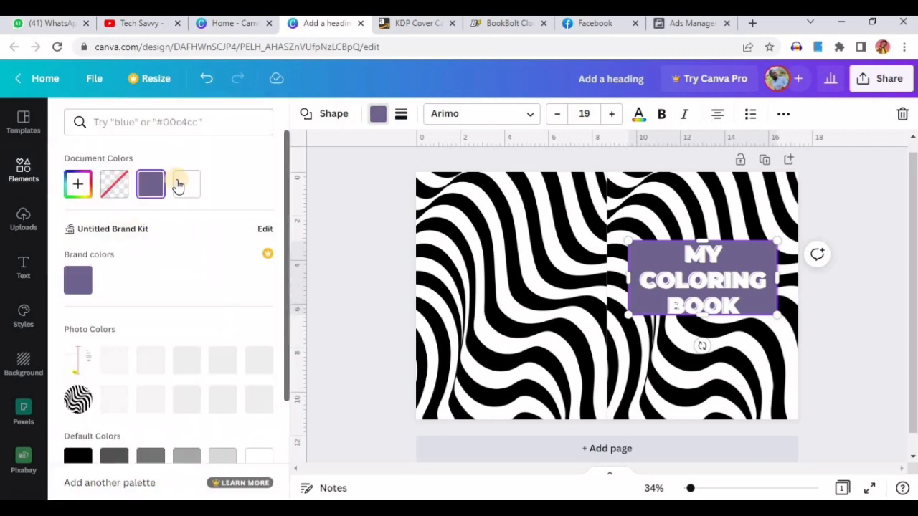
- Scale the title down to font size 65.1 and center it horizontally on the black rectangle
left_click(747, 265)
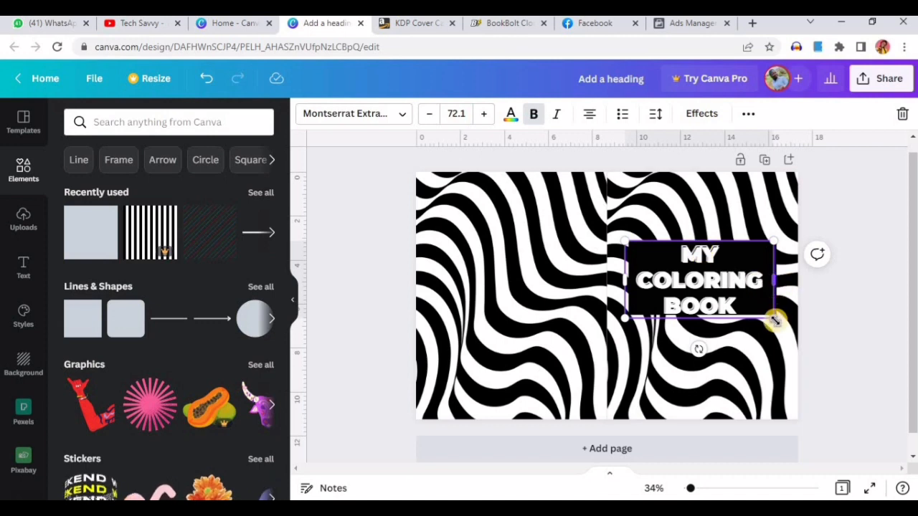
left_click_drag(769, 319, 759, 308)
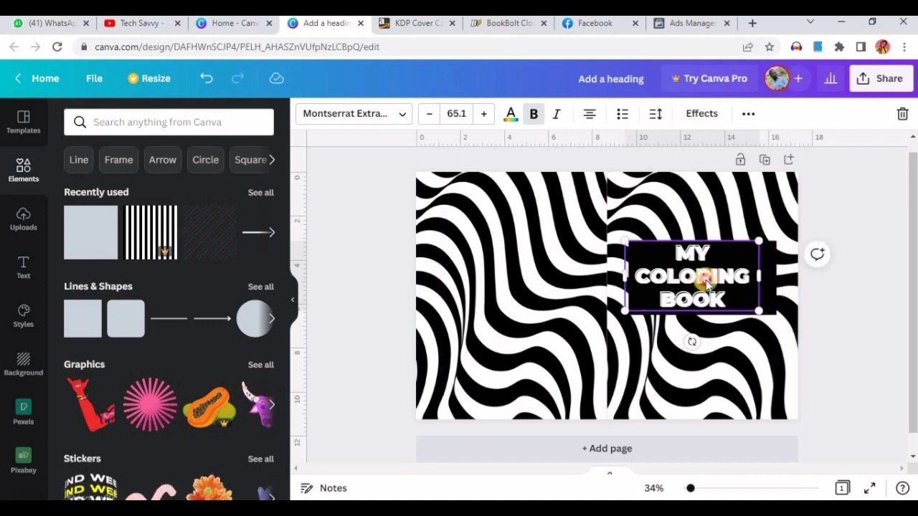
left_click_drag(703, 274, 705, 278)
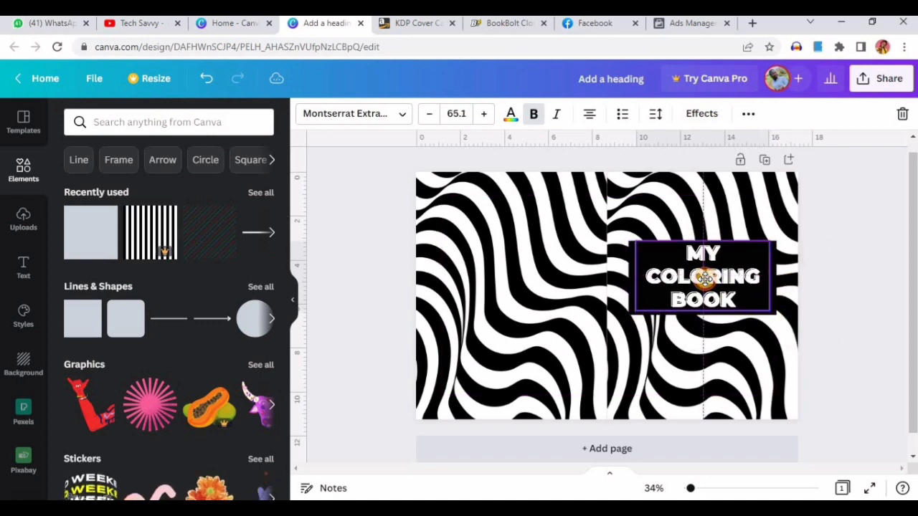
- Enlarge the black rectangle slightly and move it together with the title to the vertical middle of the front cover
key("ctrl+z")
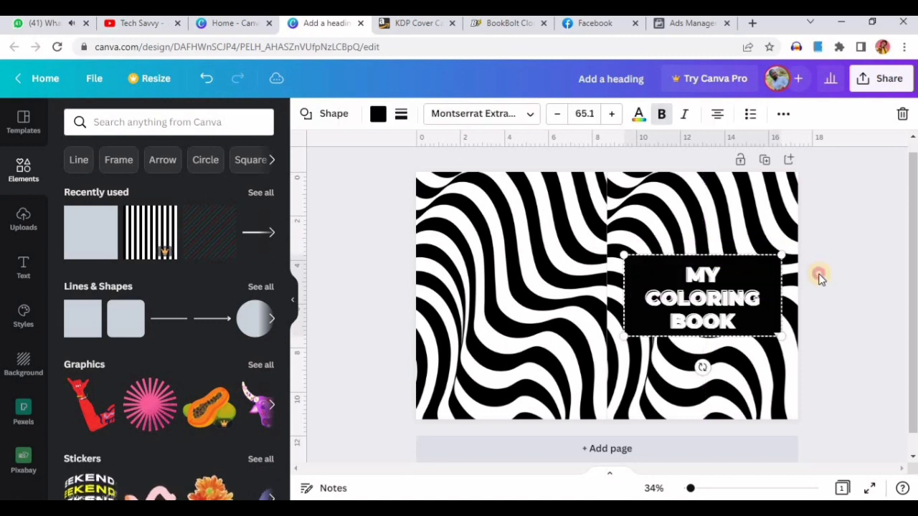
left_click(886, 266)
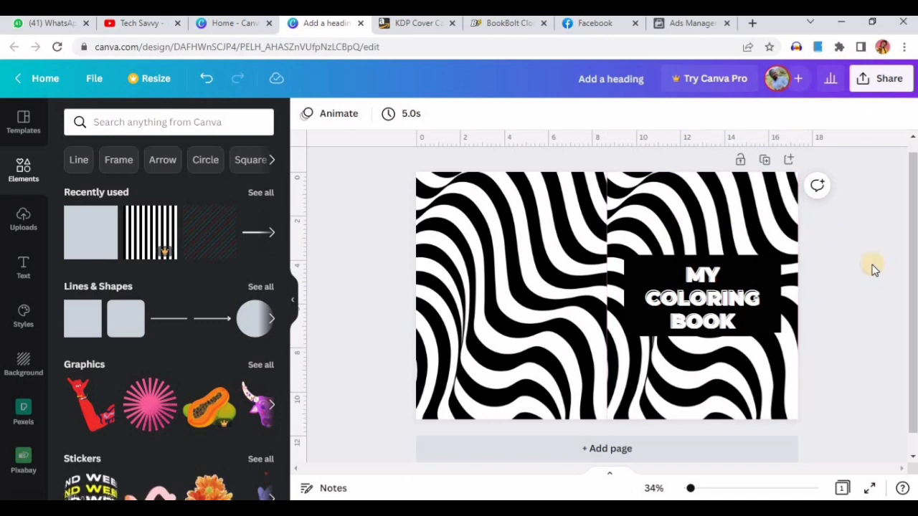
- Search the elements for "Gradient blur" and place the purple fading linear gradient on the back cover
left_click(483, 230)
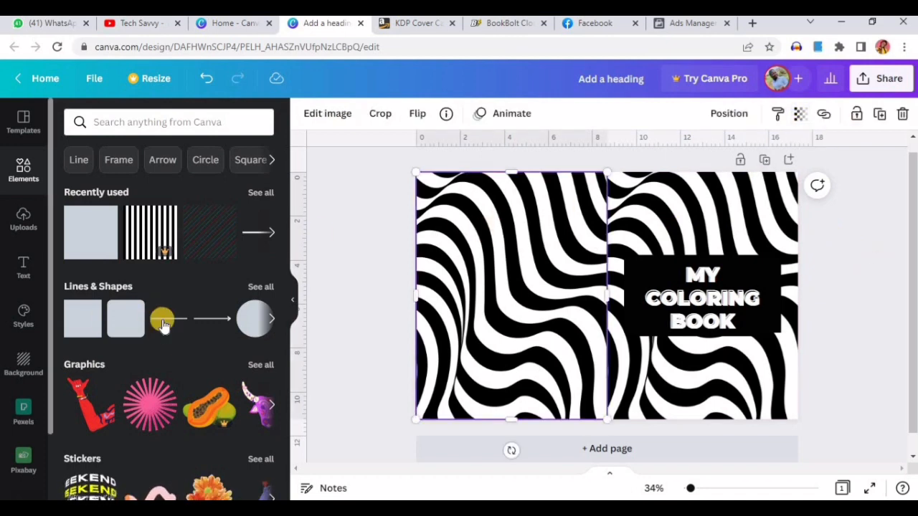
left_click(185, 124)
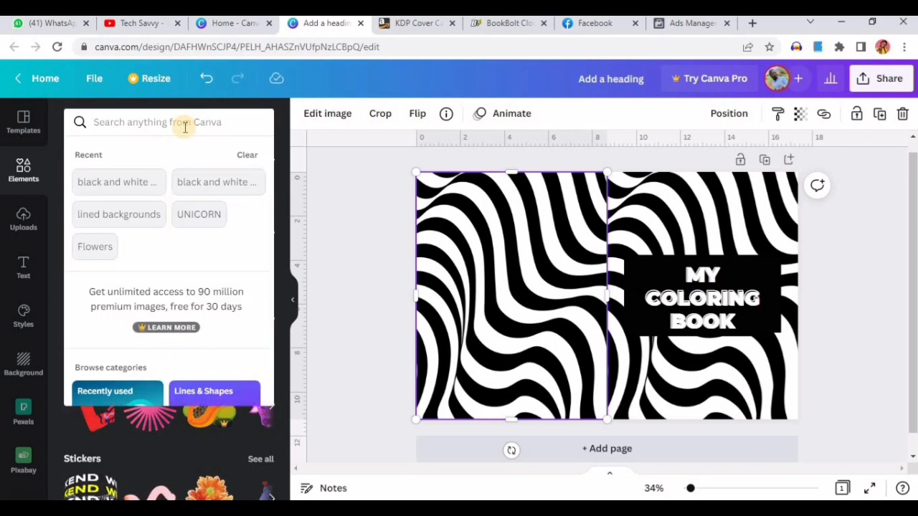
type("GRADIENT")
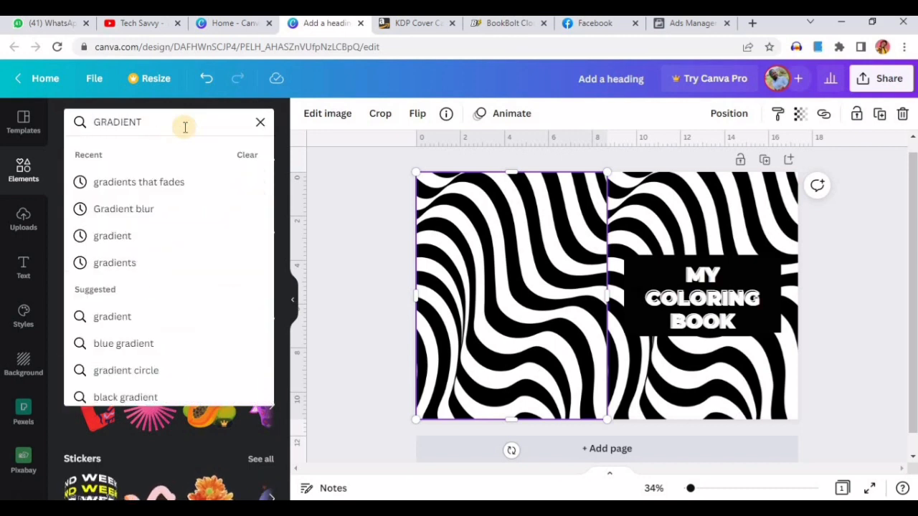
left_click(144, 208)
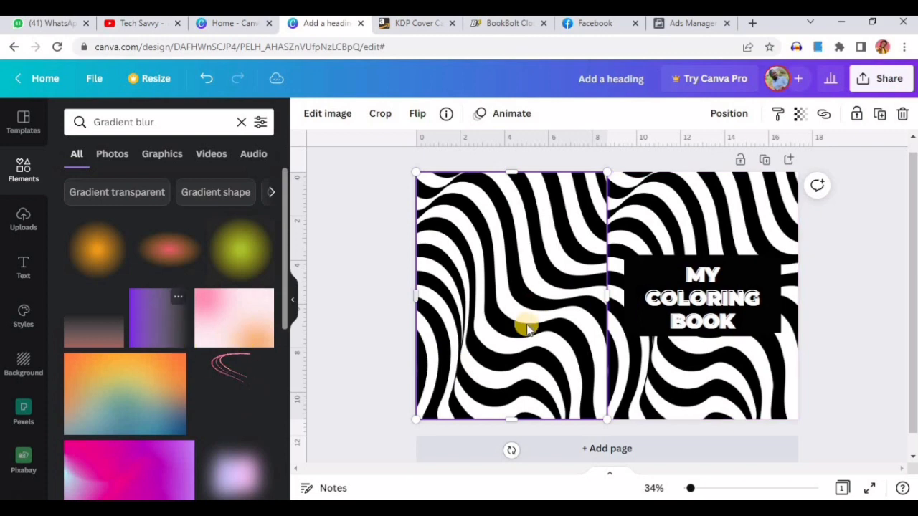
left_click(150, 327)
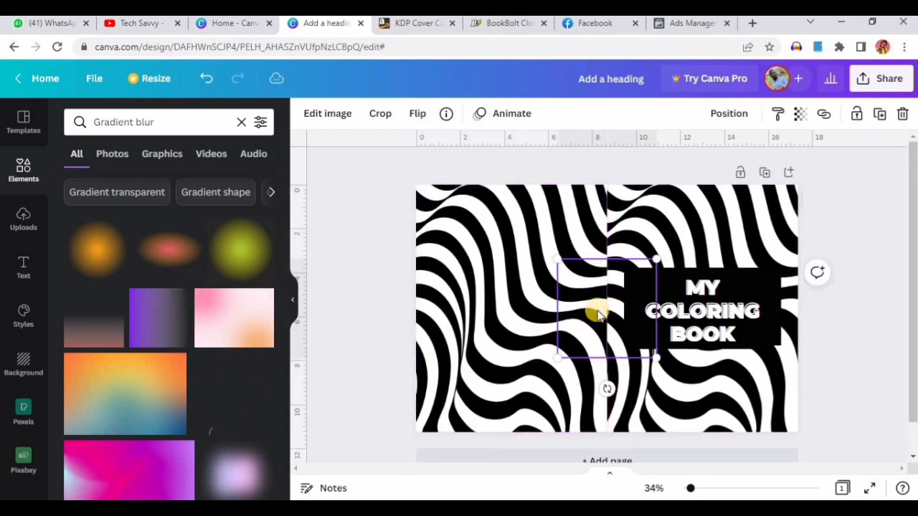
left_click_drag(549, 324, 473, 323)
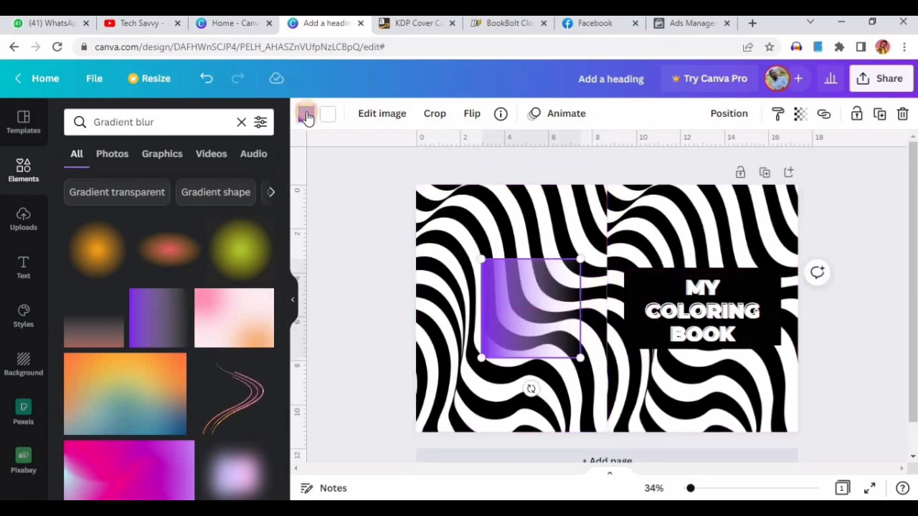
- Recolor the gradient black and rotate it a quarter turn so its dark edge faces down
left_click(306, 115)
left_click(118, 195)
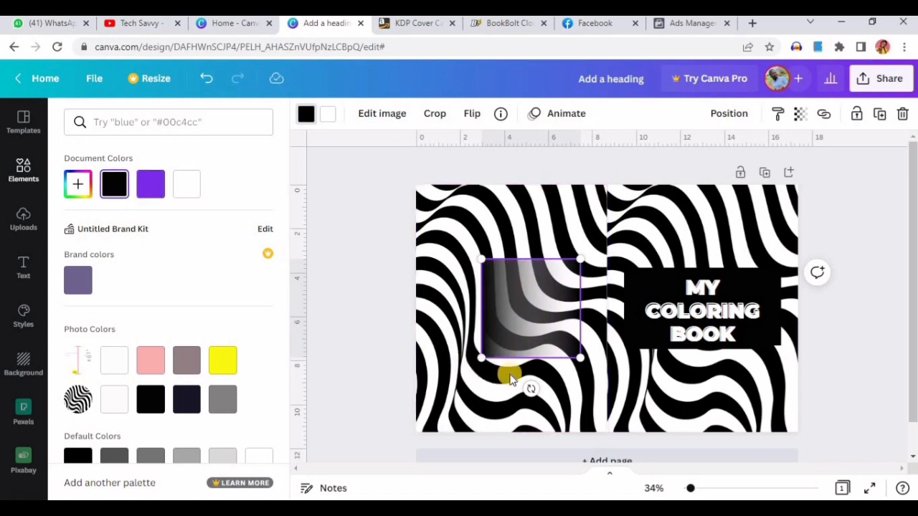
left_click_drag(601, 385, 629, 309)
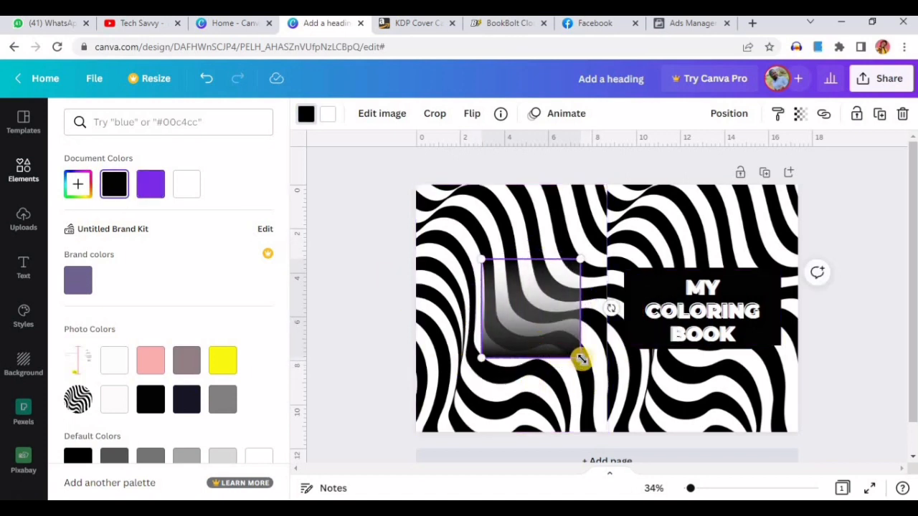
- Enlarge the gradient to about 8.9 by 8.9 and fit it over the lower part of the back cover
left_click_drag(580, 357, 692, 462)
left_click_drag(606, 382, 570, 352)
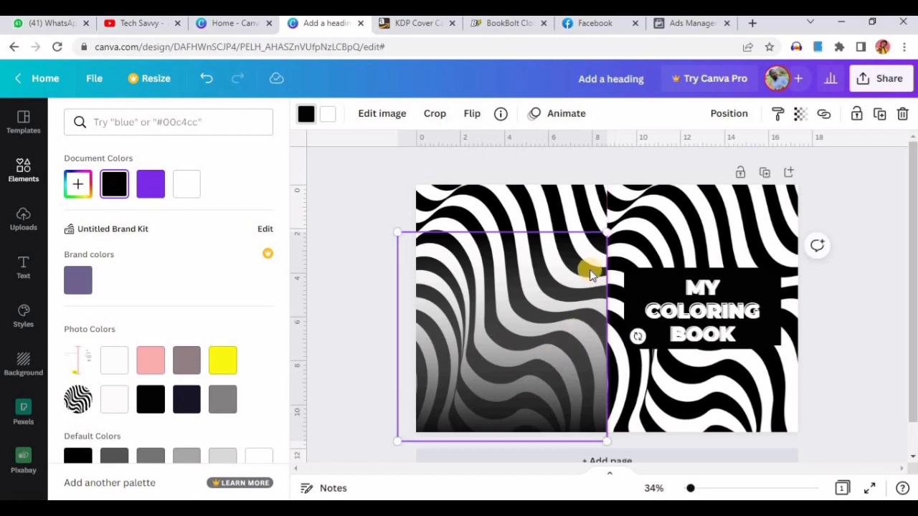
left_click(873, 324)
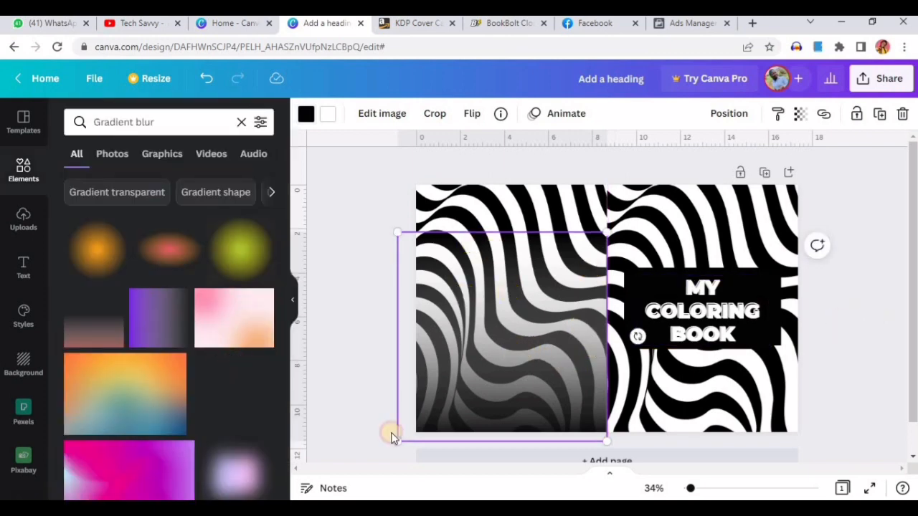
left_click_drag(412, 428, 417, 423)
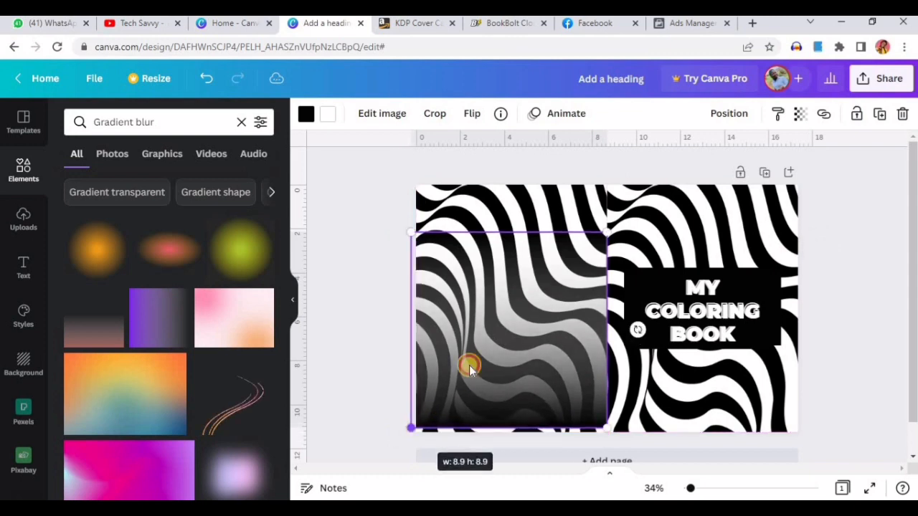
left_click_drag(468, 365, 472, 374)
left_click(378, 219)
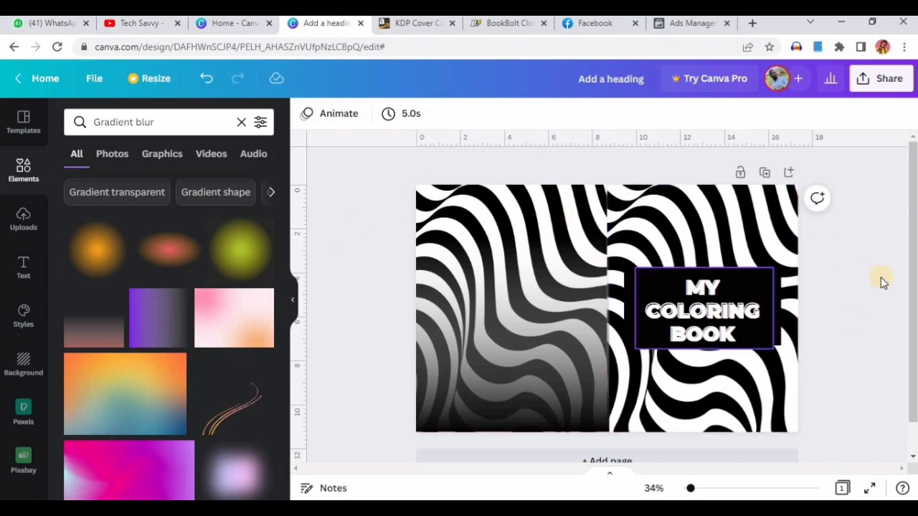
- Nudge the title up slightly to center it vertically within the black rectangle
left_click(707, 321)
left_click_drag(707, 312, 706, 312)
left_click(846, 302)
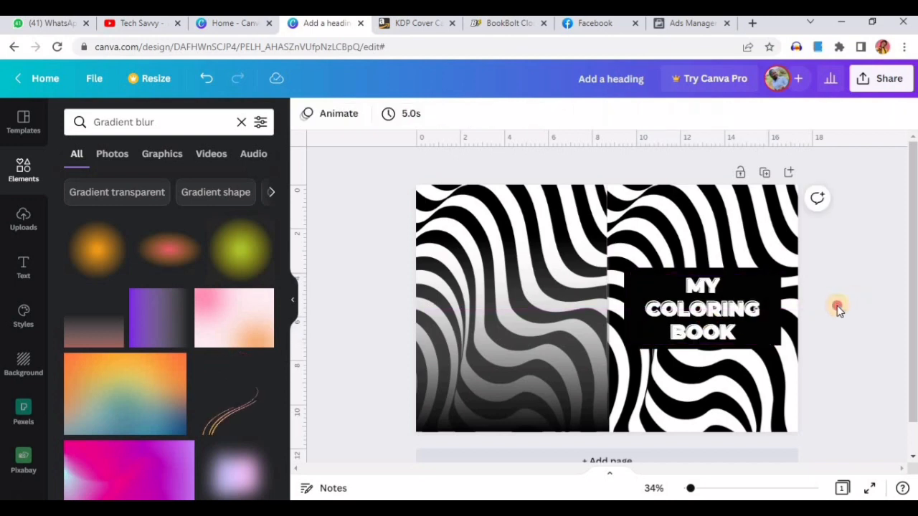
left_click(640, 346)
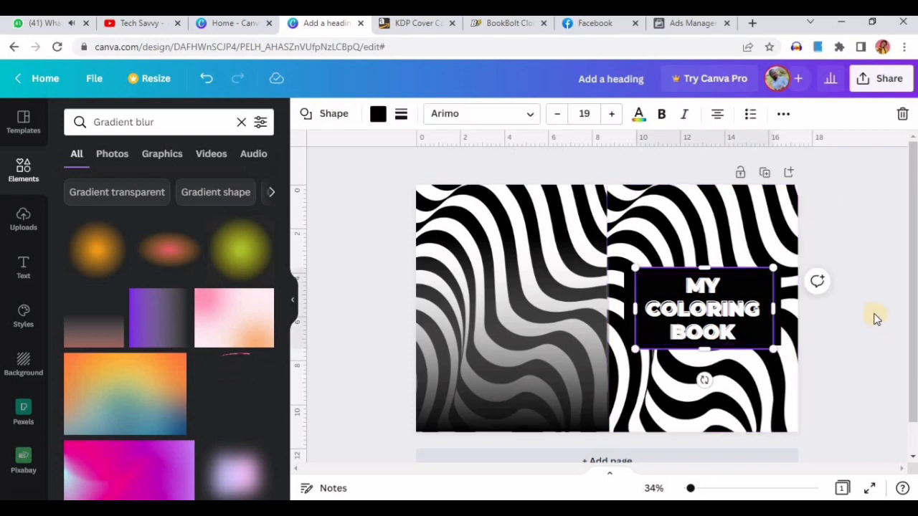
left_click(875, 316)
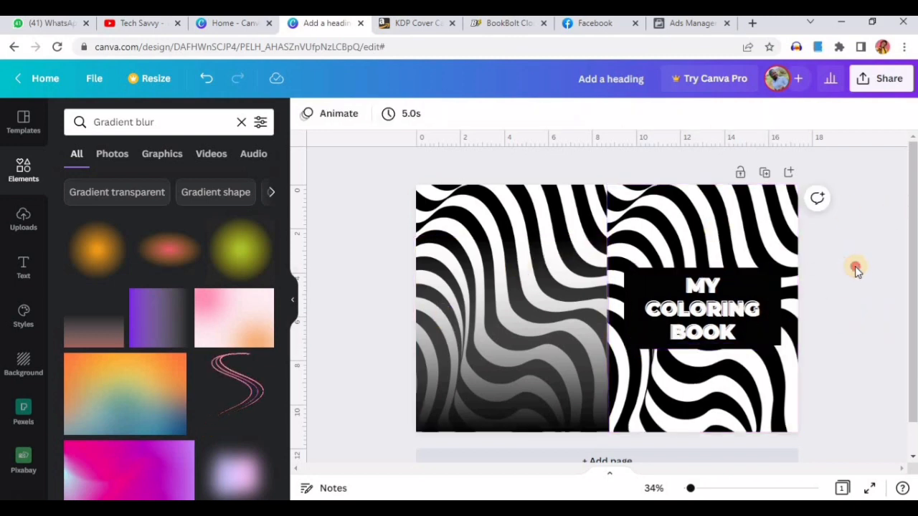
left_click(647, 190)
- Download the finished cover design as a PDF Print file
left_click(877, 78)
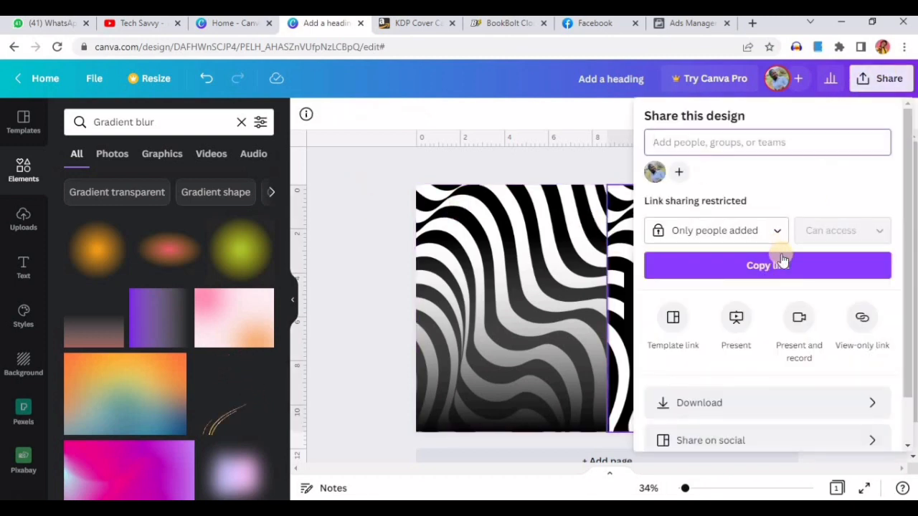
left_click(750, 402)
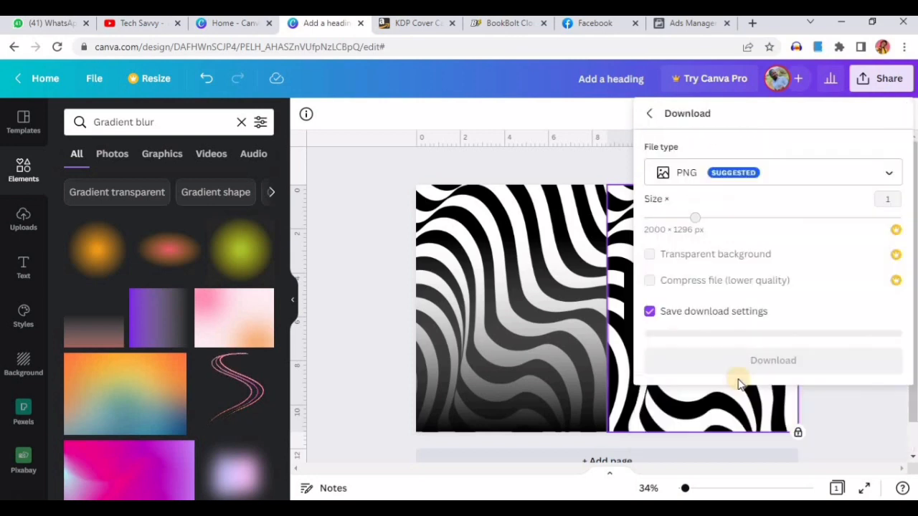
left_click(790, 173)
left_click(725, 263)
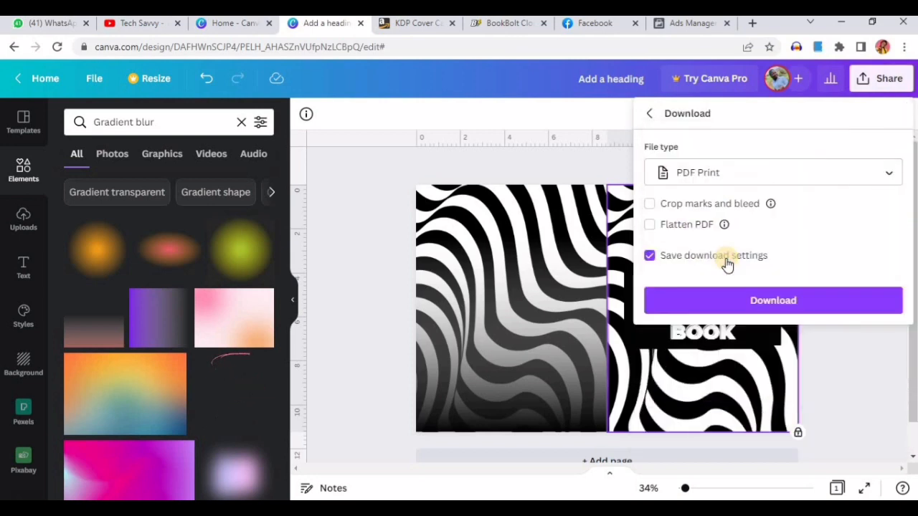
left_click(732, 299)
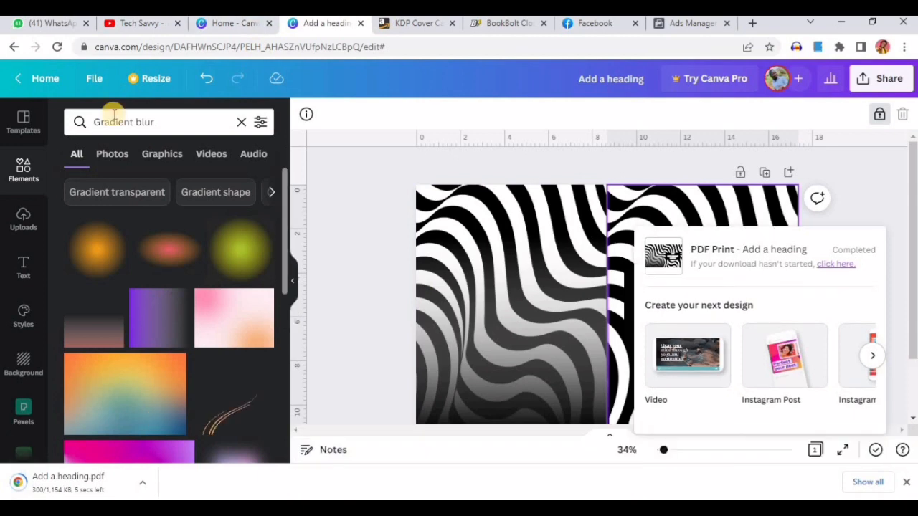
- Return to the Canva home page and create a new custom-size design of 8.5 × 11 in
left_click(219, 23)
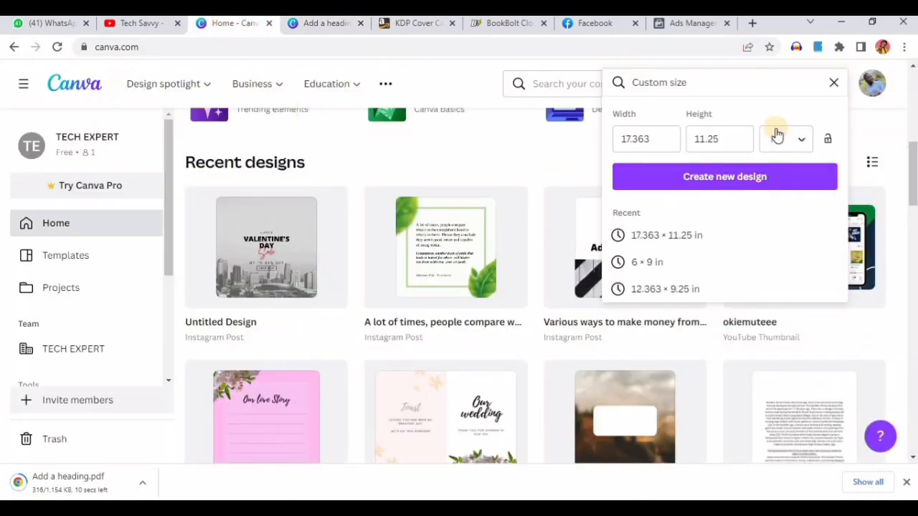
left_click(651, 139)
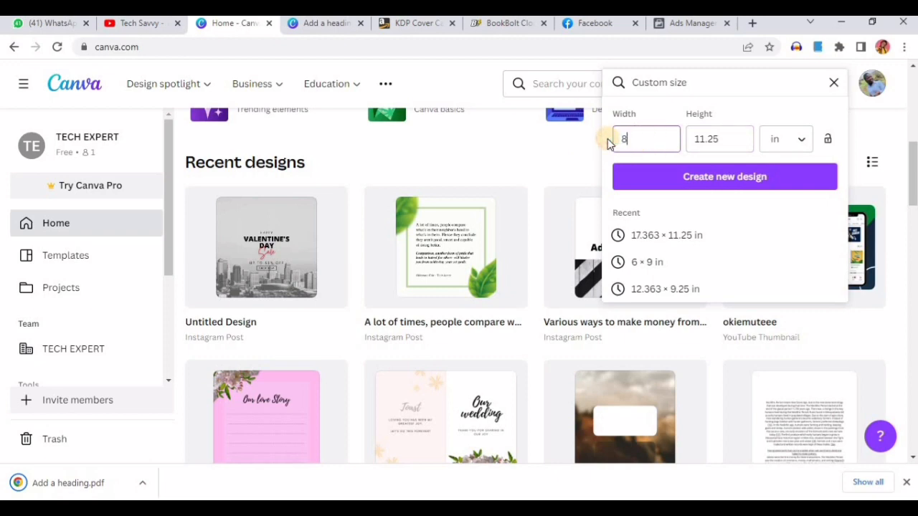
double_click(691, 140)
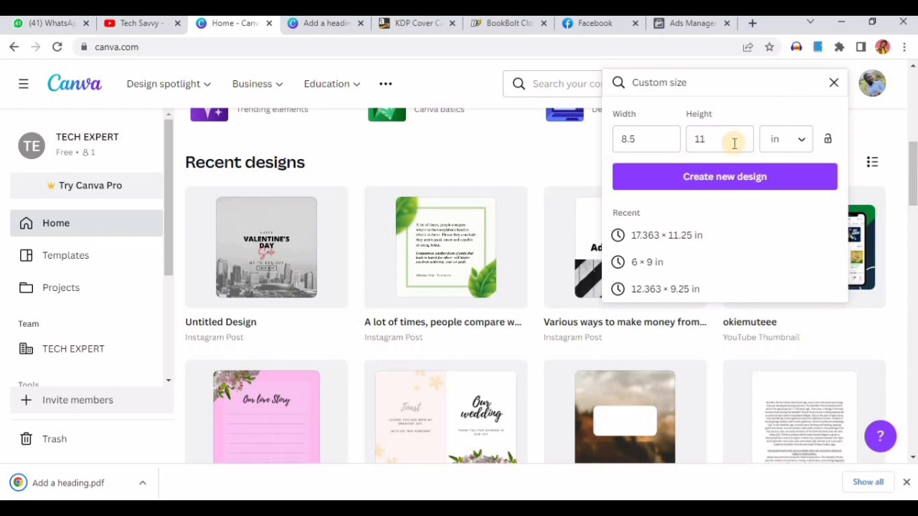
left_click(743, 179)
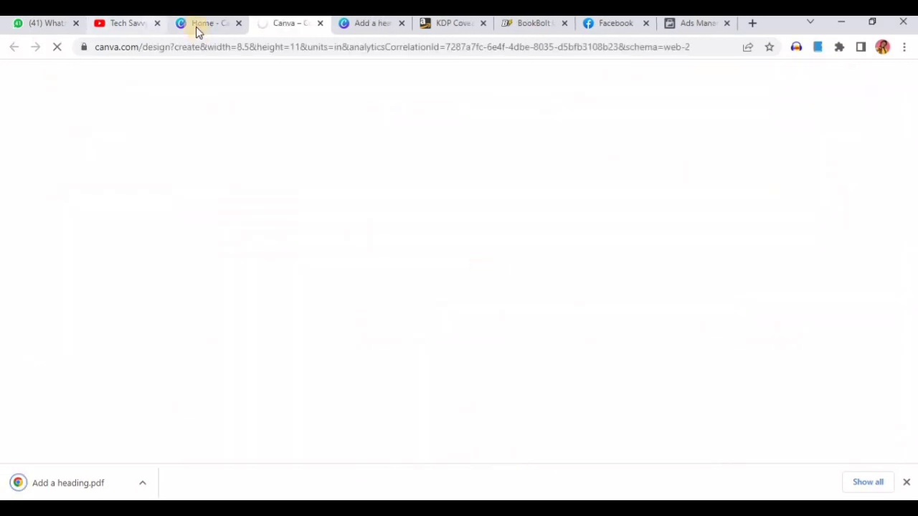
left_click(196, 25)
left_click(286, 23)
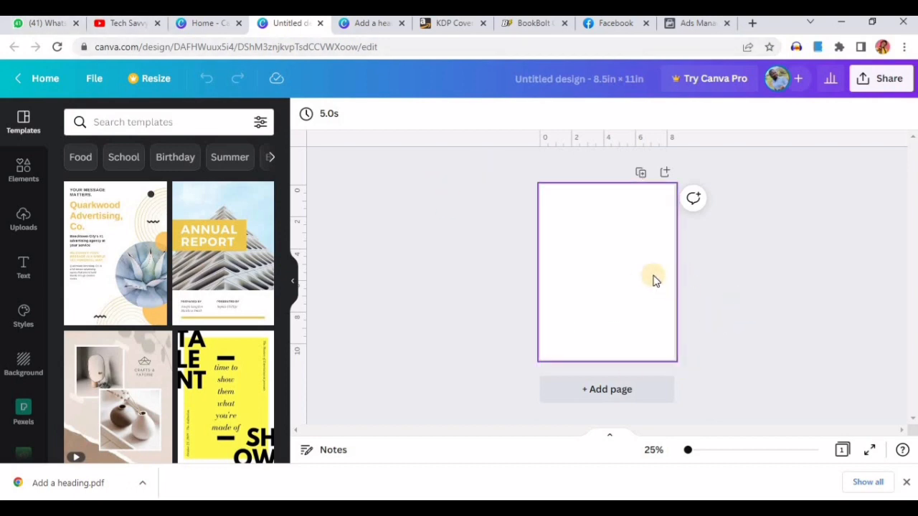
- Add a straight black line near the top of the blank page and stretch it across most of the page width
scroll(653, 279, "up", 1)
scroll(717, 279, "up", 1)
scroll(790, 300, "up", 1)
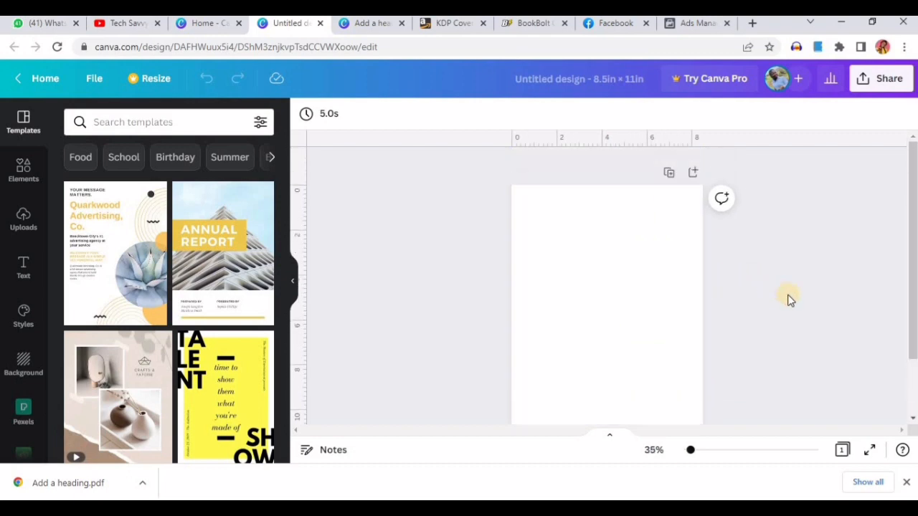
scroll(766, 304, "down", 1)
scroll(694, 306, "up", 1)
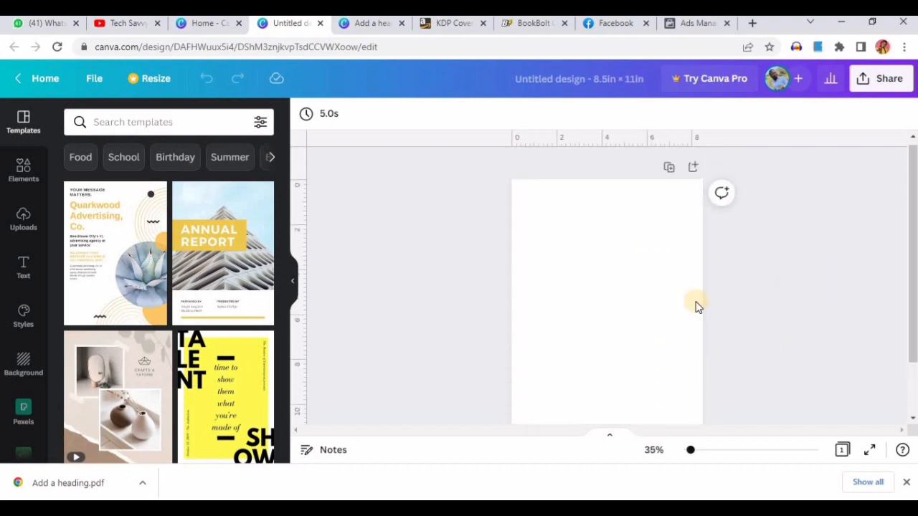
left_click(23, 172)
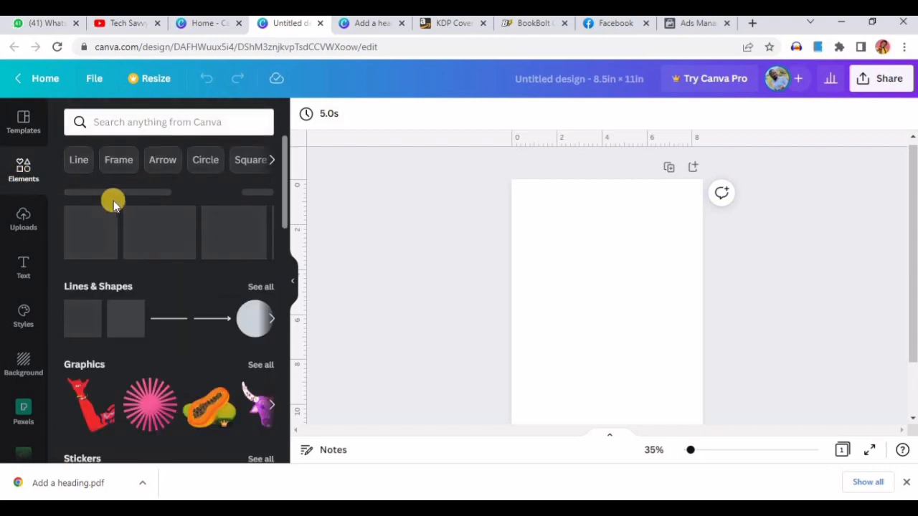
left_click_drag(506, 301, 571, 259)
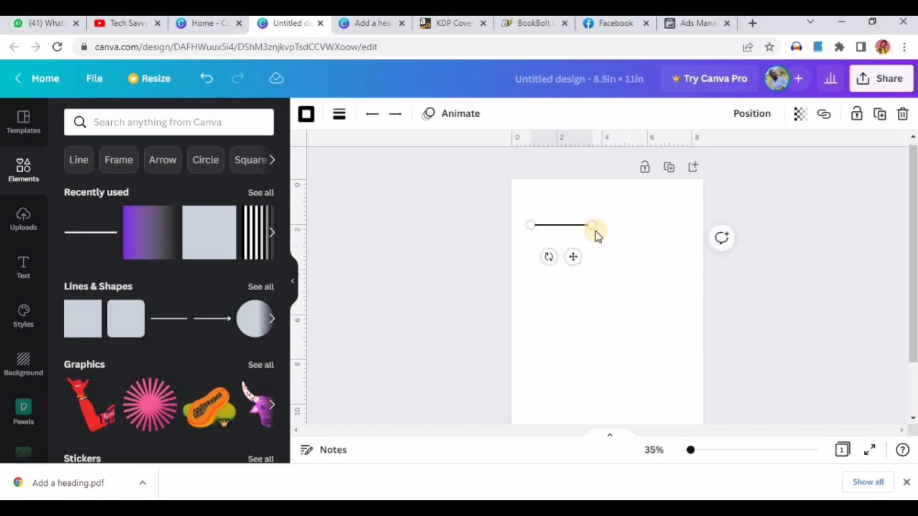
left_click_drag(615, 229, 673, 223)
left_click_drag(679, 223, 680, 225)
- Change the line to the dotted style and set its line weight to 3
left_click(344, 114)
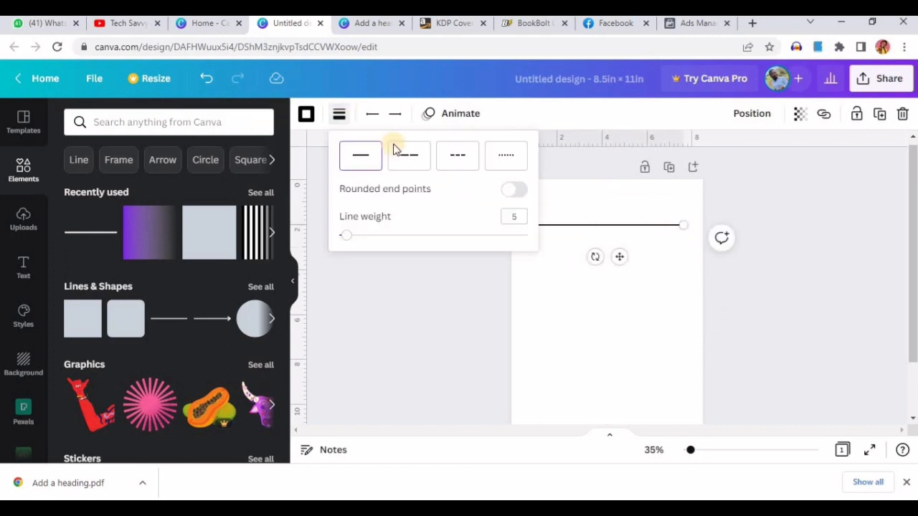
left_click(517, 156)
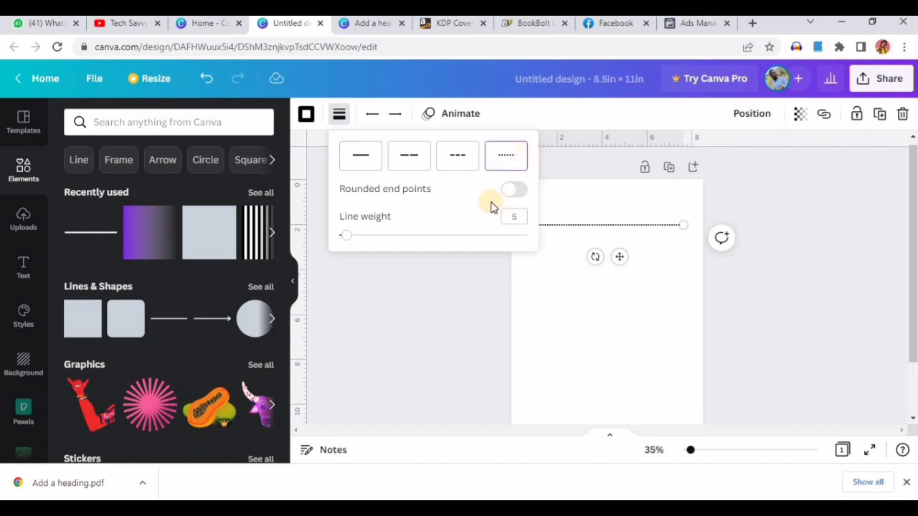
left_click(514, 218)
type("3")
key("Return")
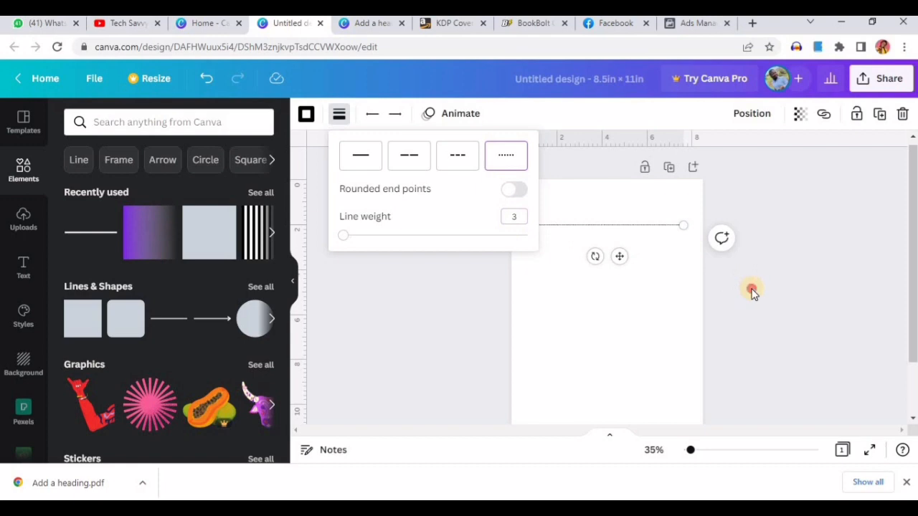
left_click(751, 292)
- Set the dotted line's transparency to 68
left_click(306, 116)
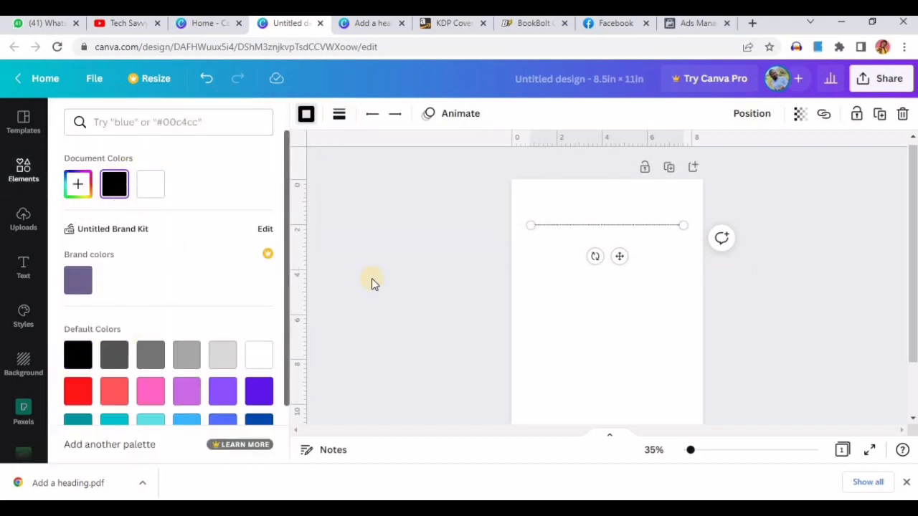
left_click(829, 107)
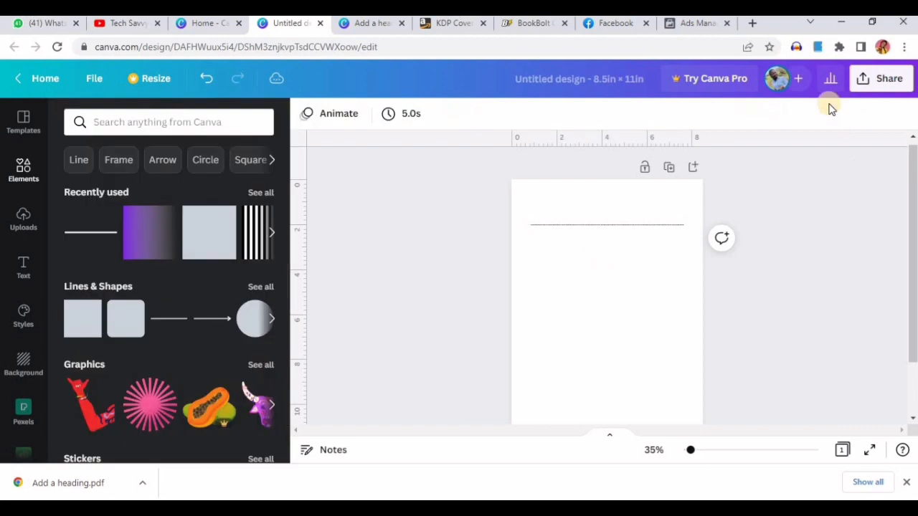
left_click(609, 226)
left_click(799, 116)
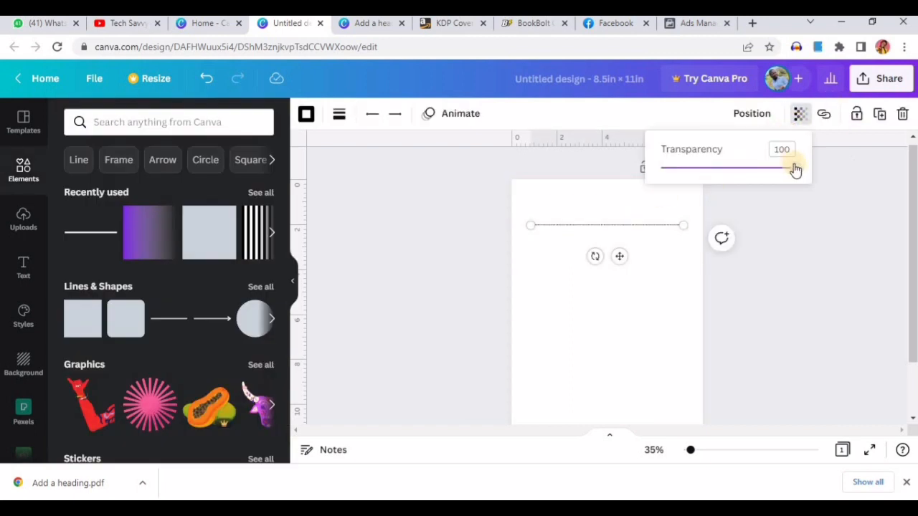
left_click_drag(795, 169, 751, 171)
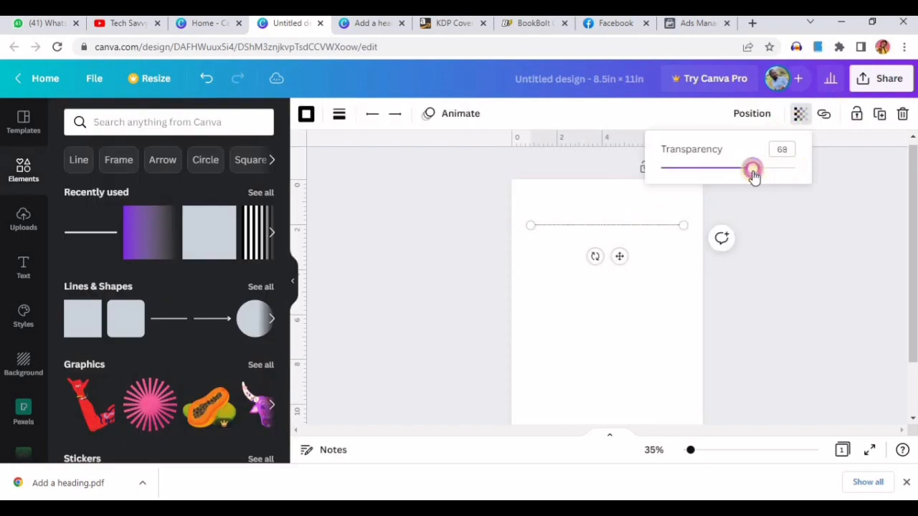
left_click(693, 265)
- Move the dotted line slightly lower and duplicate it down the page to make six evenly spaced lines
left_click_drag(612, 226, 632, 243)
left_click_drag(621, 283, 622, 301)
key("ctrl+d")
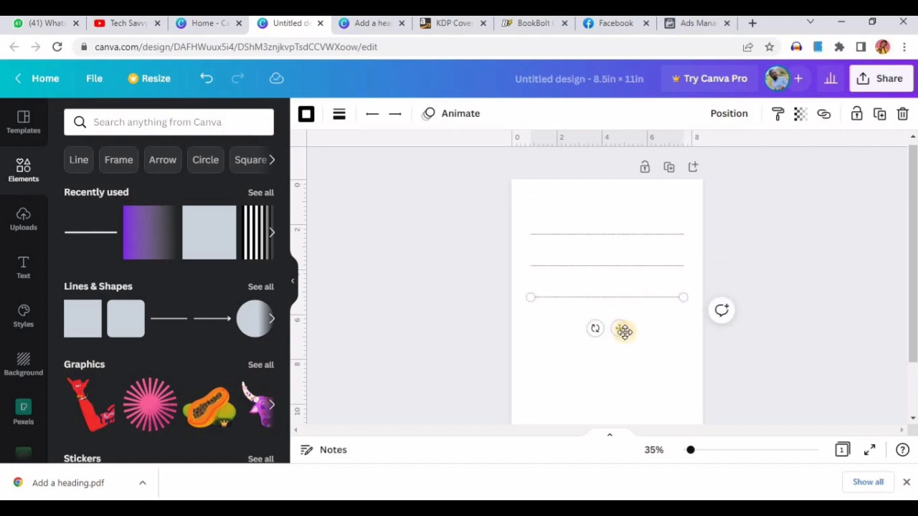
key("ctrl+d")
key("ctrl+d")
scroll(809, 358, "down", 1)
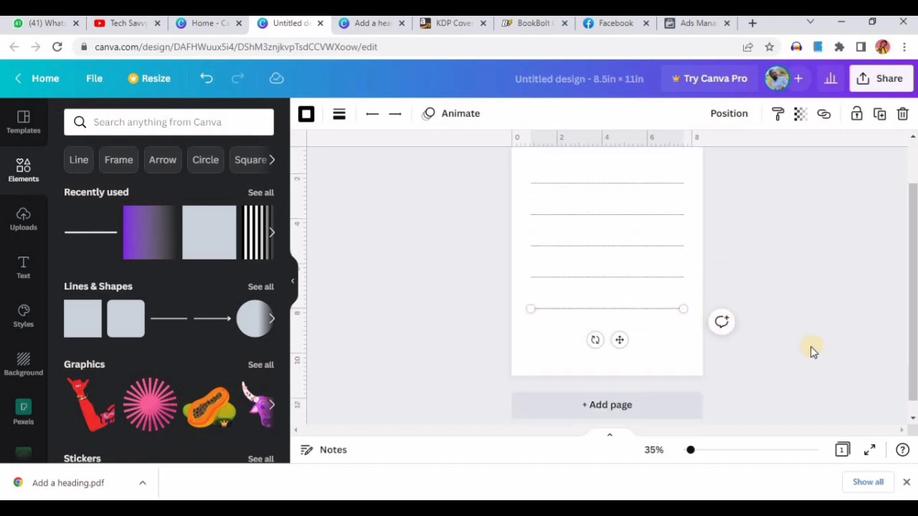
left_click(793, 256)
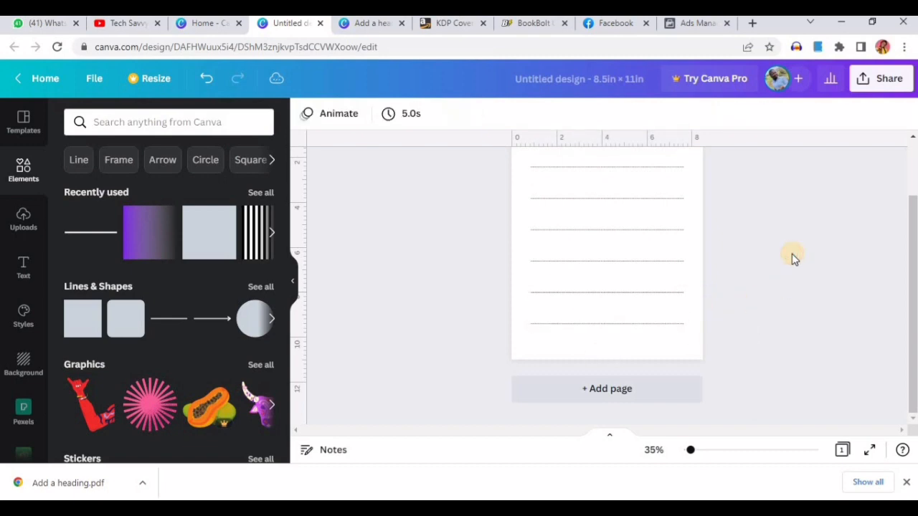
scroll(793, 258, "up", 1)
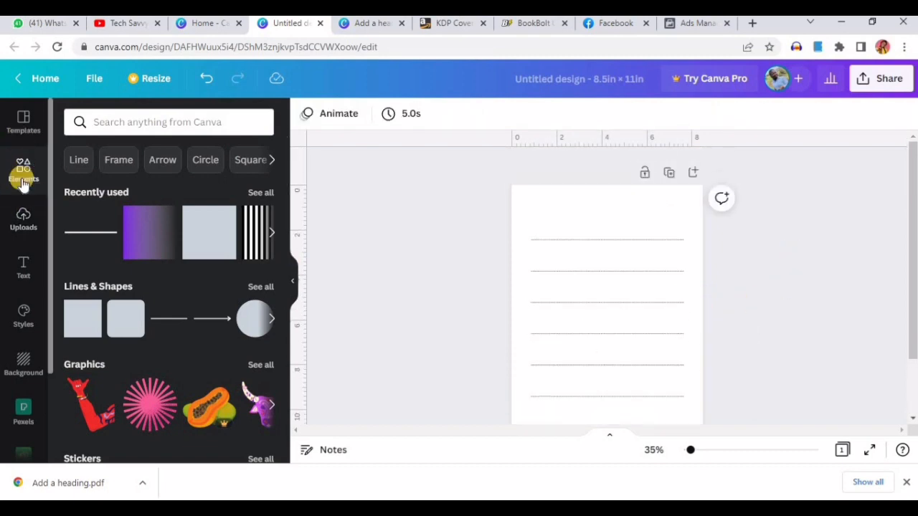
- Add a subheading centered above the first dotted line with the text "Colour ME!"
left_click(33, 264)
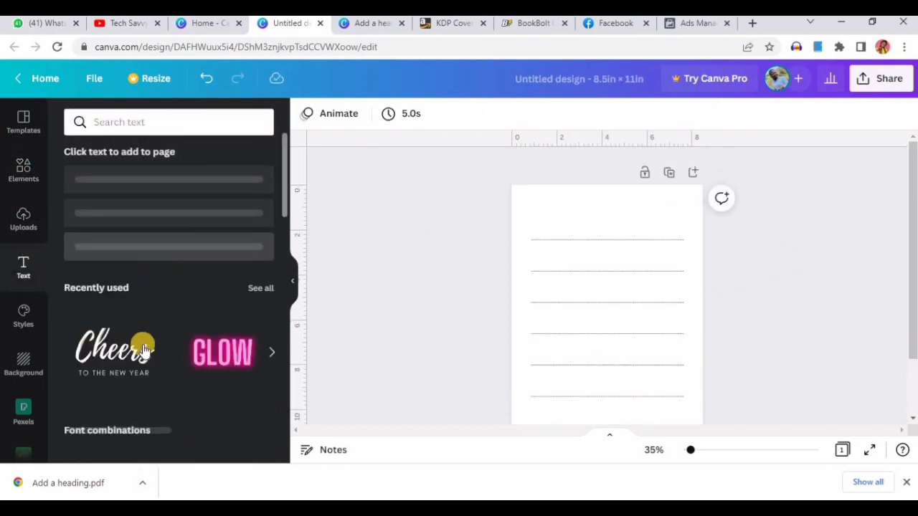
left_click_drag(411, 237, 617, 217)
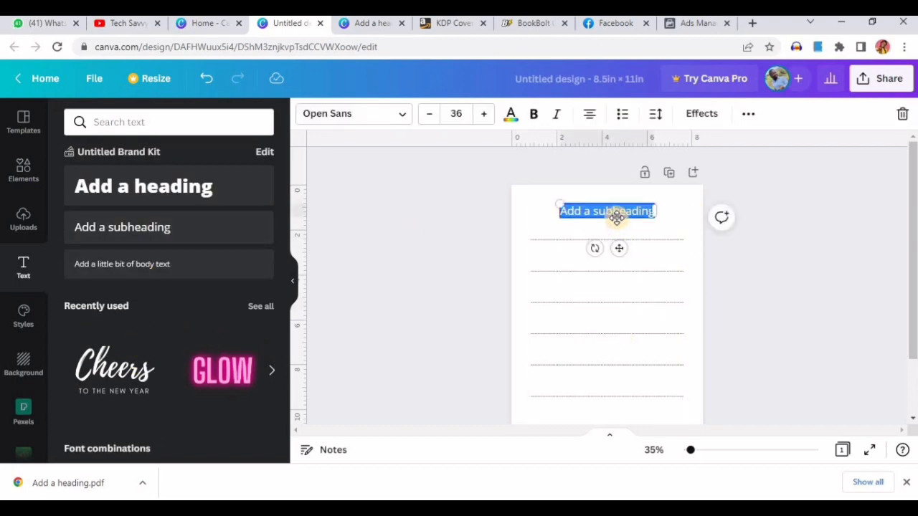
type("Colour ME")
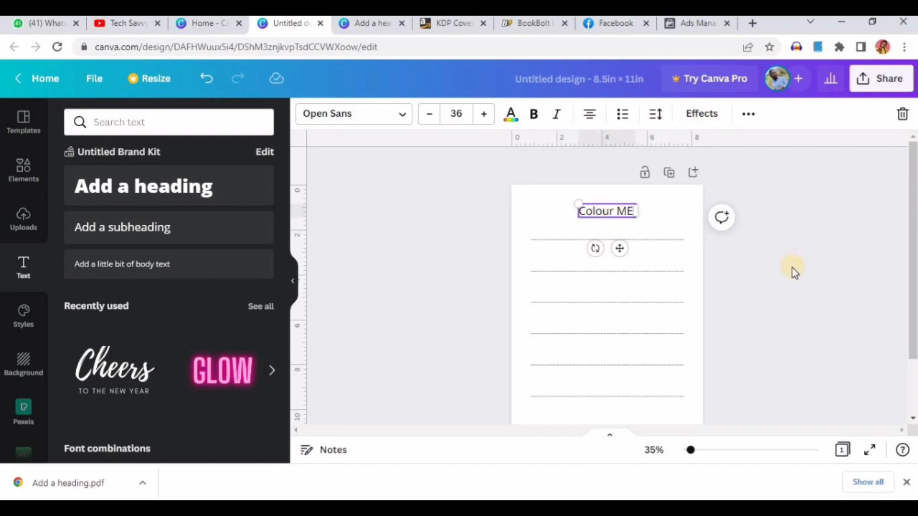
left_click(755, 264)
- Set the "Colour ME!" text to the Montserrat Extra-Bold font and apply the Hollow effect
left_click(615, 215)
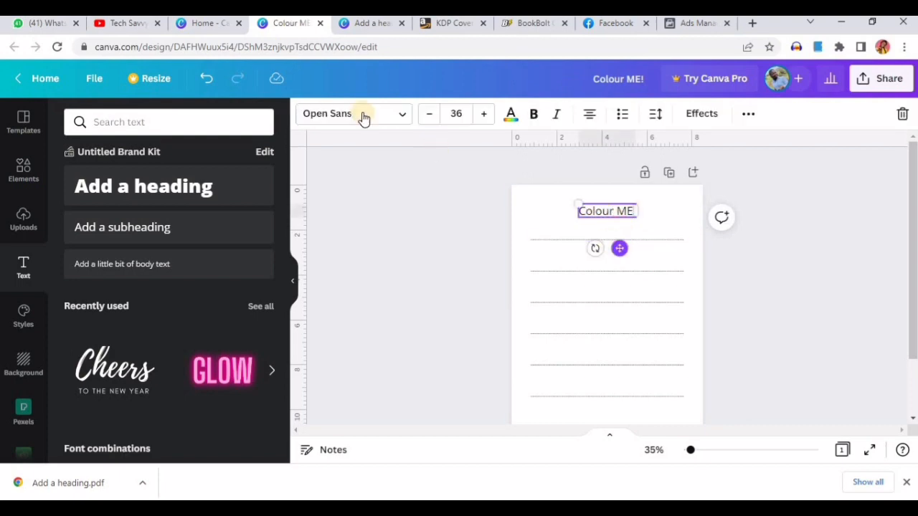
left_click(406, 122)
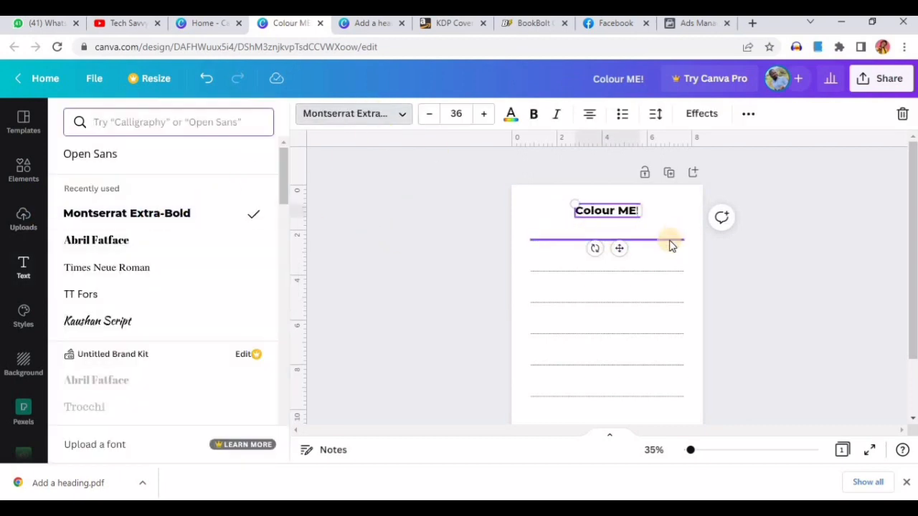
left_click(711, 117)
left_click(101, 289)
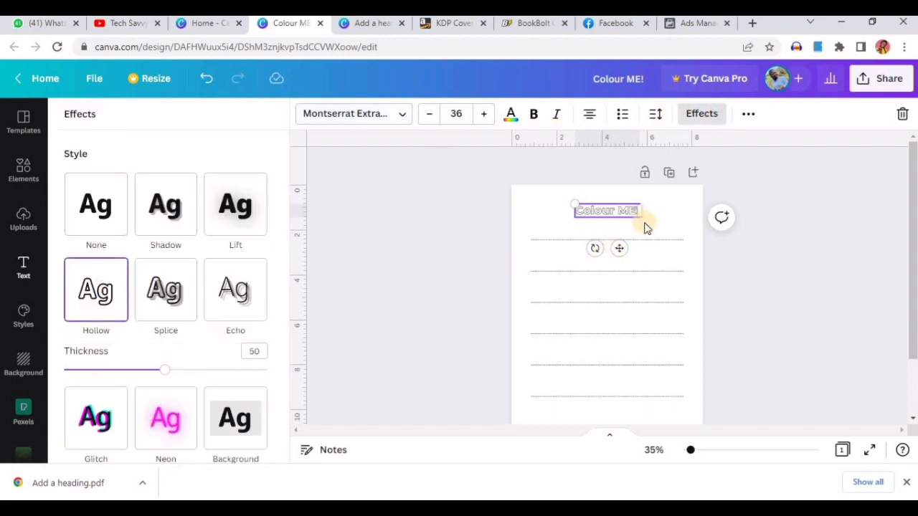
- Move the "Colour ME!" text slightly down and enlarge it to about 4.1 by 0.9
scroll(643, 227, "up", 5)
scroll(614, 242, "up", 1)
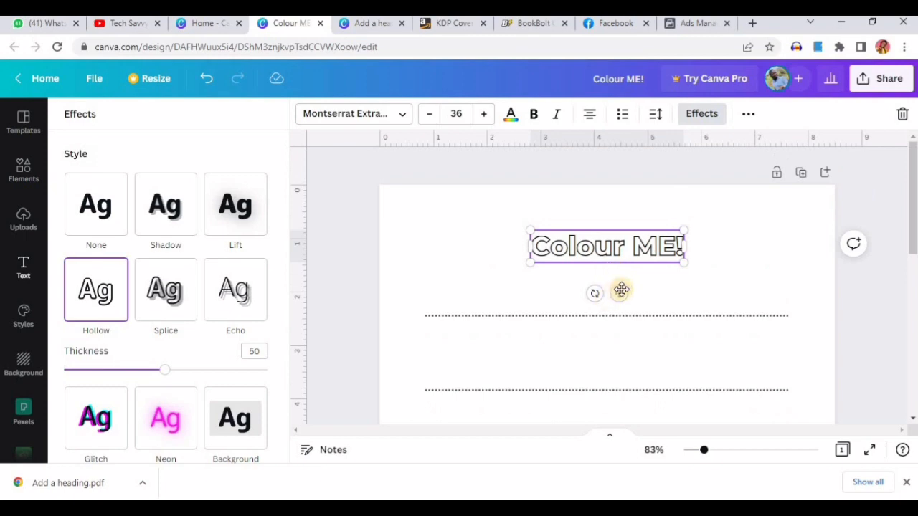
left_click_drag(621, 290, 619, 308)
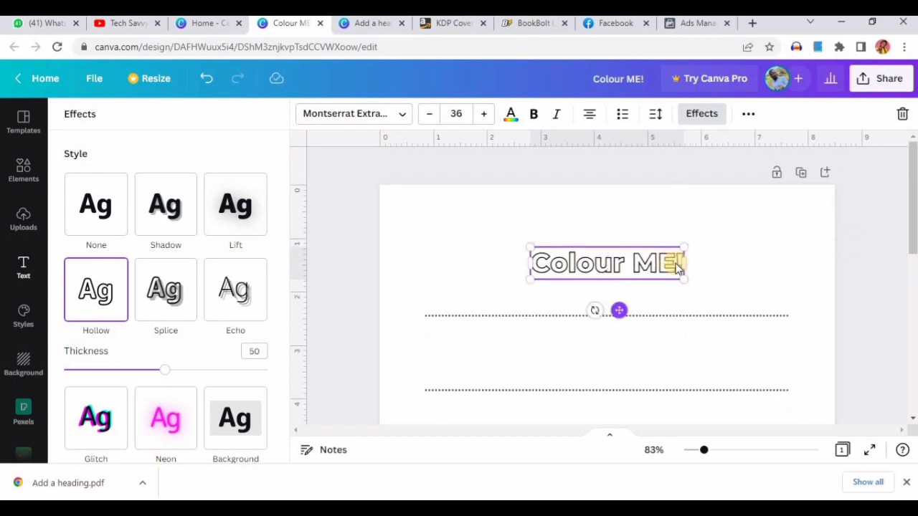
left_click_drag(684, 278, 752, 321)
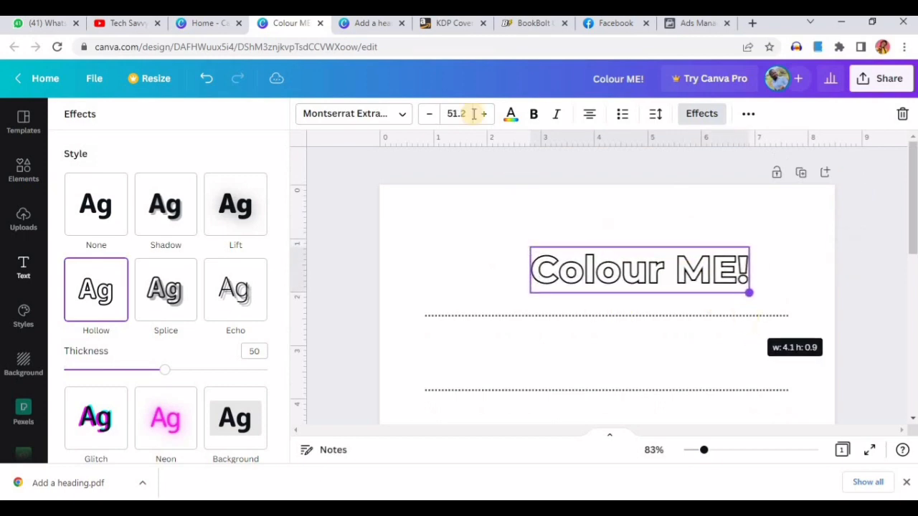
- Increase the hollow outline thickness of "Colour ME!" to 85 and move the heading up, centered on the page
left_click(748, 115)
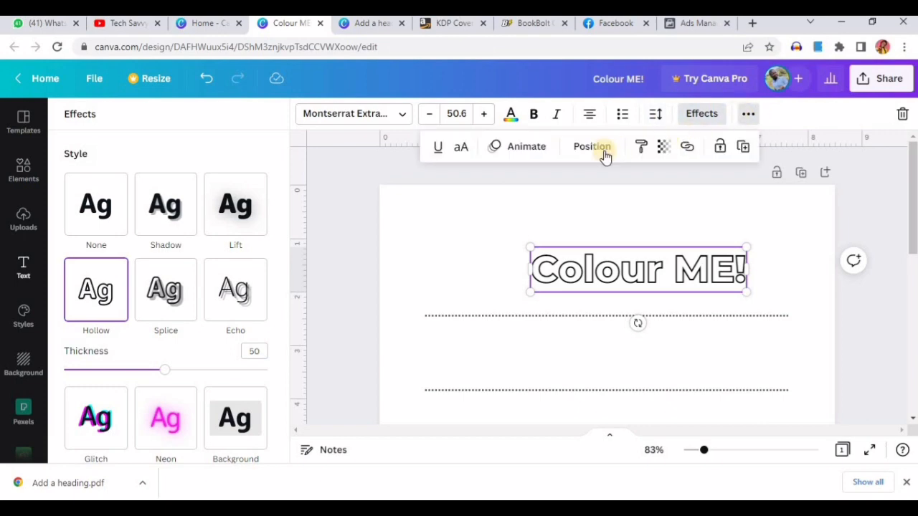
left_click_drag(165, 370, 240, 388)
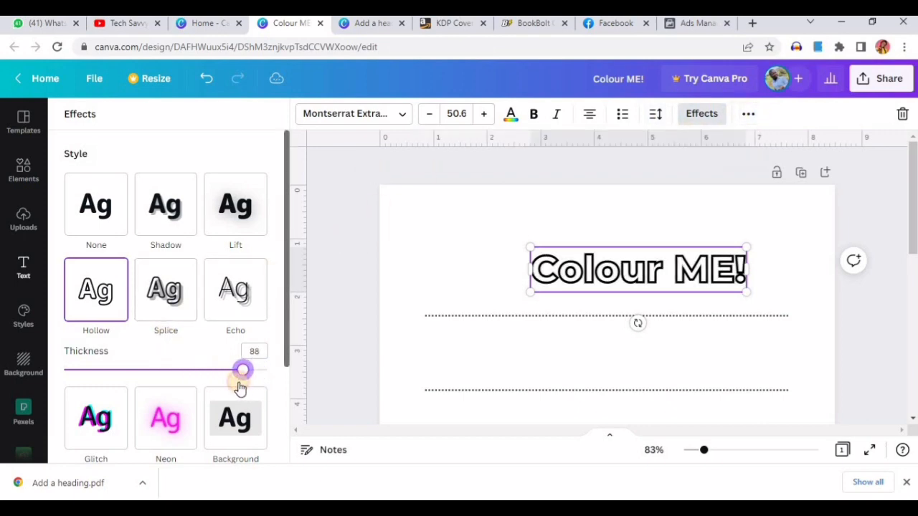
left_click(651, 268)
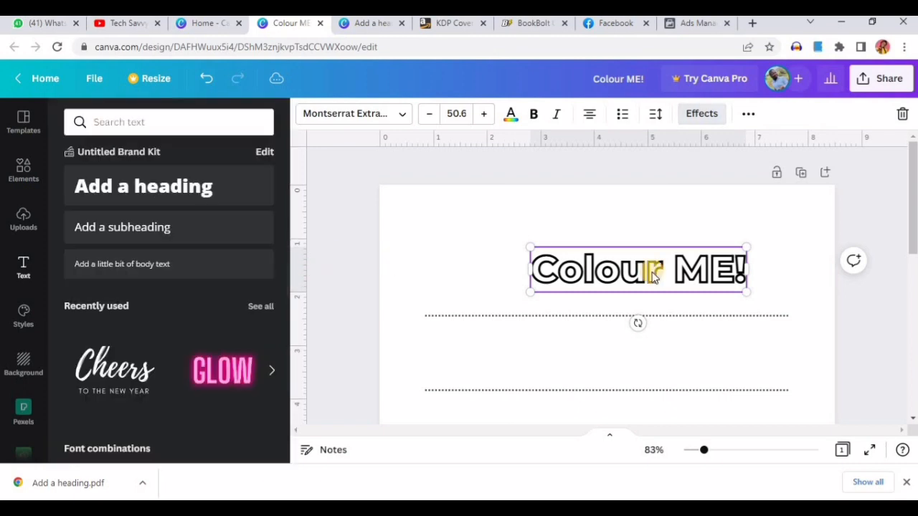
scroll(660, 270, "down", 5)
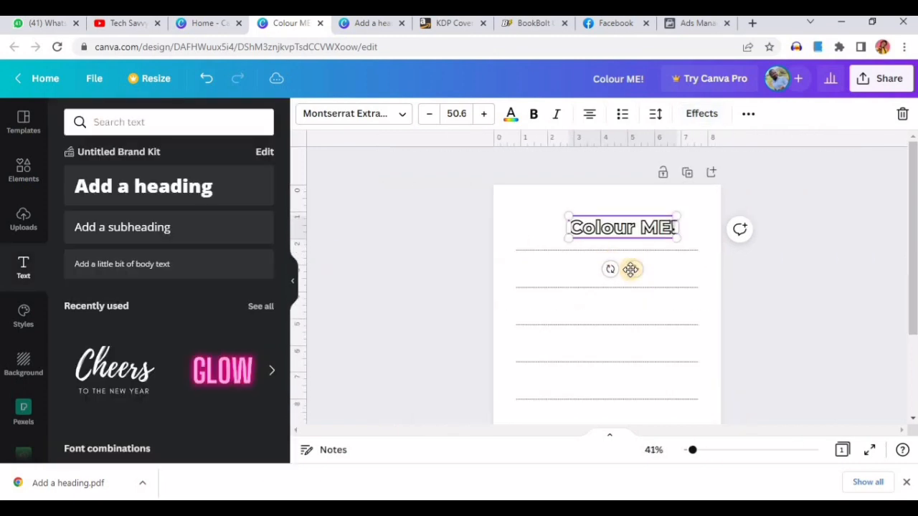
left_click_drag(636, 270, 622, 262)
left_click(676, 280)
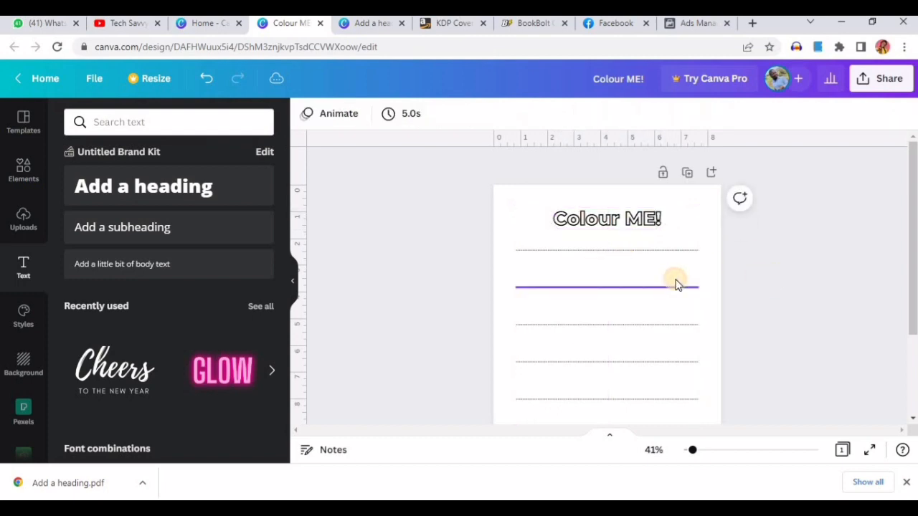
- Select all six dotted lines together and shift them slightly down the page
scroll(676, 280, "down", 3)
scroll(646, 273, "up", 1)
scroll(634, 269, "up", 2)
left_click_drag(462, 240, 709, 409)
scroll(621, 281, "down", 2)
left_click(595, 317, "shift")
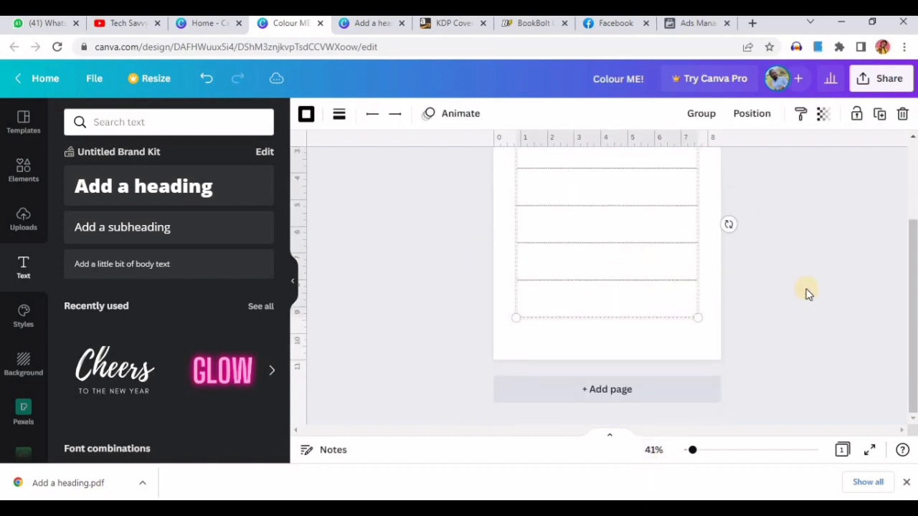
left_click(807, 293)
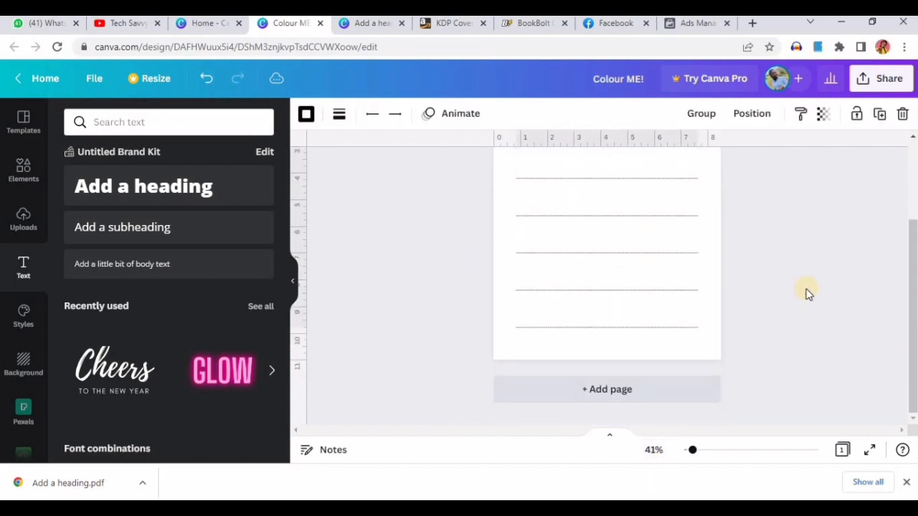
scroll(775, 284, "up", 2)
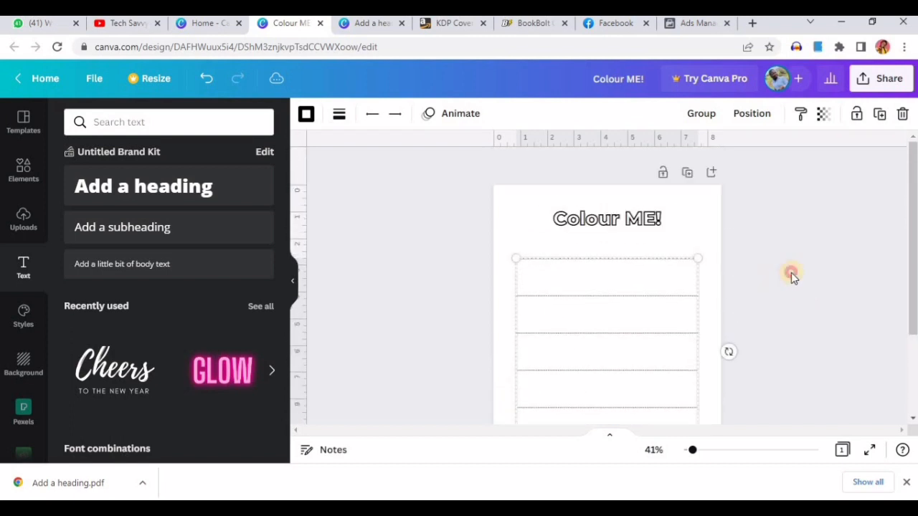
- Duplicate the "Colour ME!" heading and place the copy at the left end of the first dotted line
left_click(589, 225)
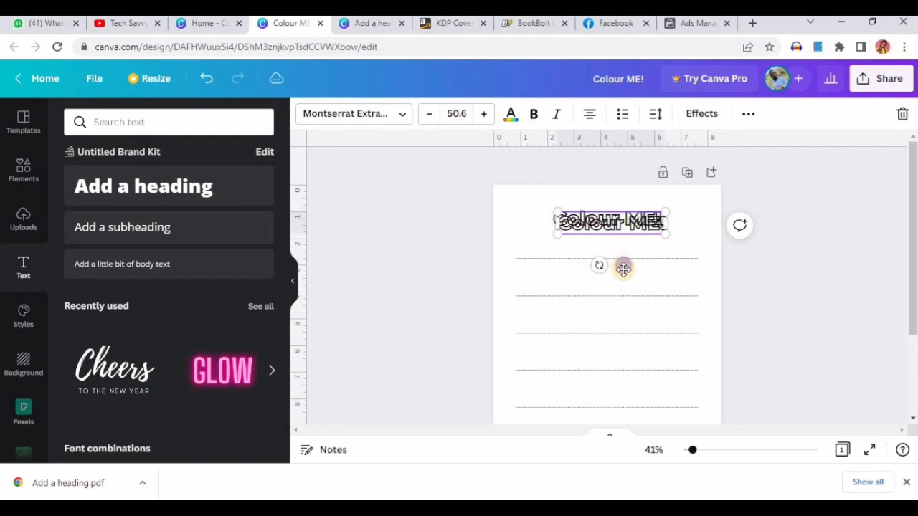
left_click_drag(620, 261, 581, 293)
left_click(582, 252)
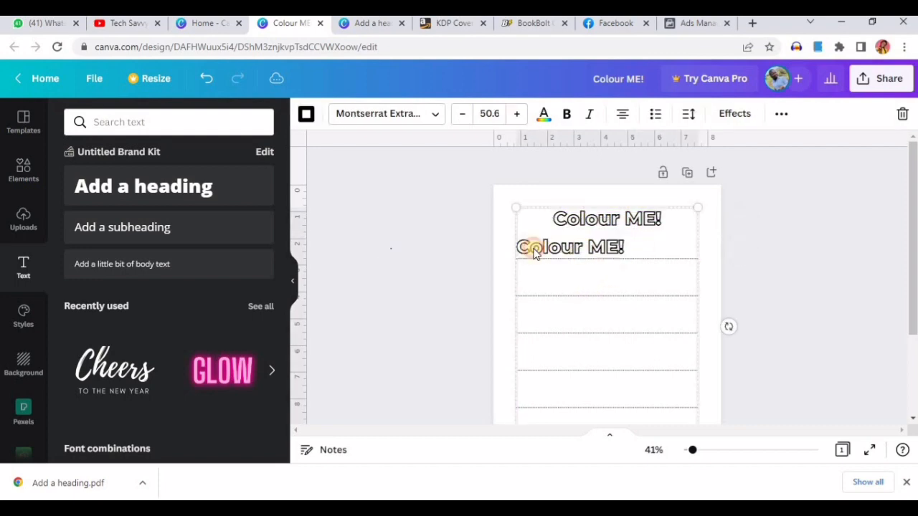
- Replace the copied heading's text with "A" and move it to the start of the first dotted line
left_click(604, 248)
double_click(605, 247)
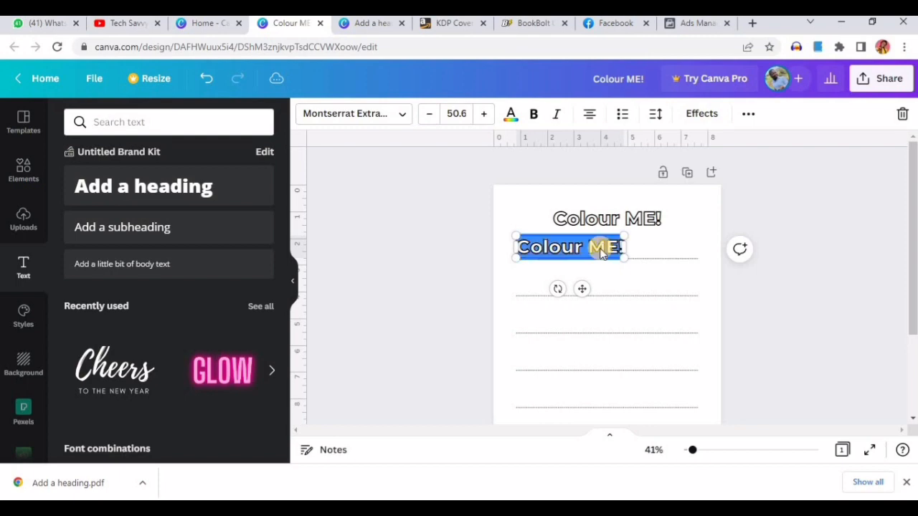
type("A")
left_click(431, 268)
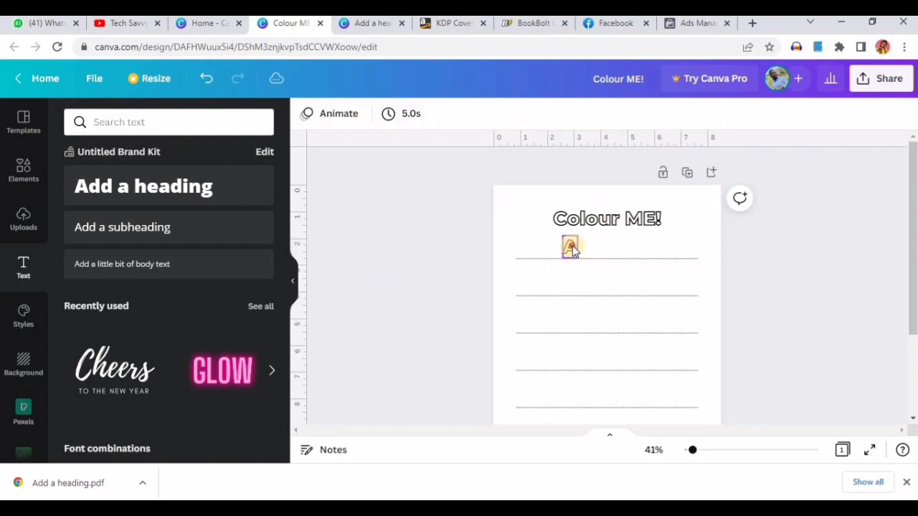
left_click_drag(572, 249, 535, 290)
- Duplicate the hollow "A" and place the copy to its right on the first dotted line
left_click(704, 115)
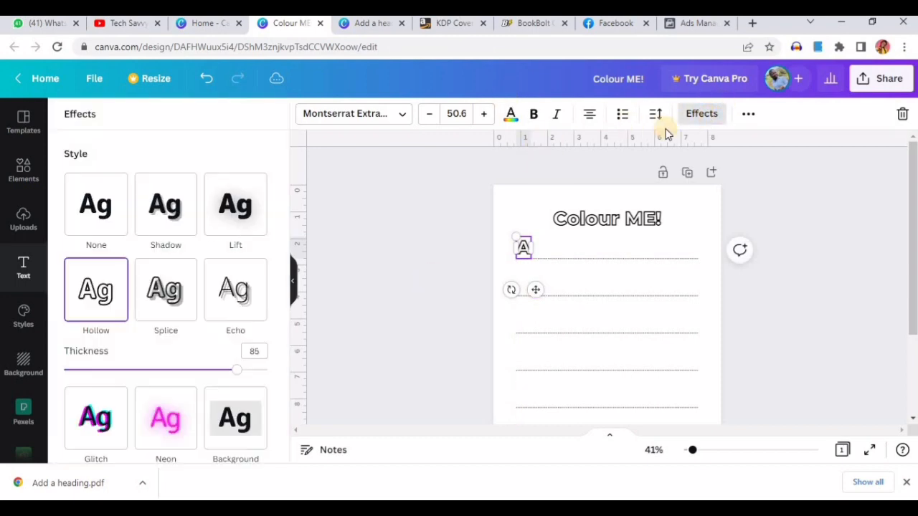
left_click(423, 260)
left_click(484, 250)
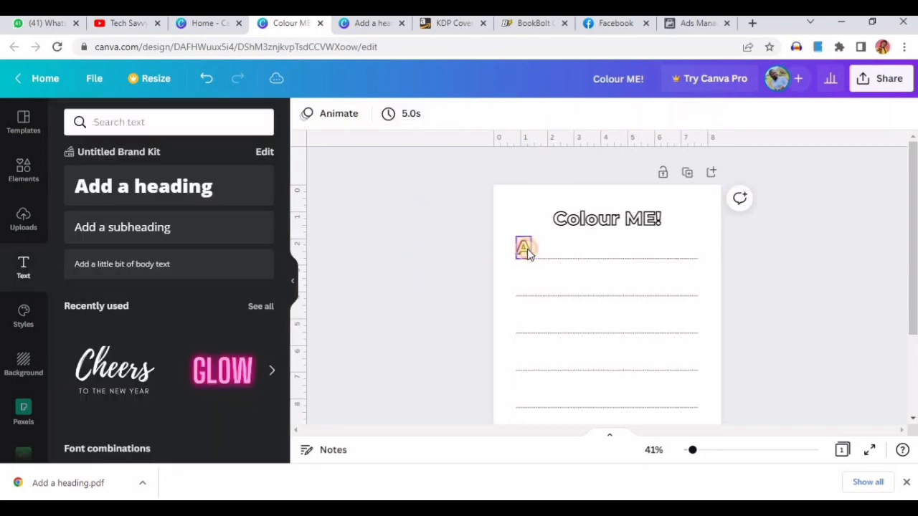
left_click(527, 249)
left_click_drag(541, 289, 578, 289)
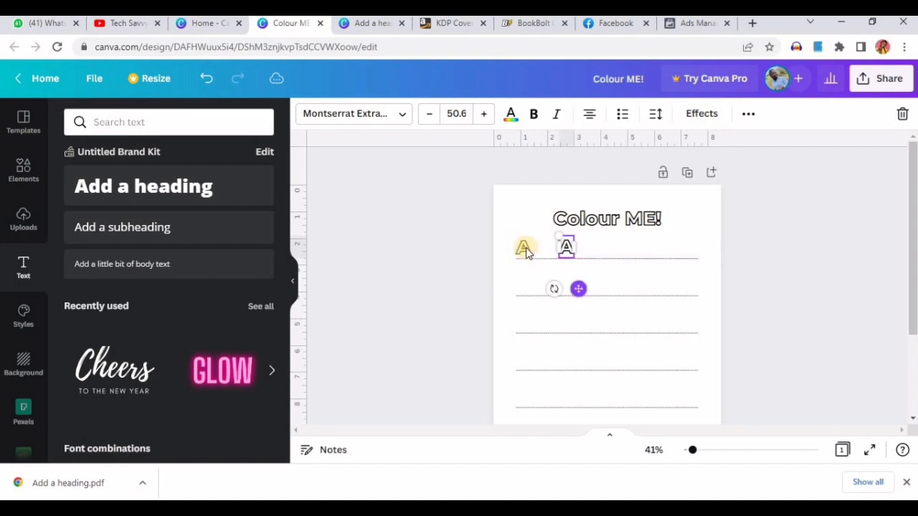
- Remove the Hollow effect from the first "A" by setting its text effect to None
left_click(526, 247)
left_click(692, 116)
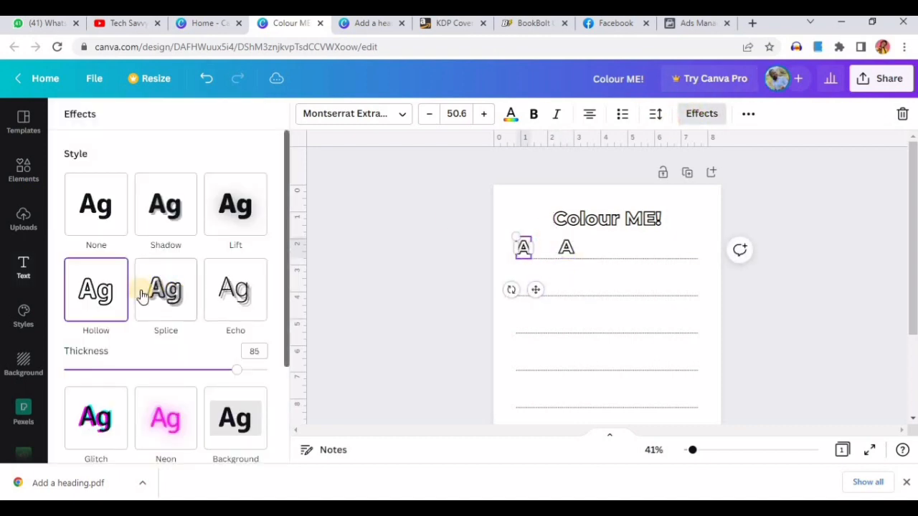
left_click(105, 210)
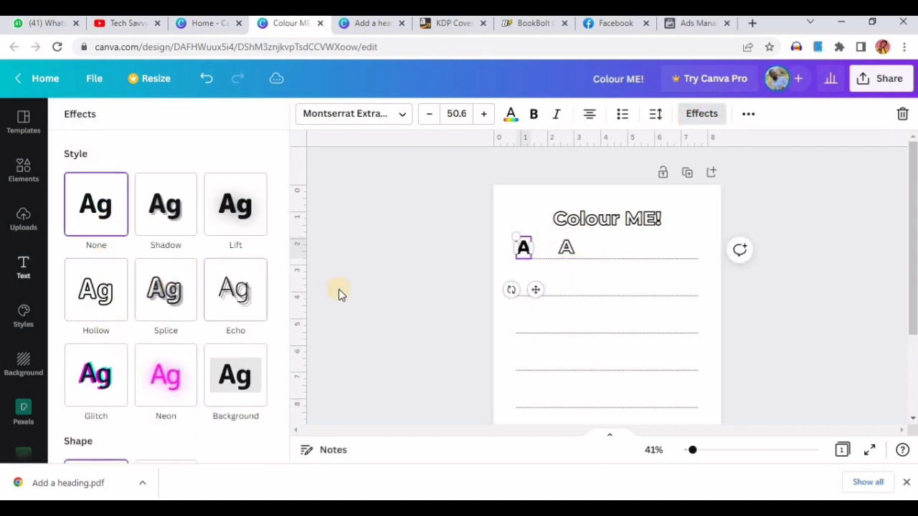
left_click(519, 291)
scroll(573, 263, "up", 3)
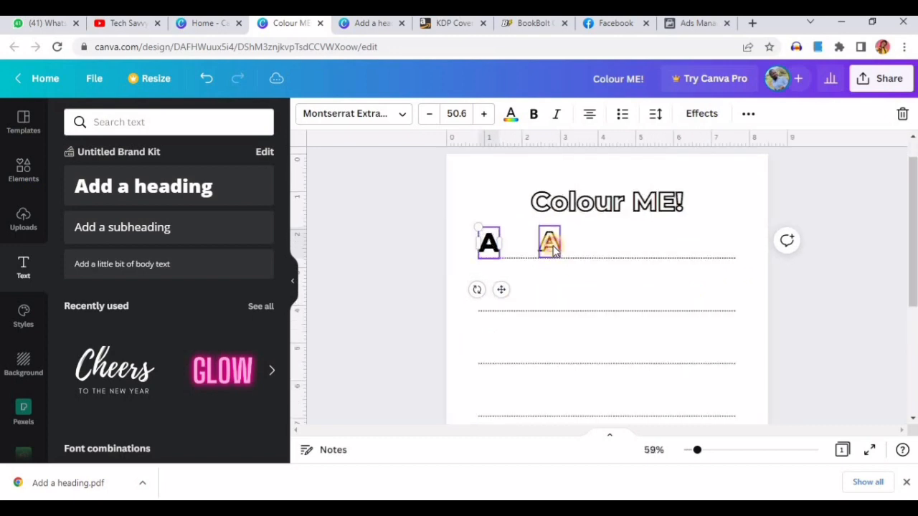
- Reduce the second "A"'s hollow outline thickness to 46
left_click(552, 247)
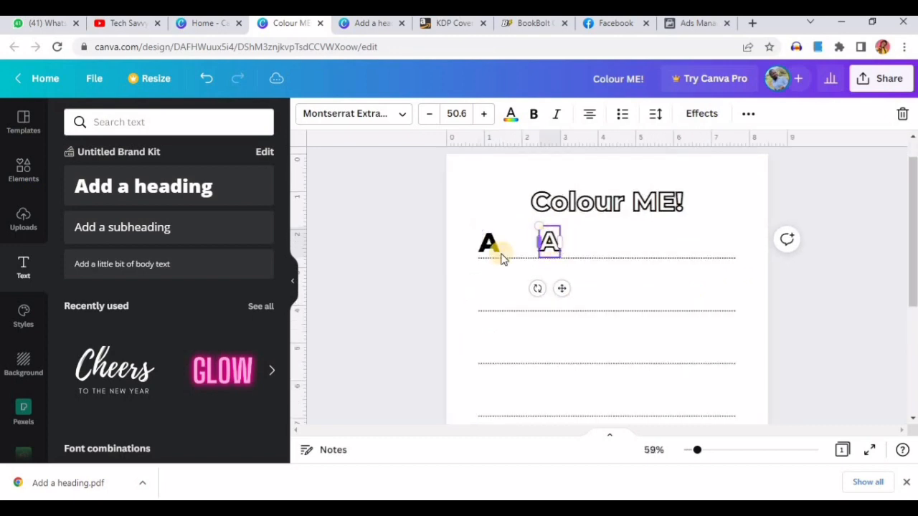
left_click(702, 114)
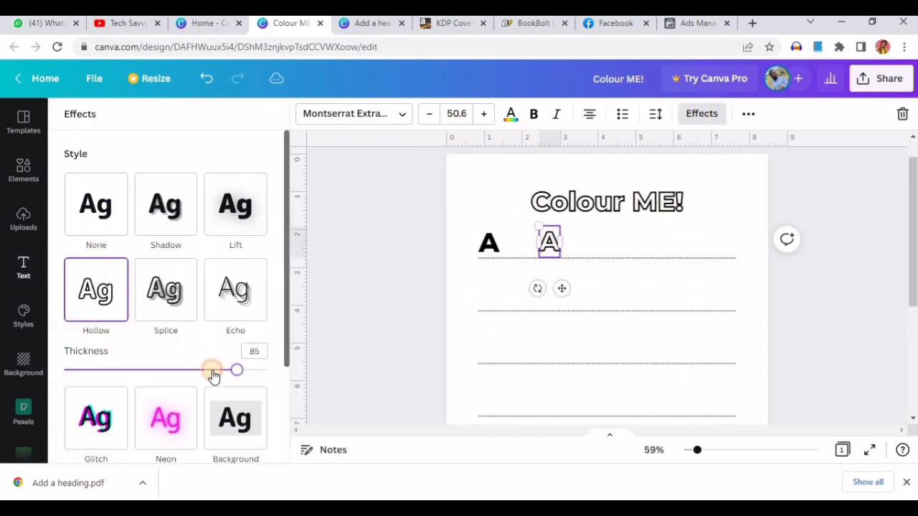
left_click_drag(213, 374, 162, 374)
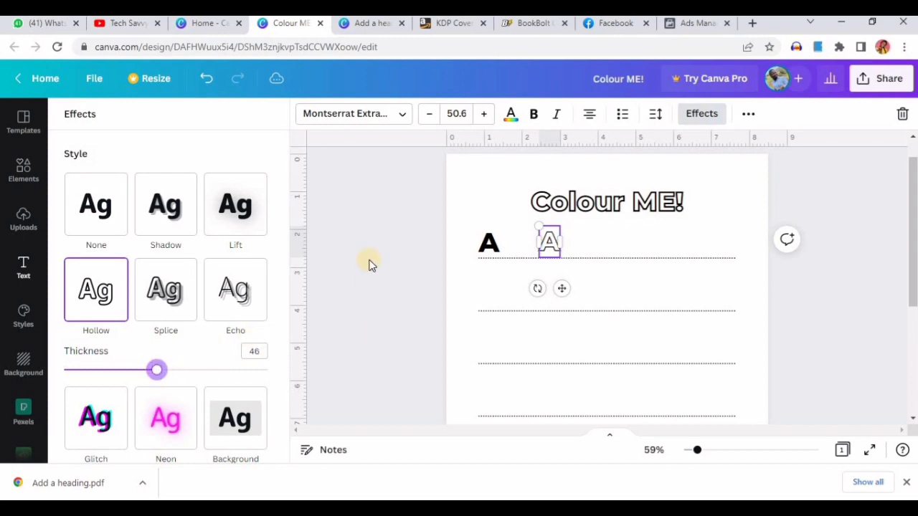
left_click(534, 246)
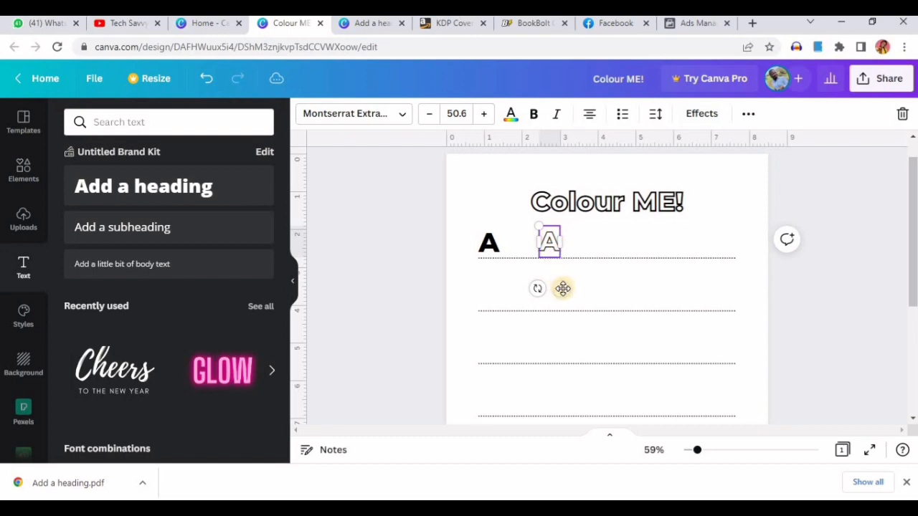
- Duplicate the hollow "A" twice along the first dotted line, making three hollow letters beside the solid one
left_click_drag(561, 288, 659, 289)
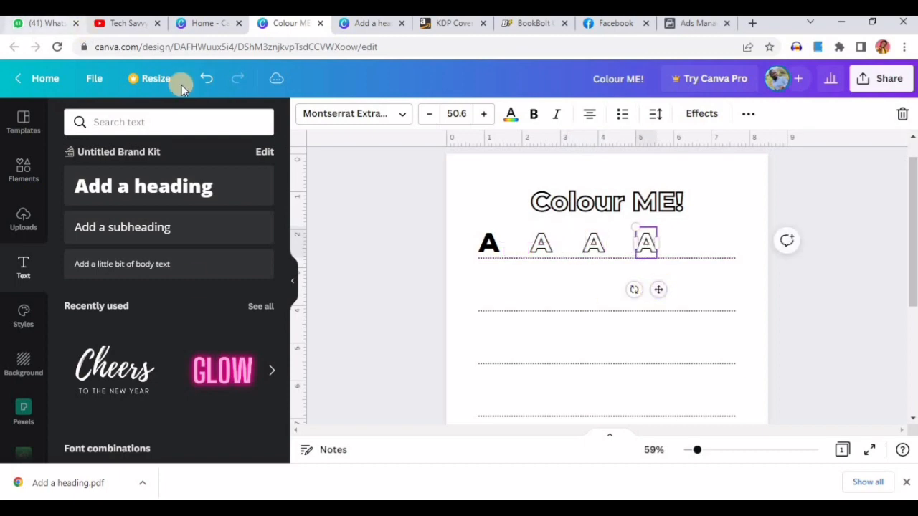
key("ctrl+d")
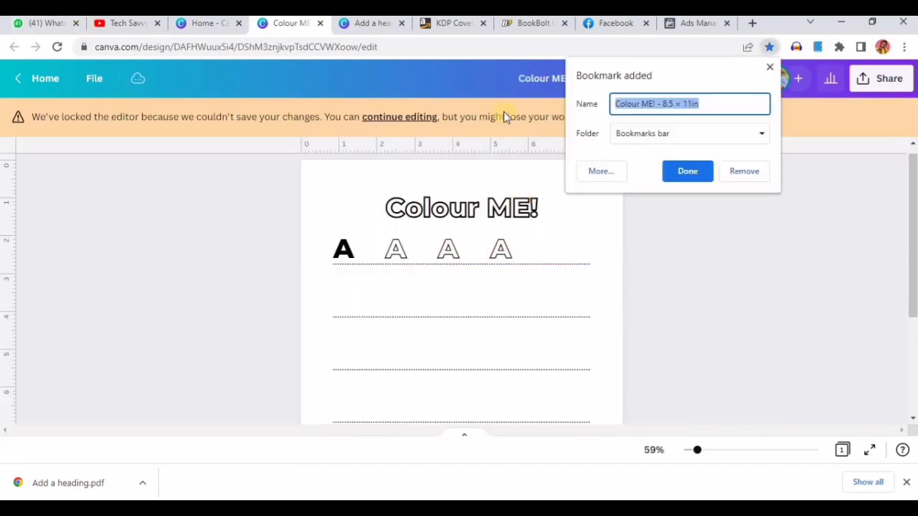
left_click(770, 68)
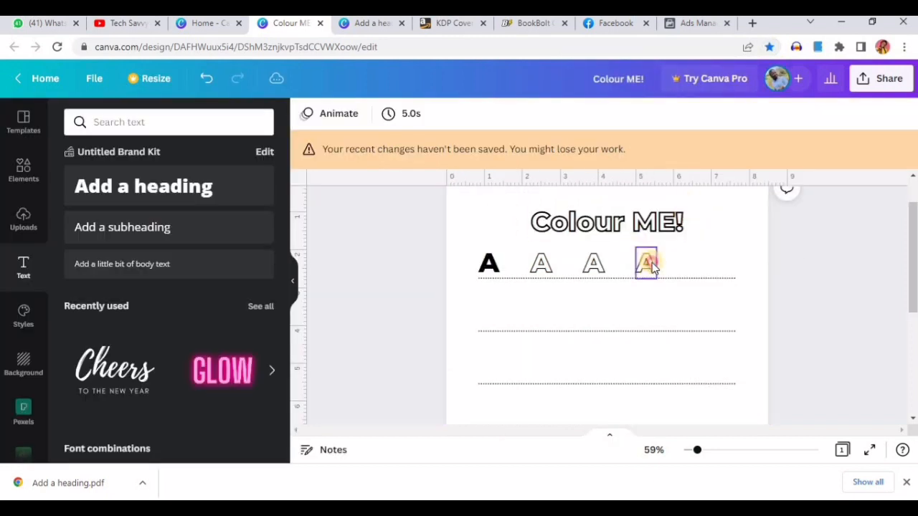
- Add a fourth hollow "A" near the first line's right end and shift the two middle copies right to adjust the spacing
left_click(646, 264)
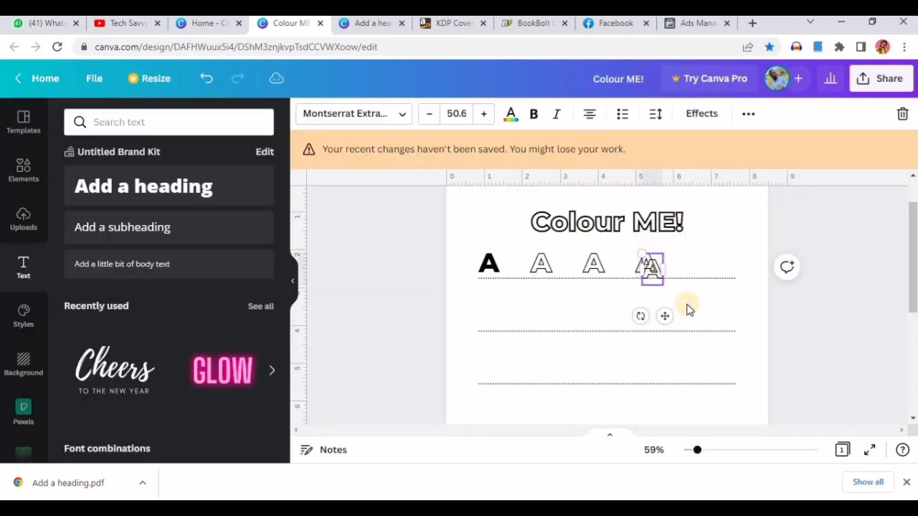
mouse_move(663, 315)
left_mouse_down()
mouse_move(737, 306)
mouse_move(669, 303)
left_mouse_up()
left_click(646, 264)
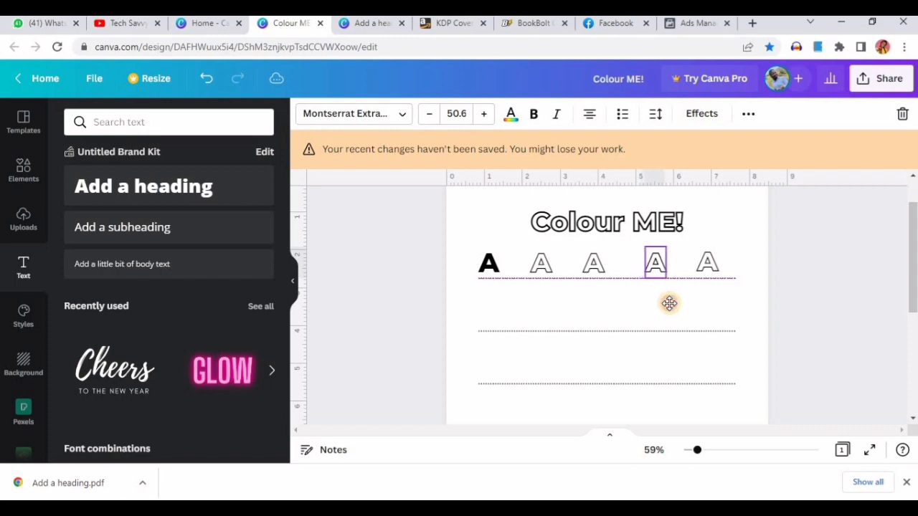
left_click(590, 264)
left_click_drag(609, 309, 618, 309)
left_click(785, 297)
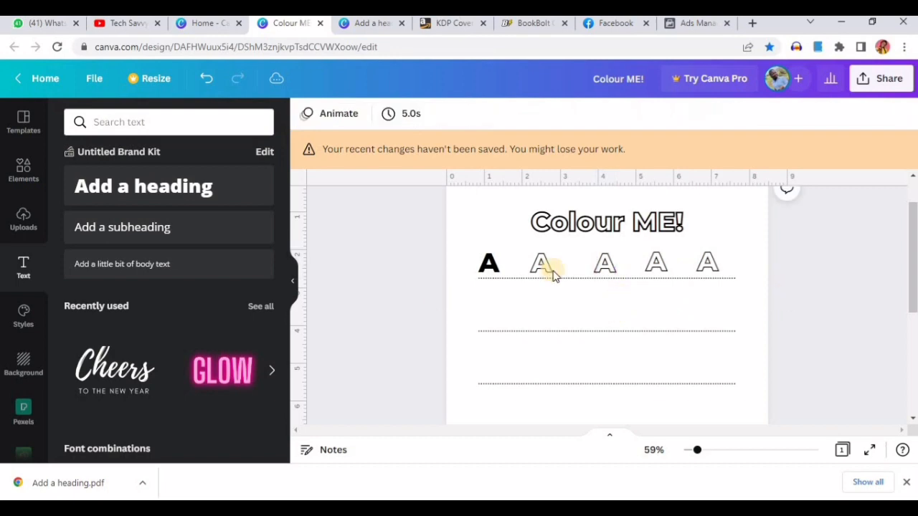
- Duplicate the solid "A" and place the copy at the start of the second dotted line
scroll(699, 247, "down", 1)
scroll(681, 242, "down", 3)
scroll(670, 236, "up", 3)
scroll(652, 313, "down", 2, "ctrl")
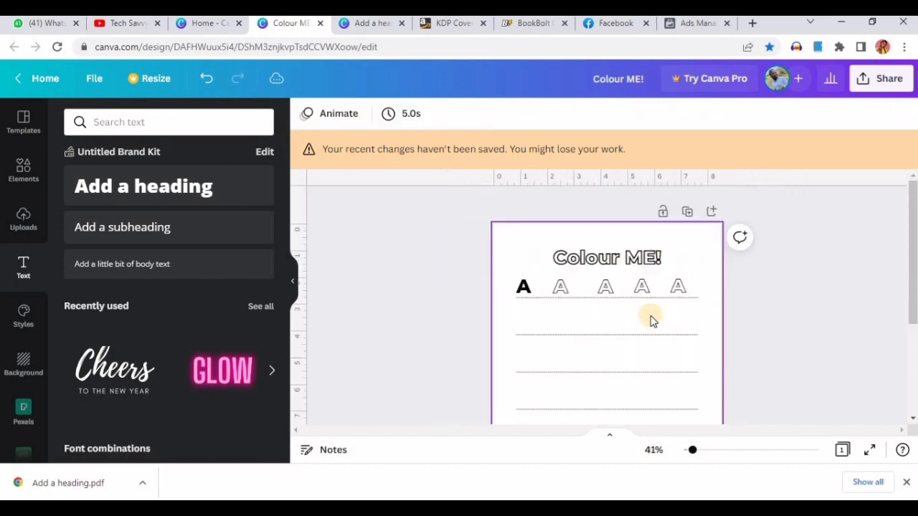
scroll(631, 315, "down", 2)
scroll(545, 294, "up", 3)
left_click(522, 289)
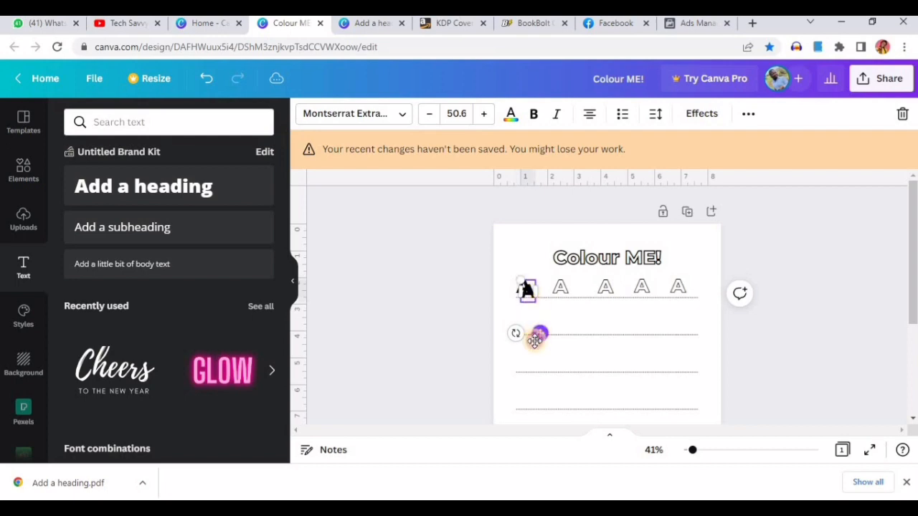
left_click_drag(536, 334, 529, 361)
left_click(523, 324)
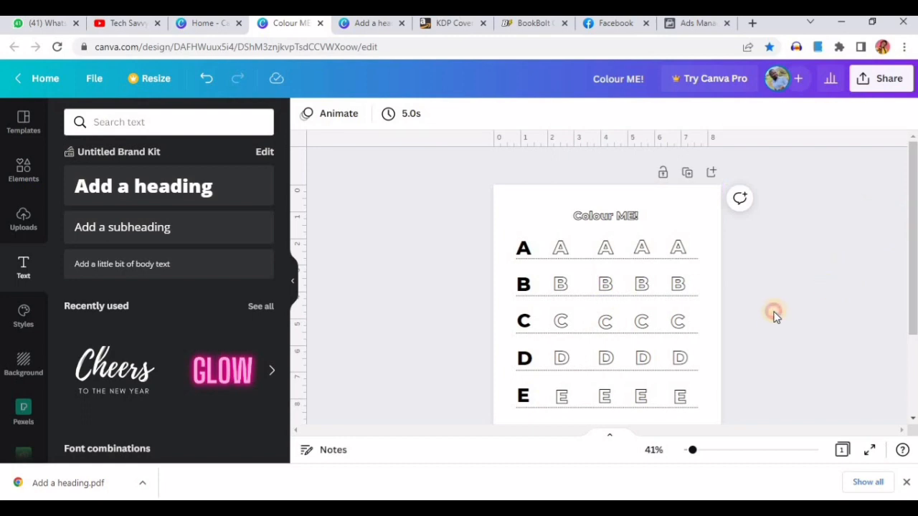
scroll(762, 312, "down", 3)
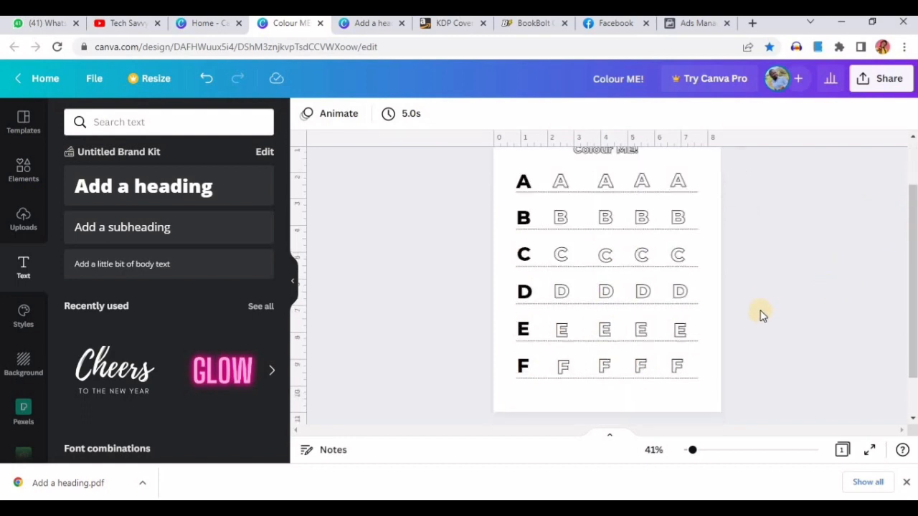
scroll(778, 290, "up", 3)
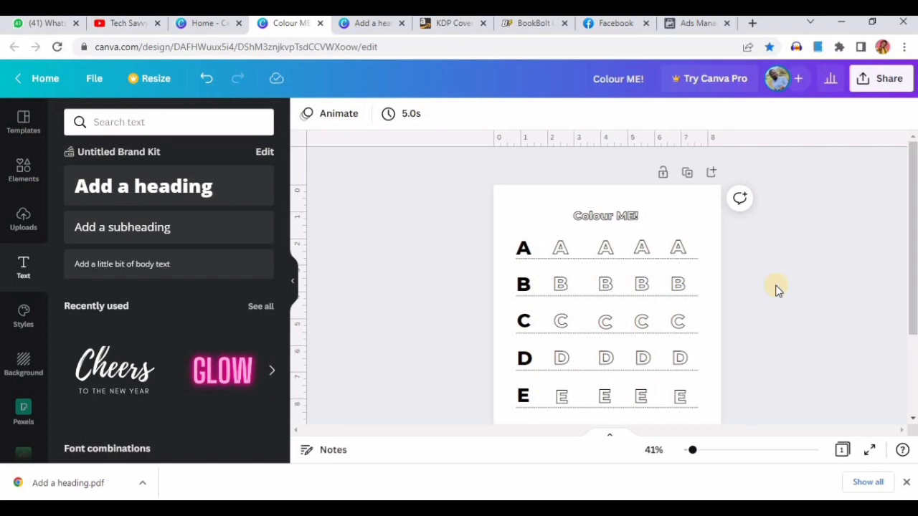
scroll(769, 291, "down", 3)
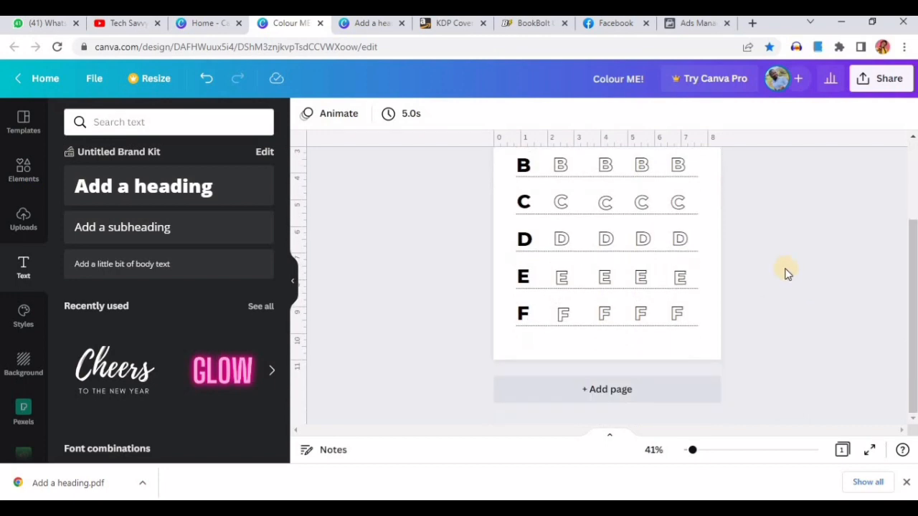
scroll(785, 271, "up", 3)
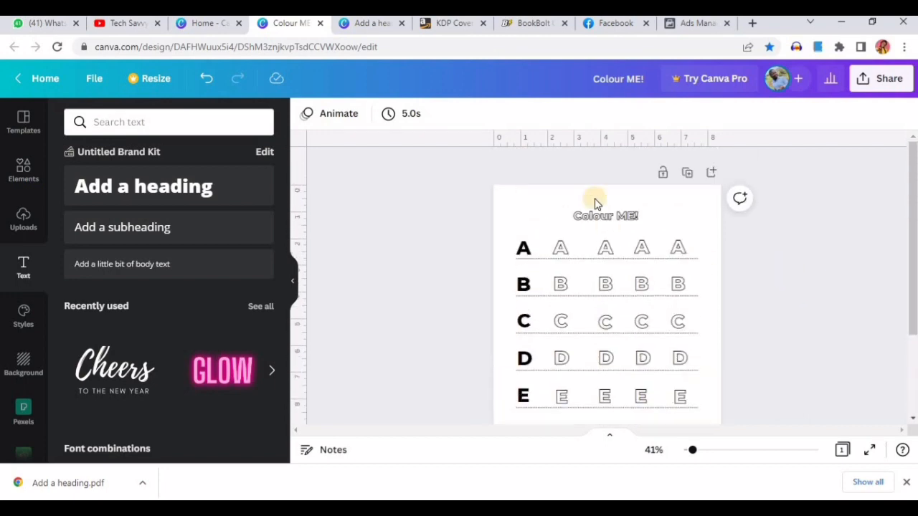
- Duplicate the finished "Colour ME!" alphabet page repeatedly until the design has 50 identical pages
left_click(687, 177)
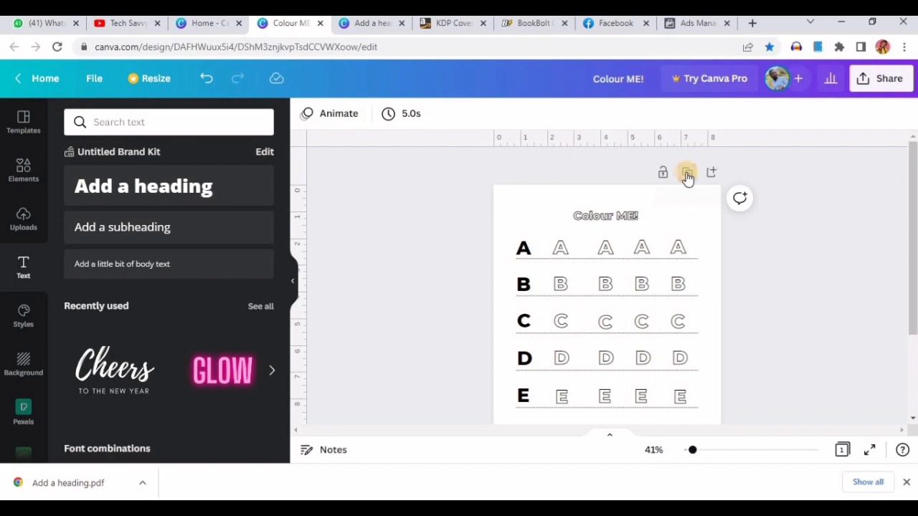
left_click(687, 176)
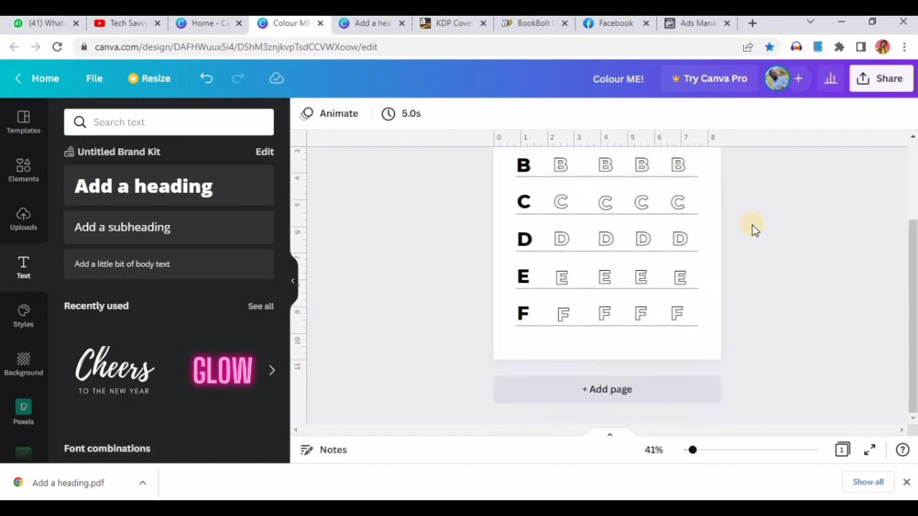
left_click(685, 177)
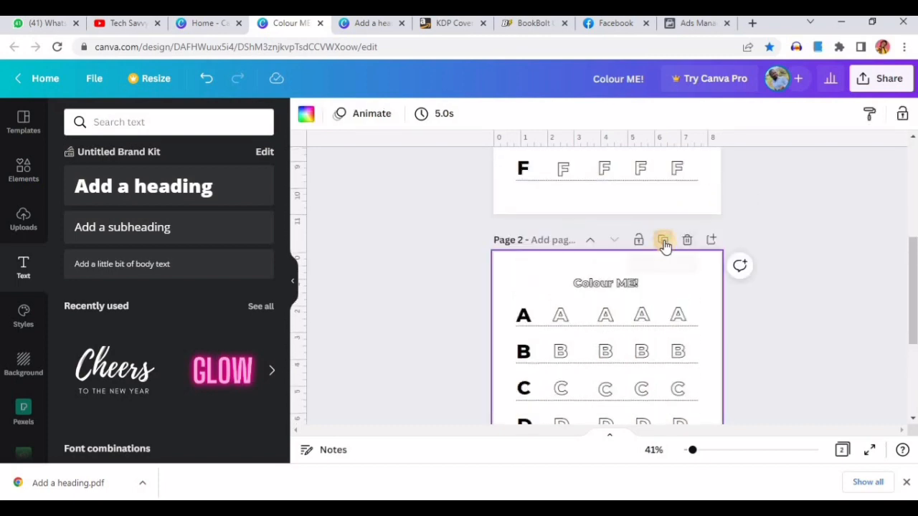
left_click(664, 244)
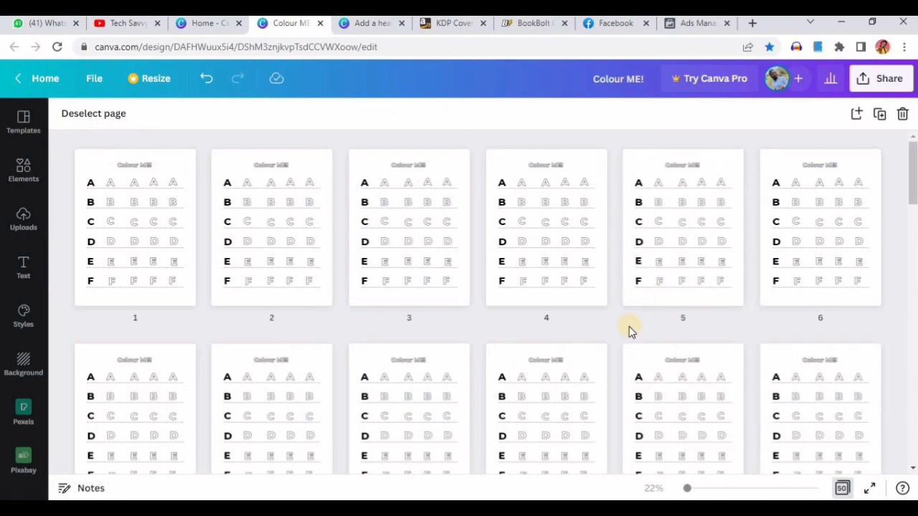
- Look through the duplicated pages in the overview and set the design's download file type to PDF Print
scroll(634, 337, "down", 6)
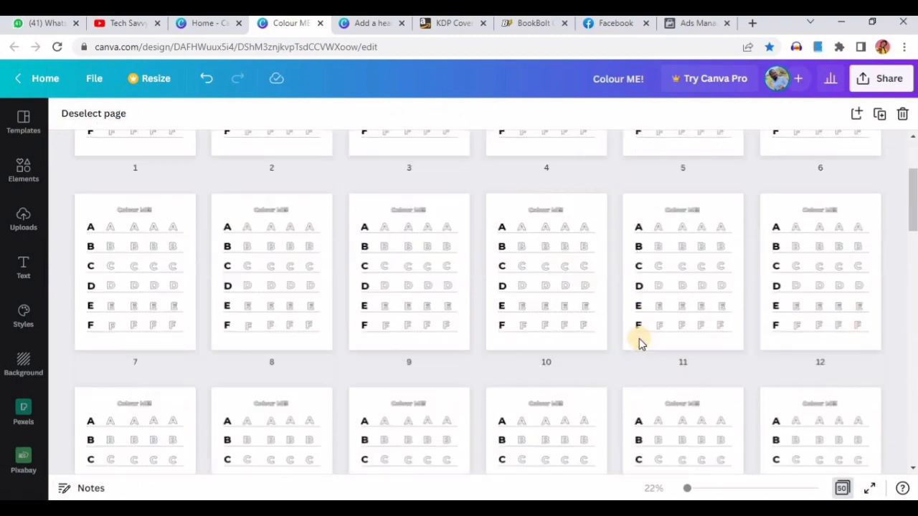
scroll(636, 346, "down", 15)
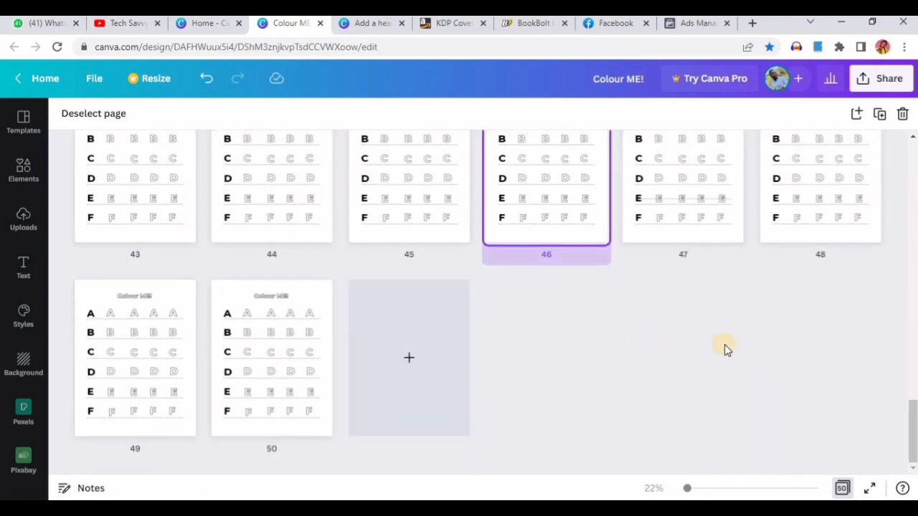
scroll(778, 229, "up", 1)
scroll(778, 230, "up", 4)
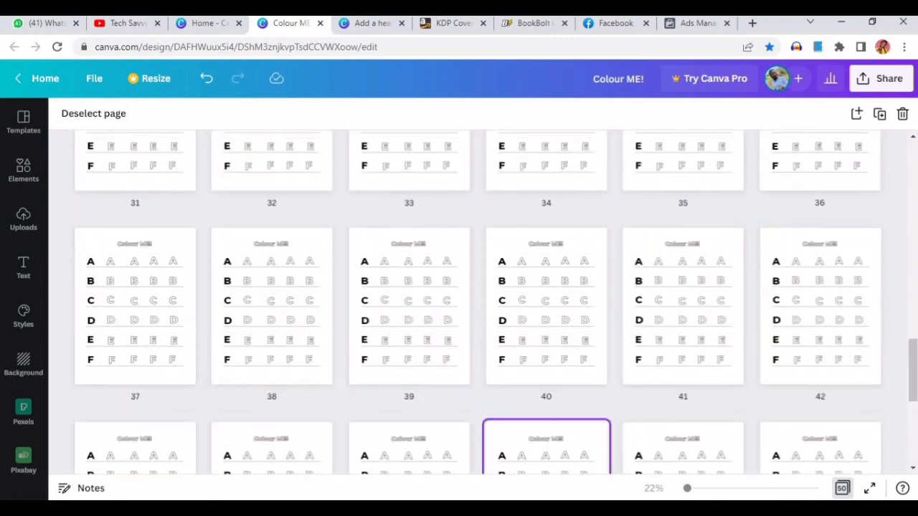
left_click(881, 78)
scroll(752, 308, "down", 1)
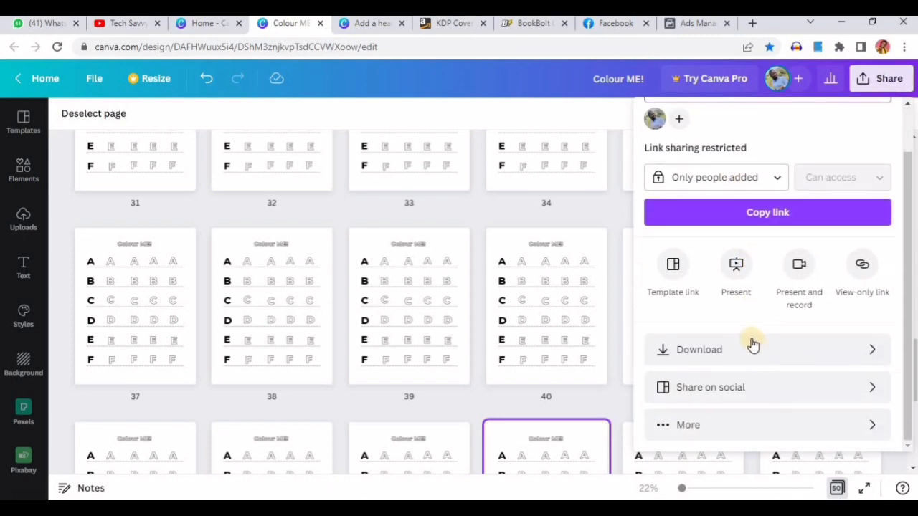
left_click(752, 343)
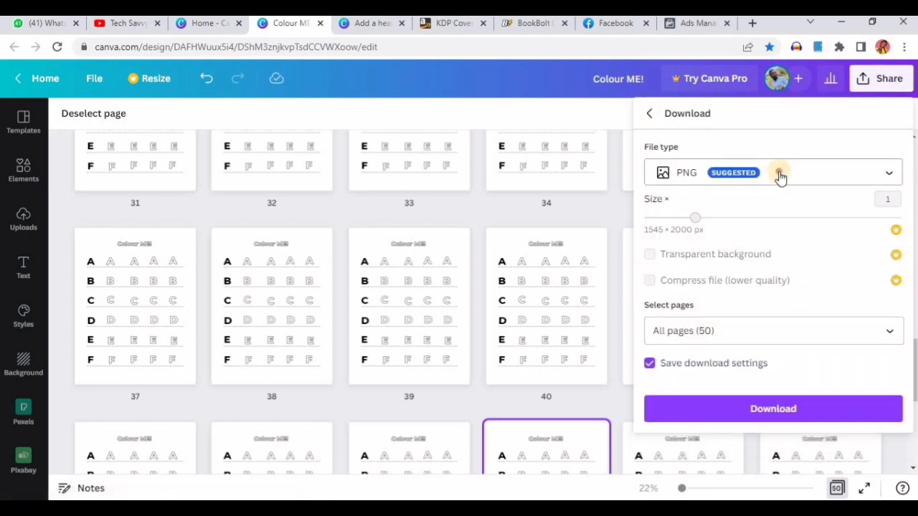
left_click(746, 180)
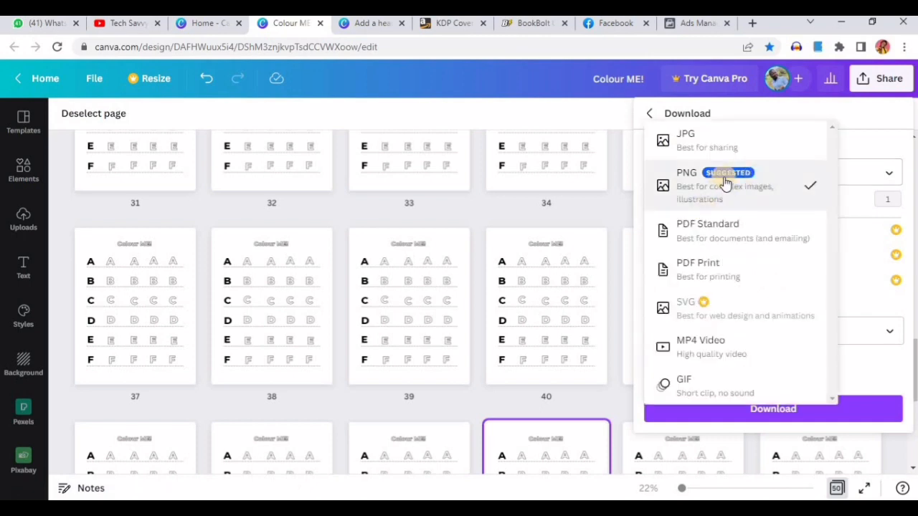
left_click(720, 271)
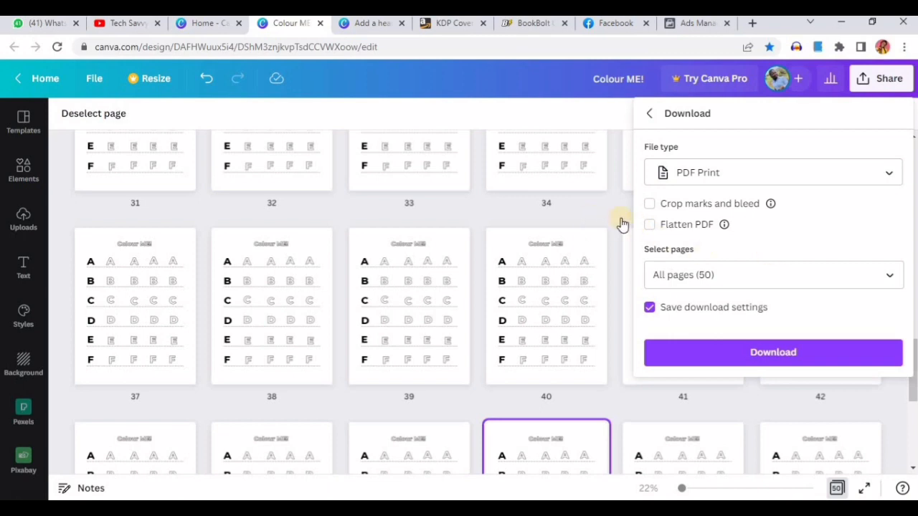
- Select pages 37 to 42 in the page overview
scroll(610, 210, "down", 2)
left_click(744, 254)
left_click_drag(50, 145, 902, 287)
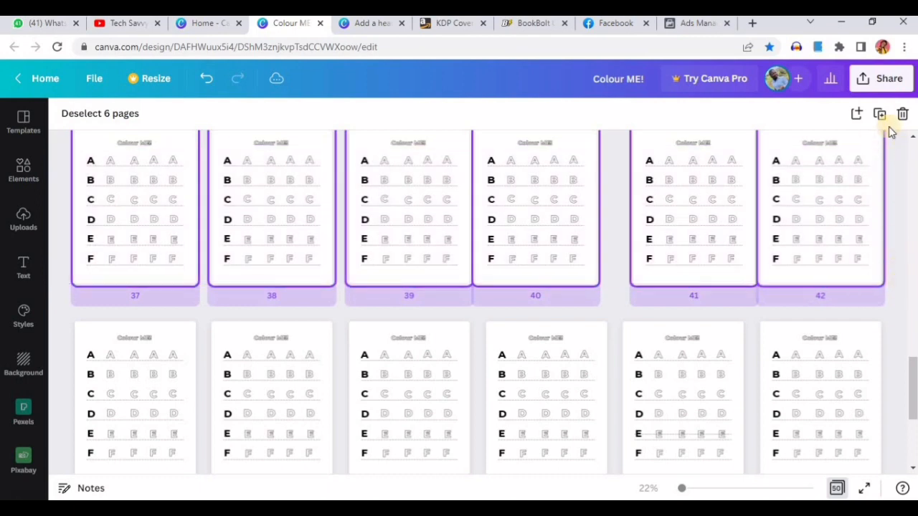
- Download all 50 pages of the interior as a PDF Print file
left_click(880, 79)
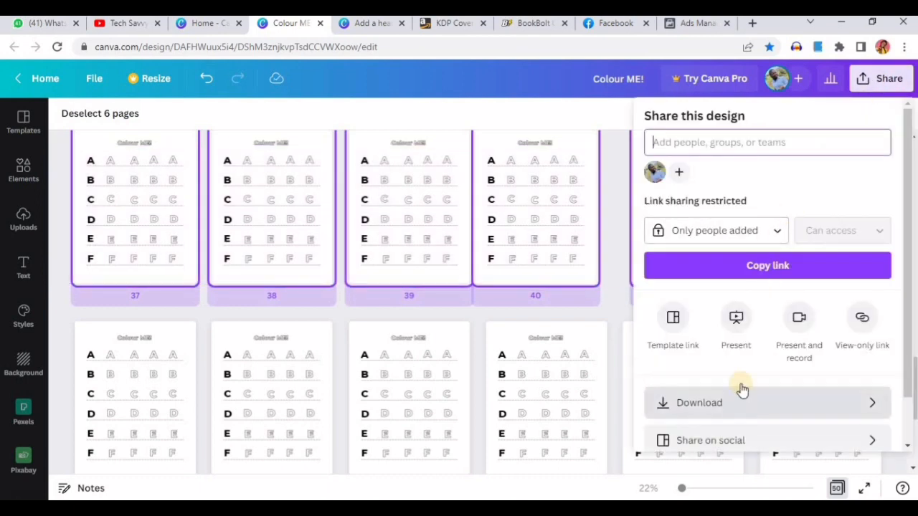
scroll(737, 385, "down", 1)
left_click(758, 352)
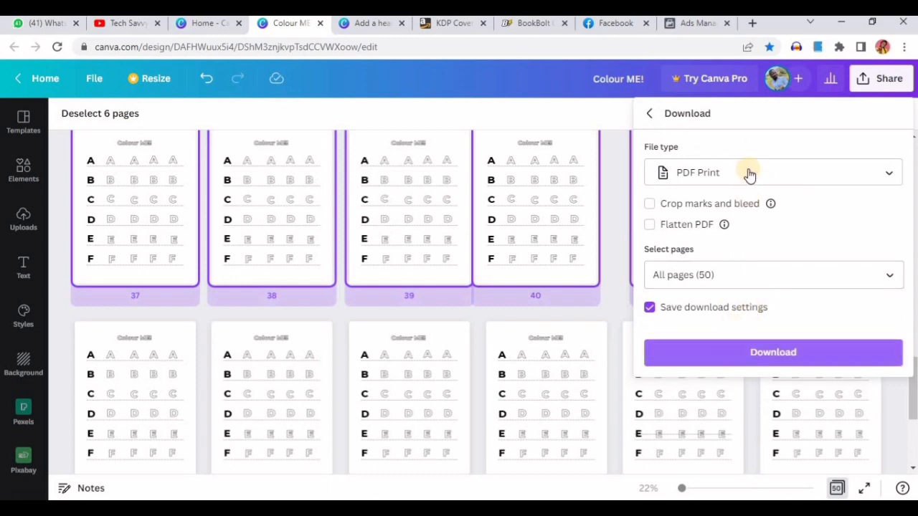
left_click(736, 351)
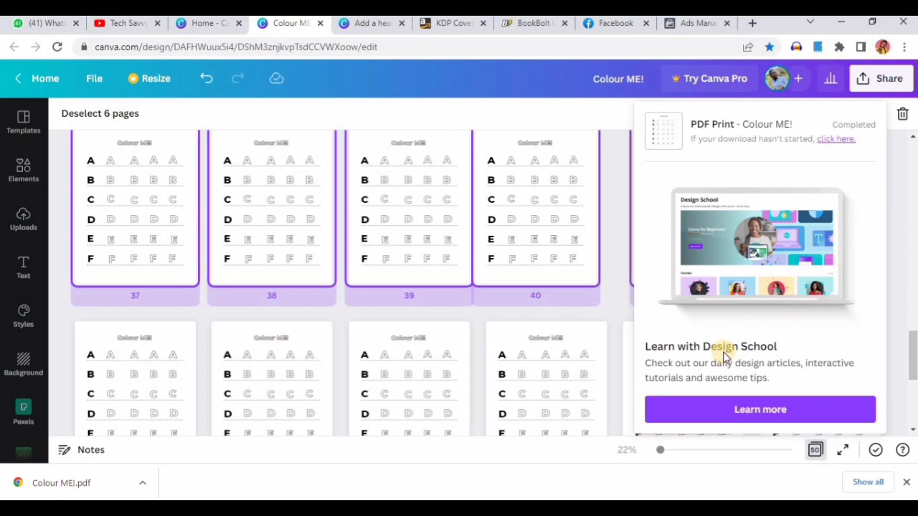
- Switch to the open BookBolt page in the browser
left_click(524, 24)
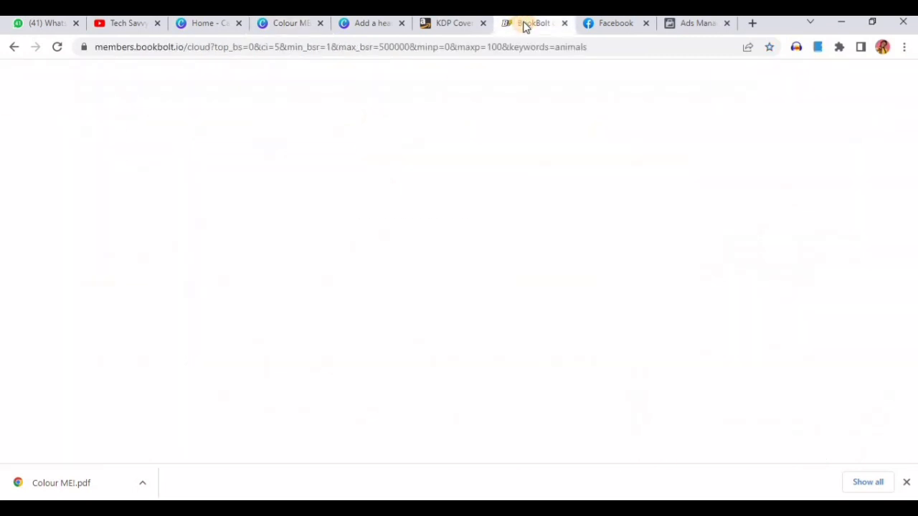